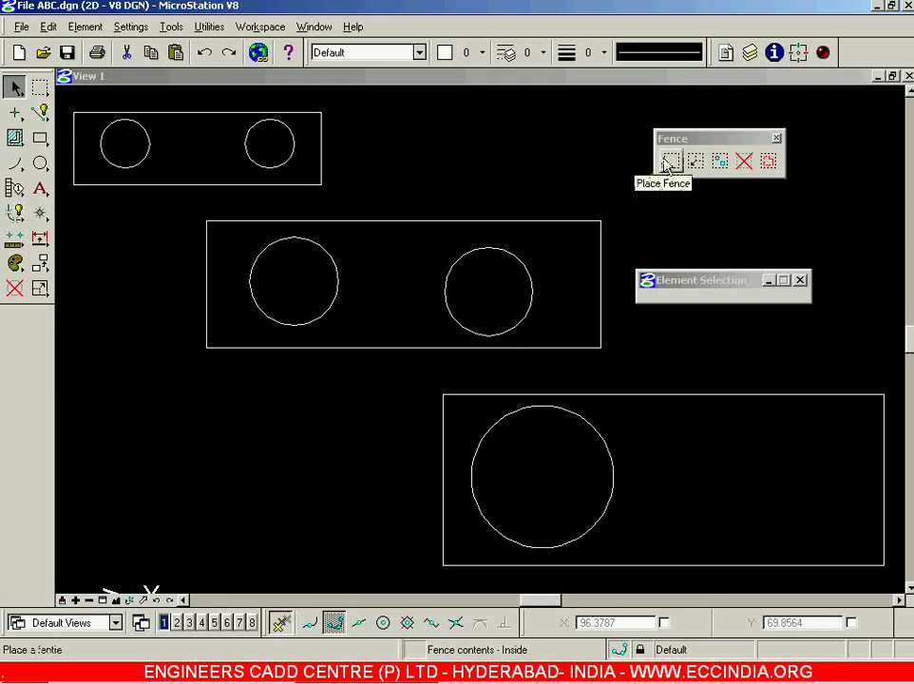
- Place an Inside-mode block fence from above-left of the top rectangle to below the middle rectangle
click(669, 163)
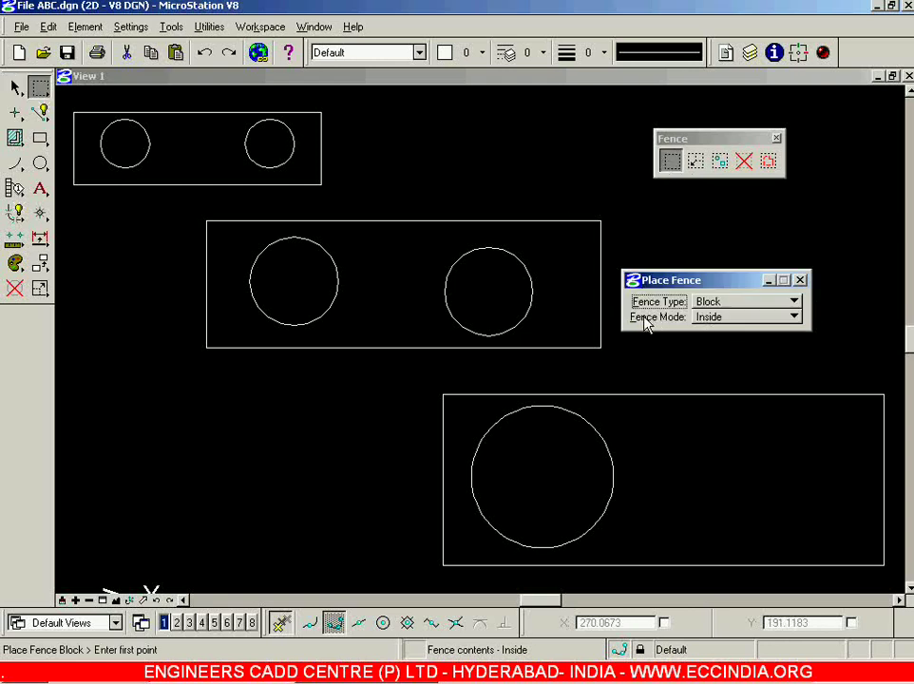
click(727, 319)
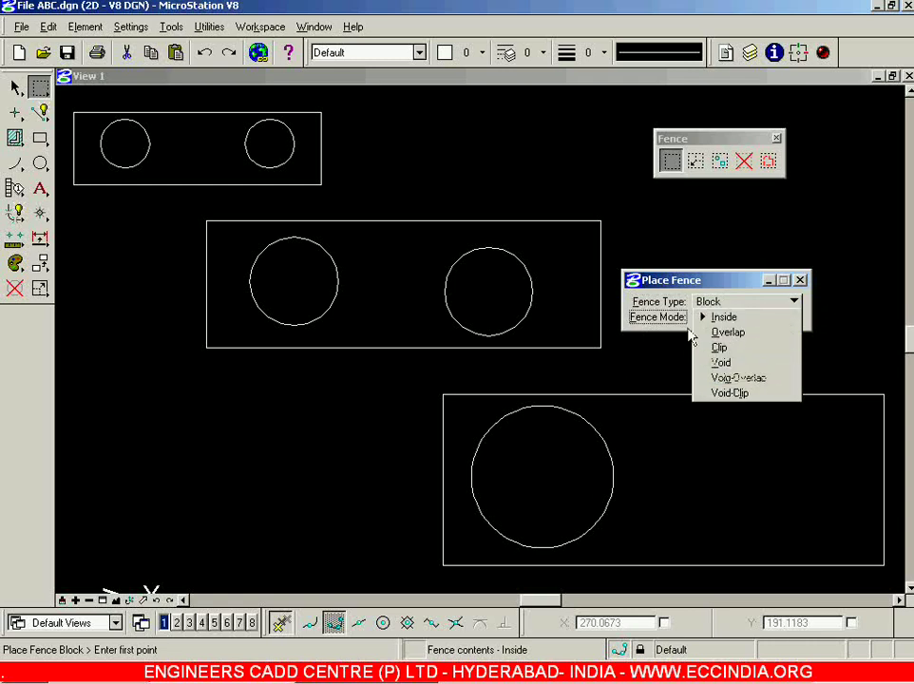
click(646, 285)
scroll(304, 243, down, 5)
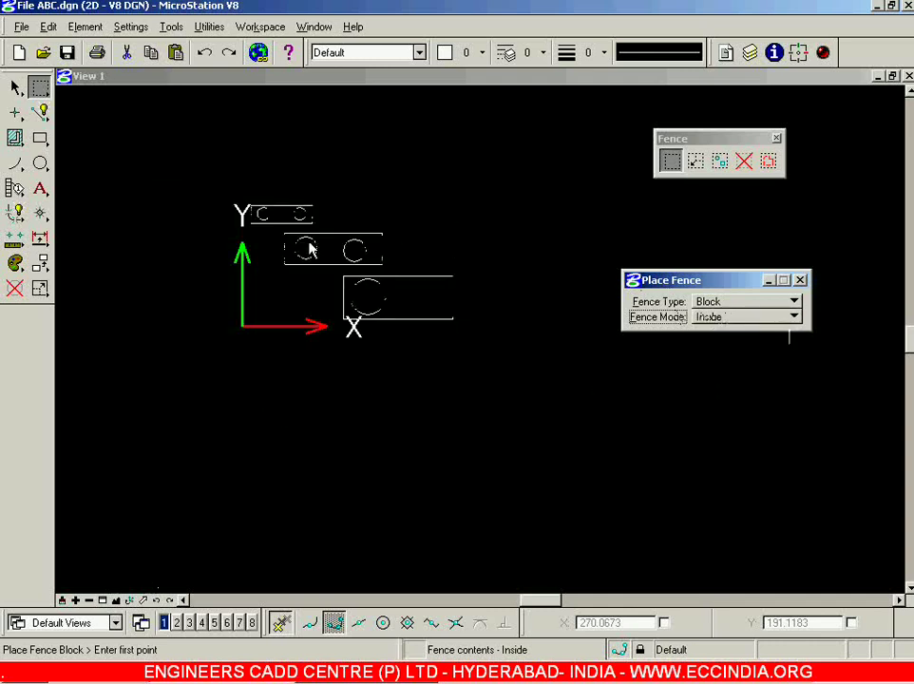
scroll(218, 208, up, 5)
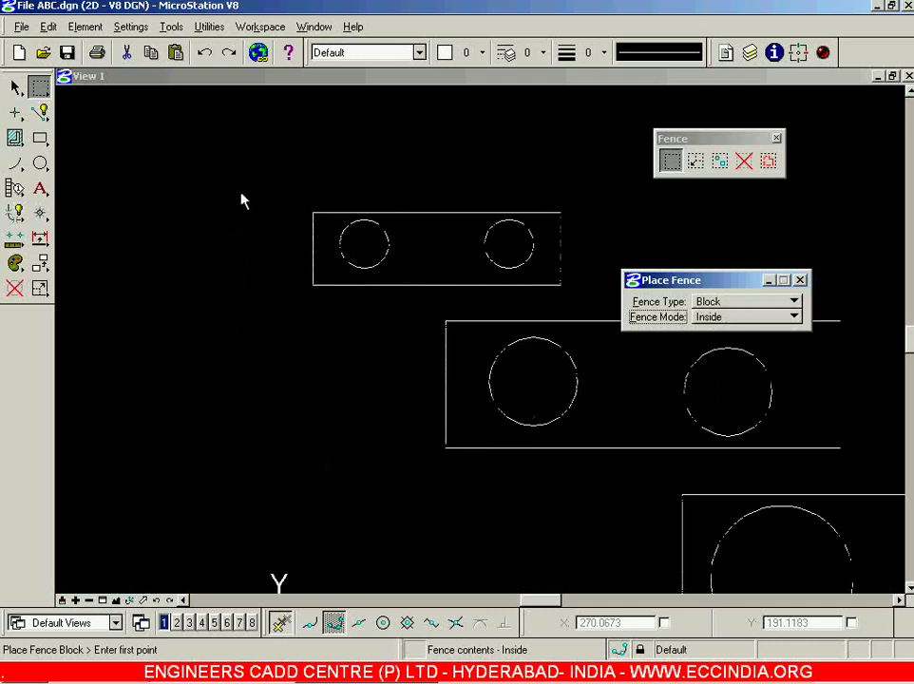
click(273, 176)
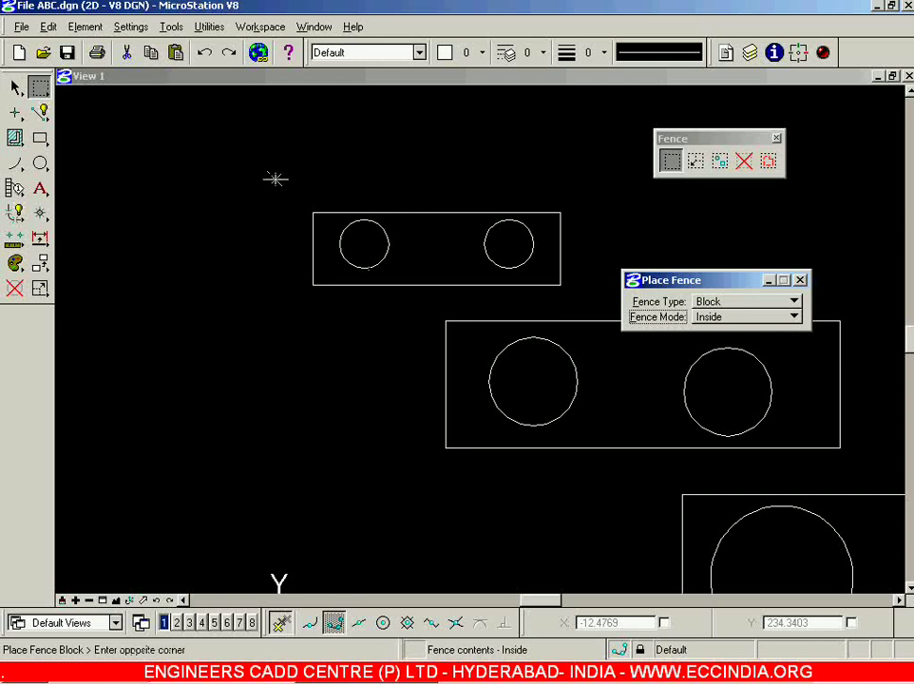
click(625, 479)
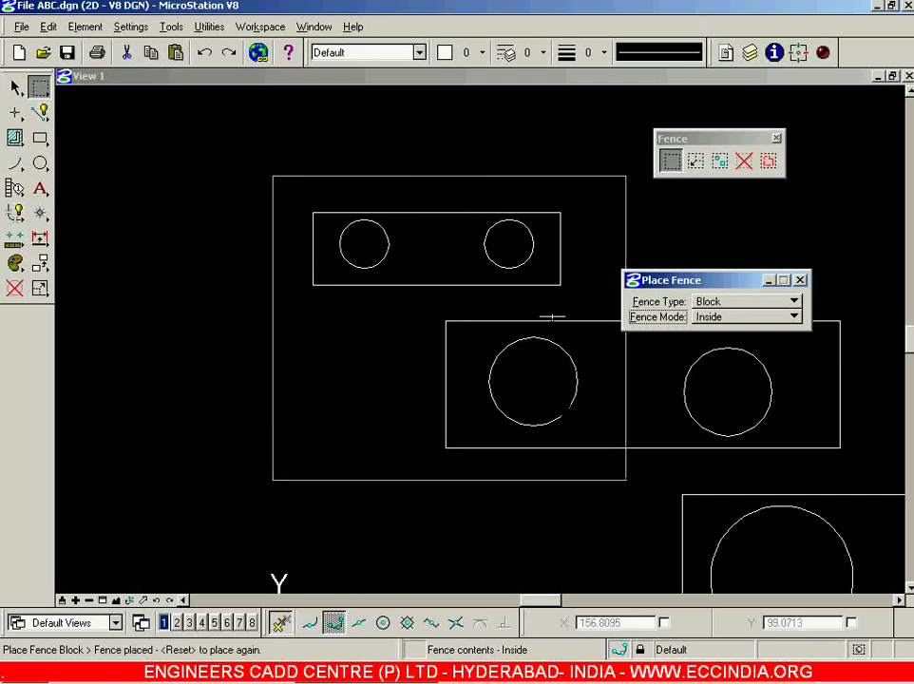
drag(710, 290, 720, 258)
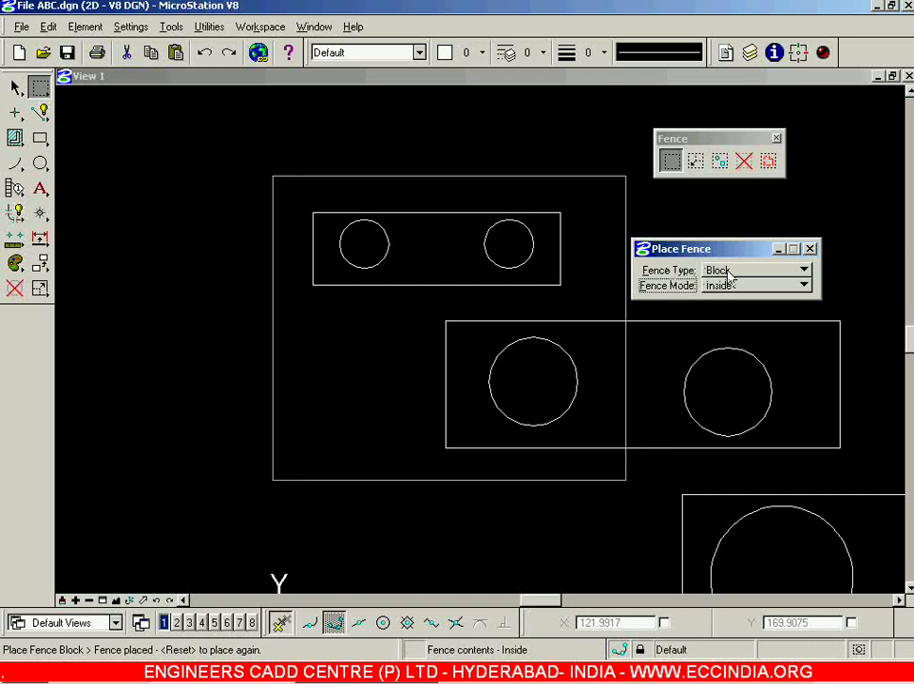
- Switch to Shape fences and draw a polygon fence around the top and middle-left geometry
click(729, 271)
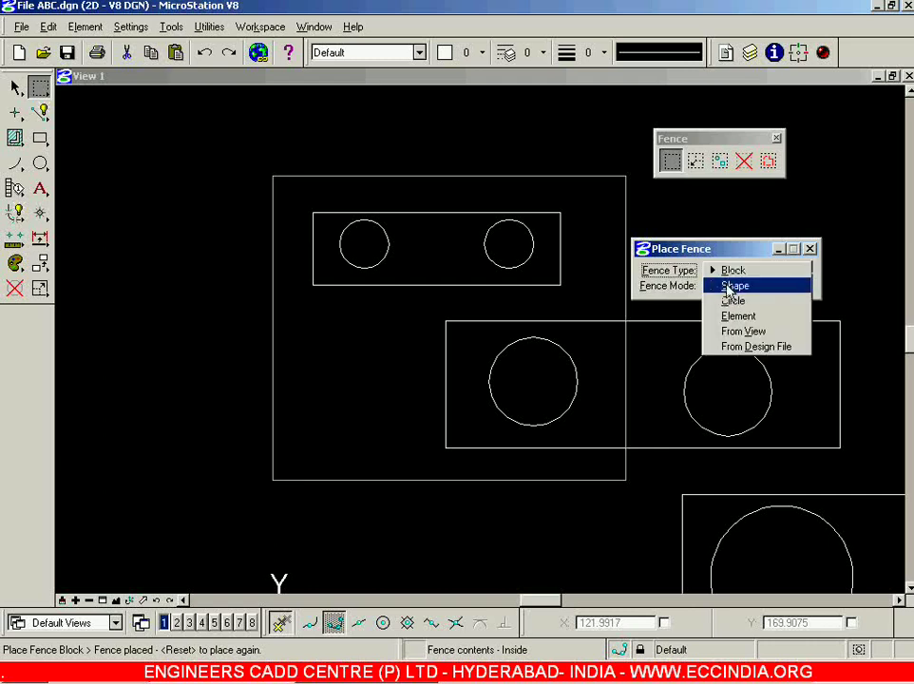
click(729, 287)
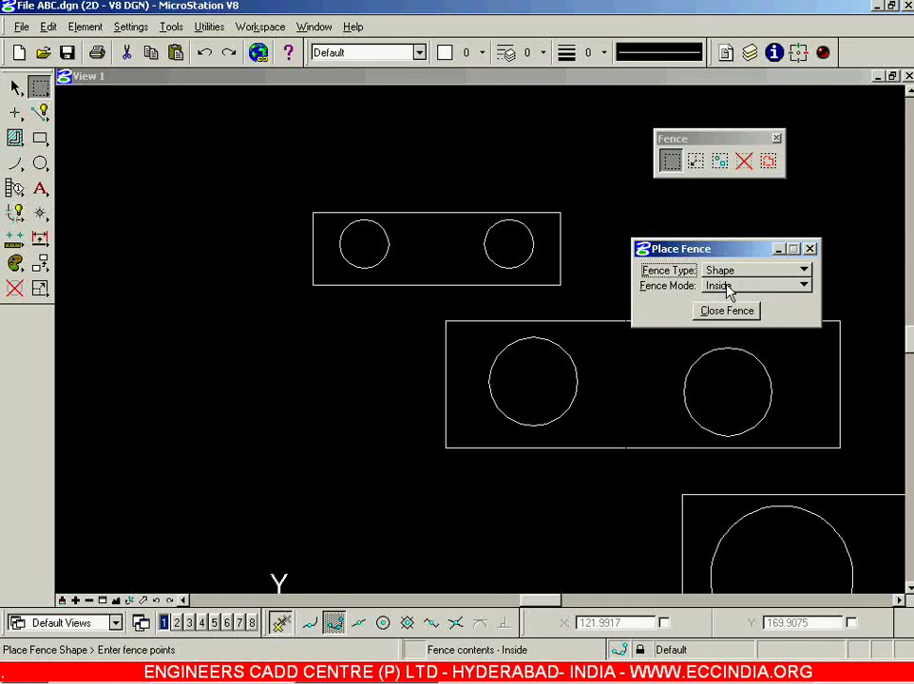
click(274, 181)
click(266, 346)
click(374, 468)
click(525, 512)
click(601, 454)
click(596, 289)
click(466, 302)
click(430, 232)
click(411, 167)
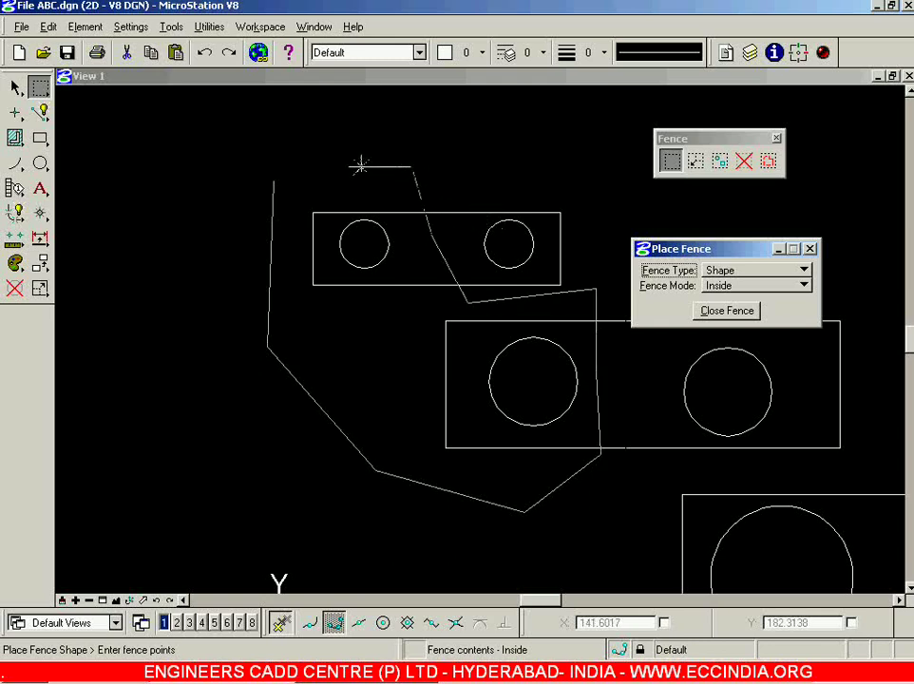
click(272, 179)
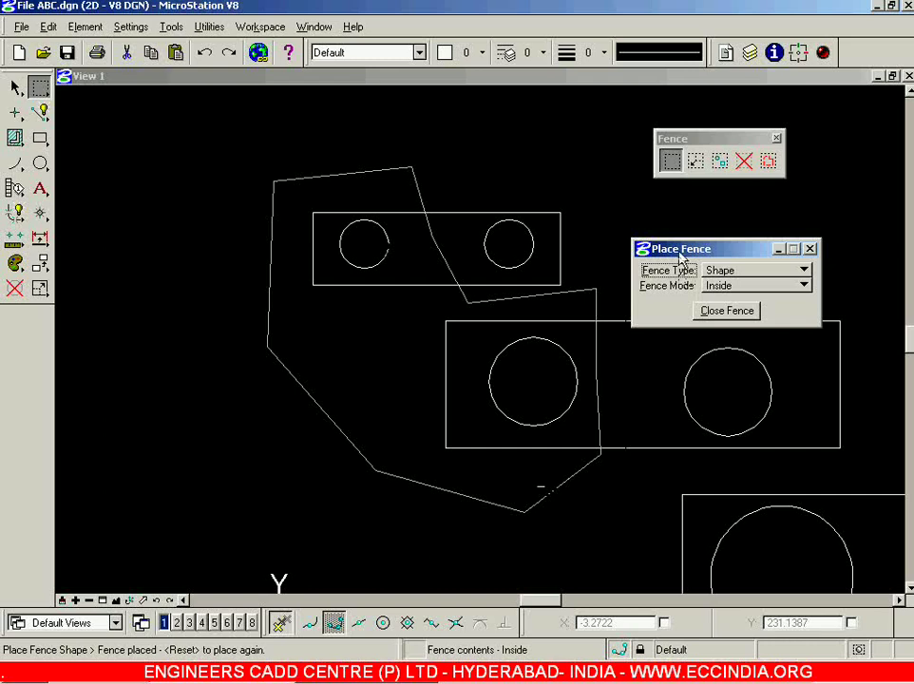
- Move the fenced geometry to the left with Use Fence, then undo the move
drag(692, 254, 727, 198)
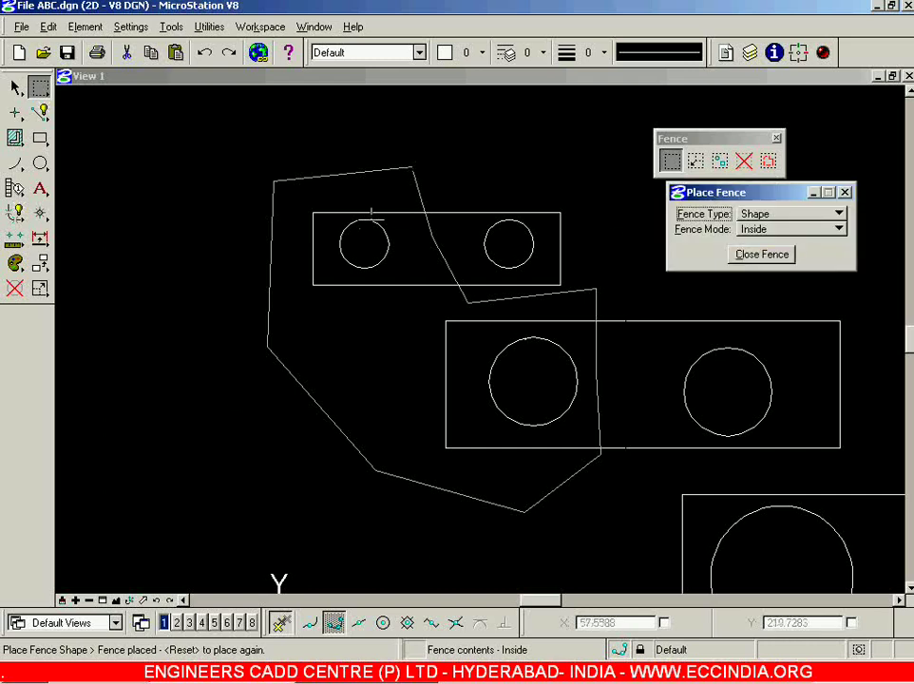
drag(40, 263, 98, 267)
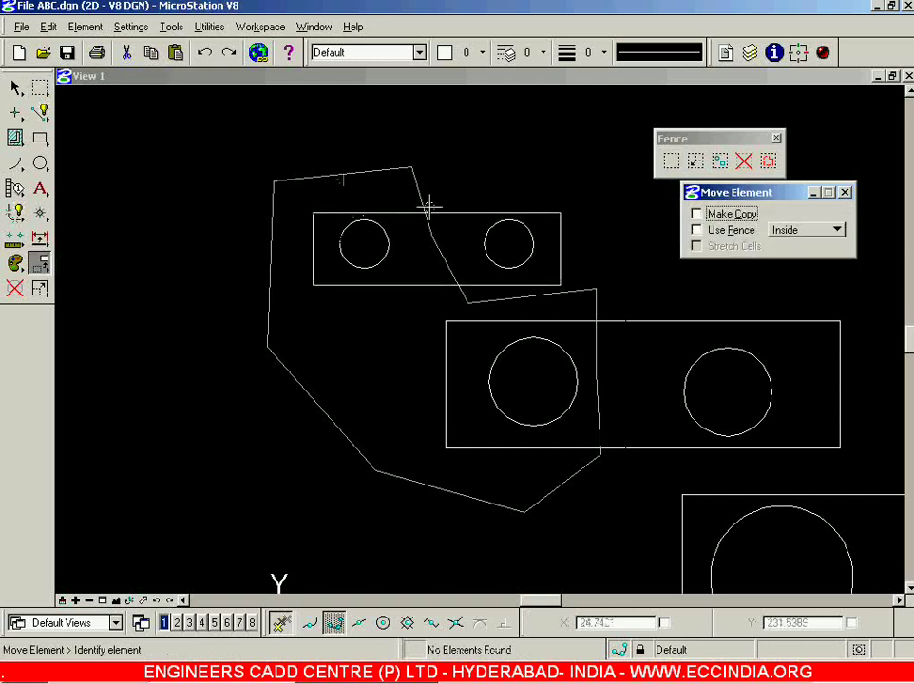
click(728, 230)
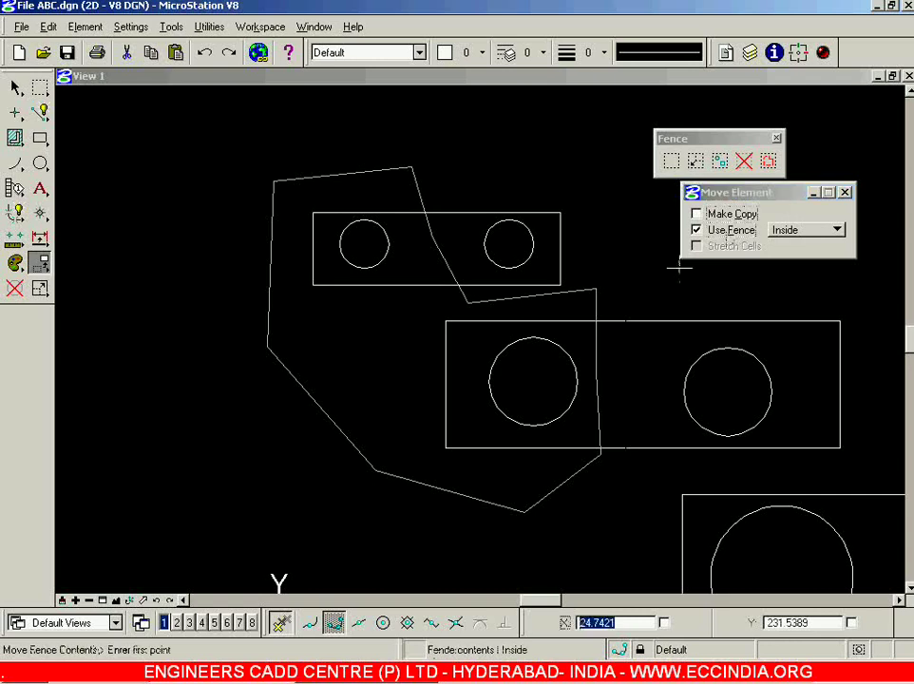
click(388, 172)
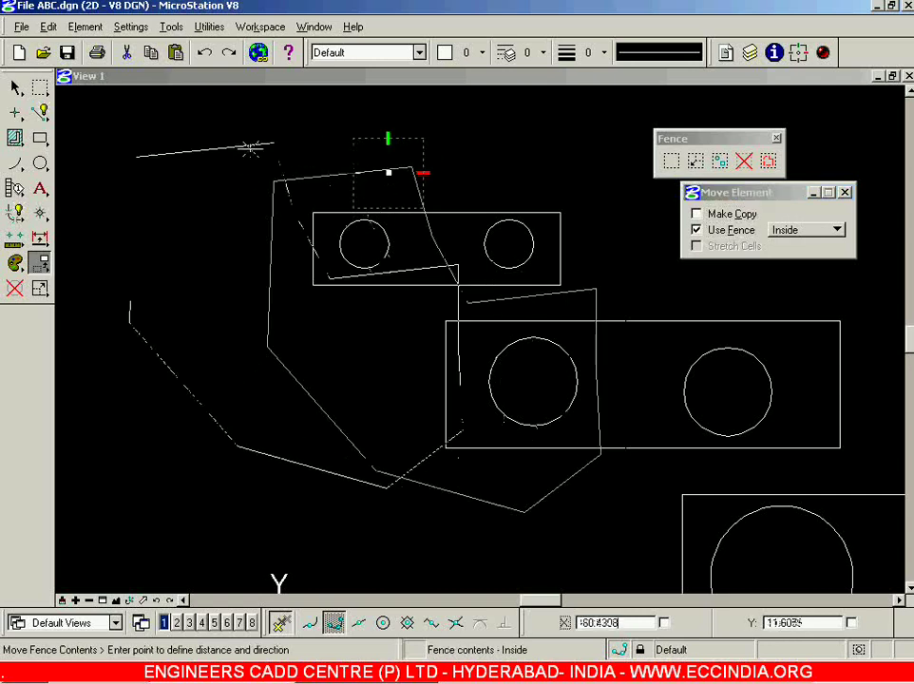
click(174, 194)
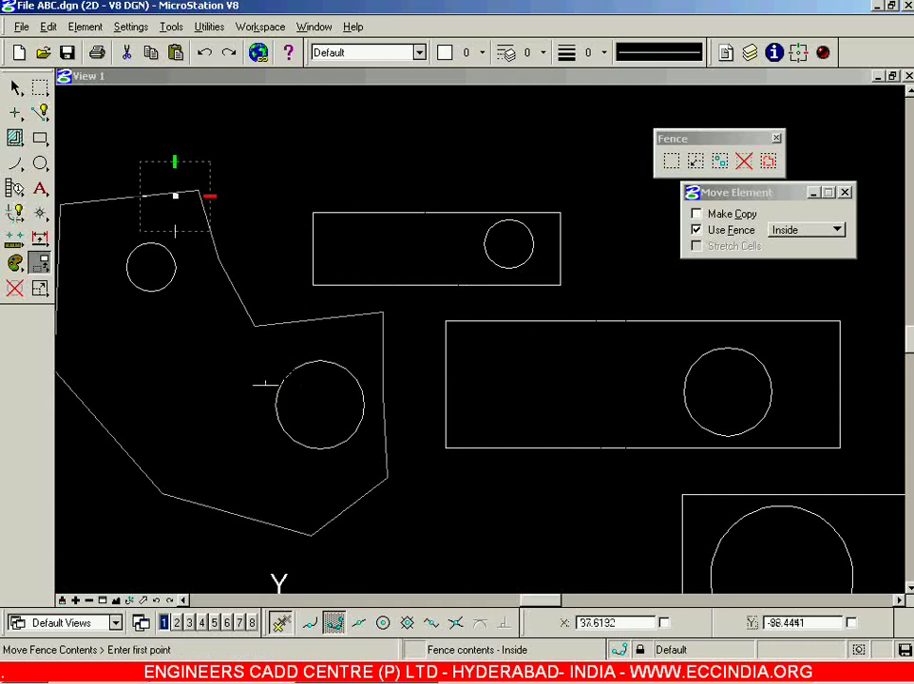
click(204, 53)
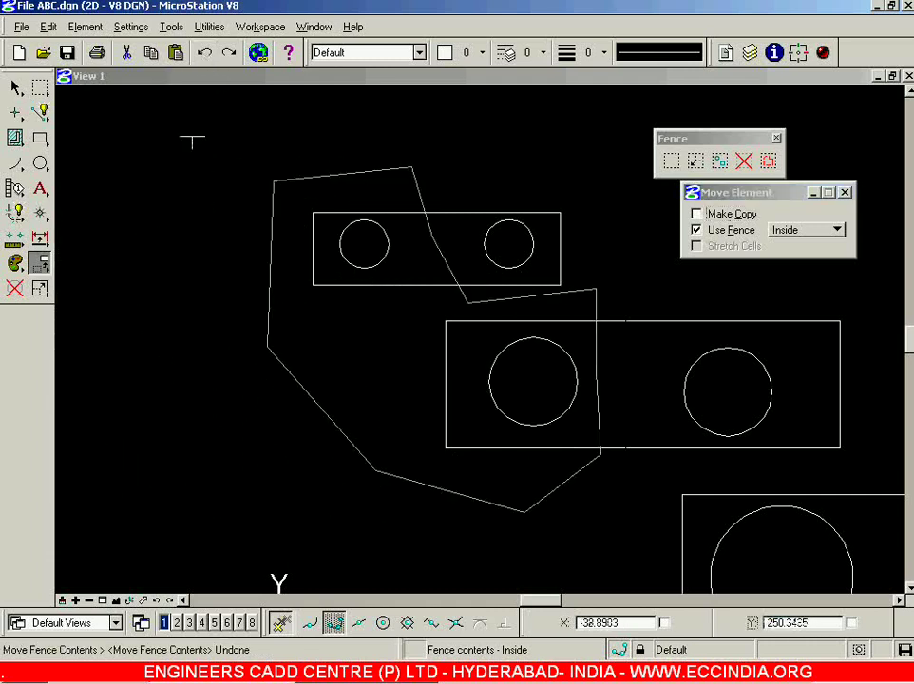
- Clear the shape fence and return to Place Fence
click(40, 88)
click(15, 88)
click(269, 182)
click(671, 162)
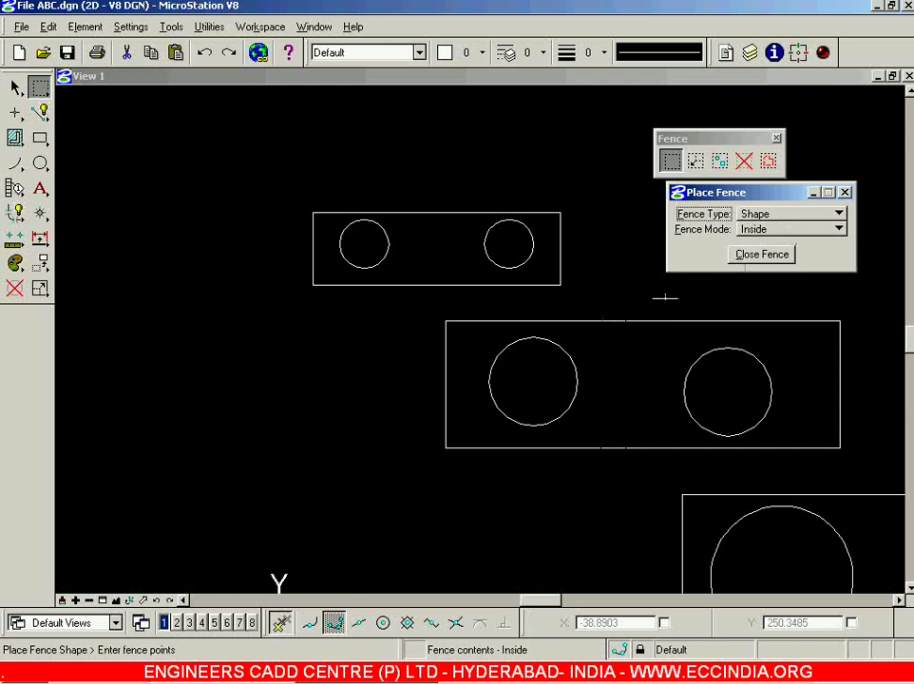
scroll(612, 254, down, 3)
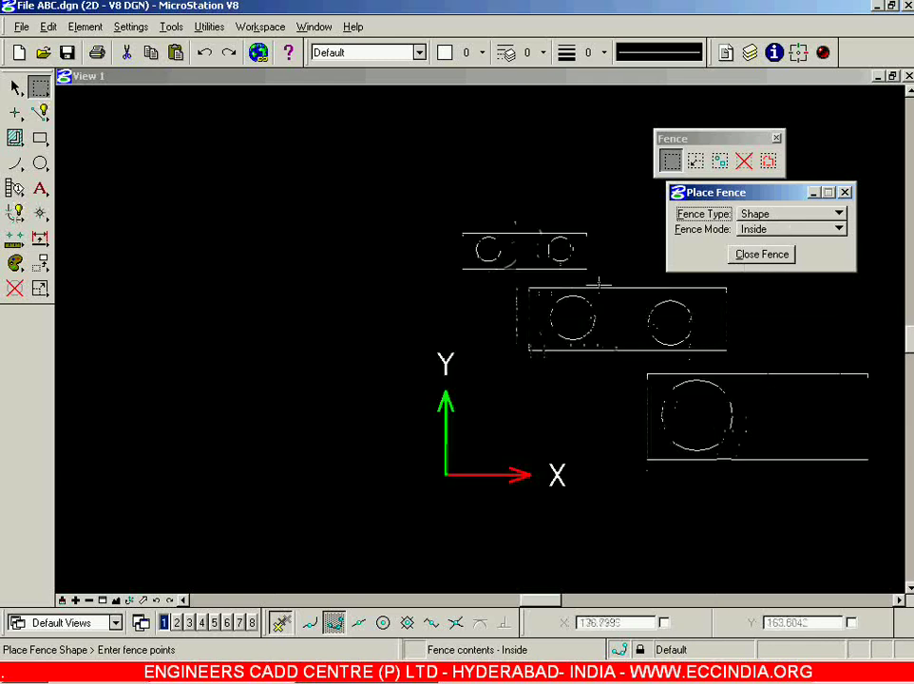
scroll(597, 280, up, 3)
click(506, 308)
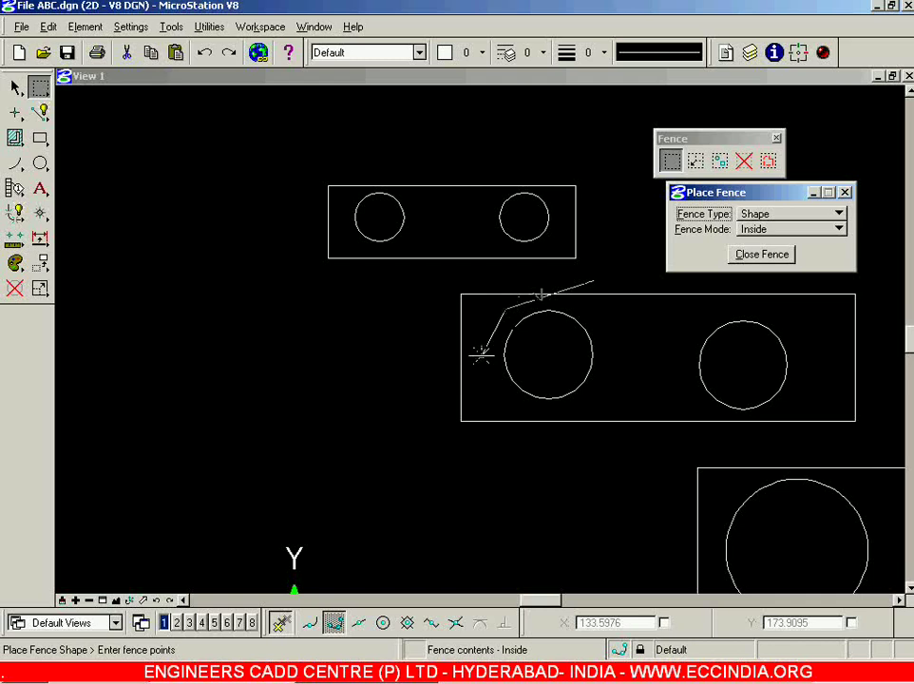
click(472, 385)
click(539, 420)
click(694, 395)
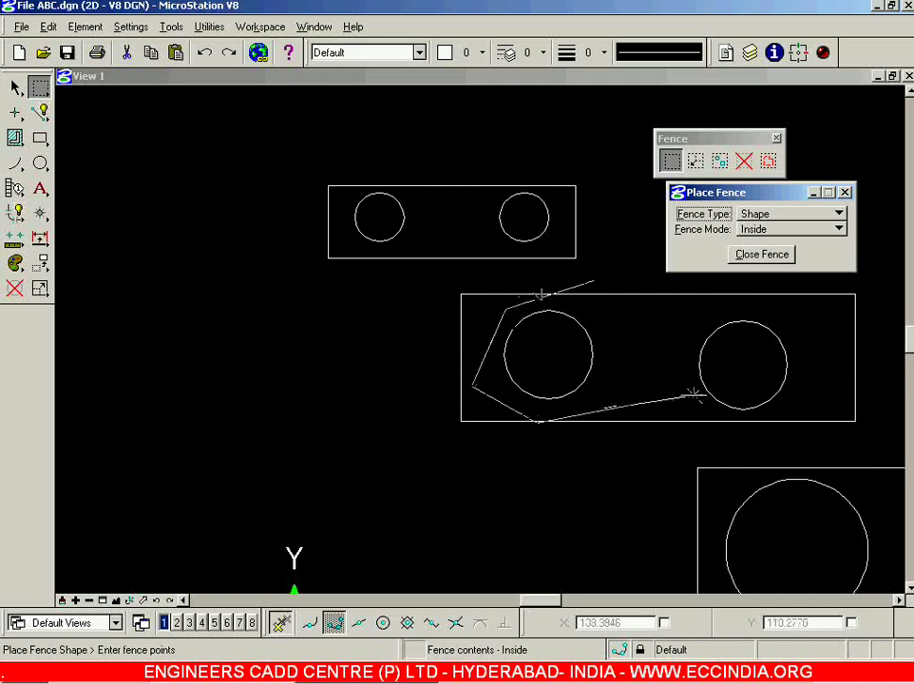
click(734, 434)
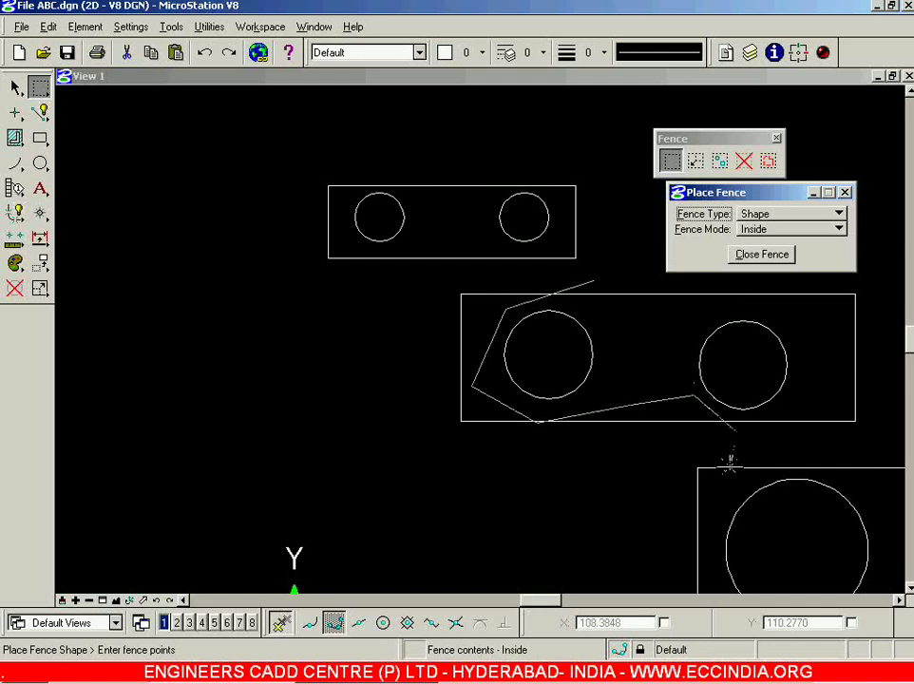
scroll(722, 501, down, 3)
click(720, 519)
click(722, 587)
click(796, 582)
click(810, 532)
click(795, 488)
click(766, 407)
click(703, 397)
click(673, 416)
click(655, 390)
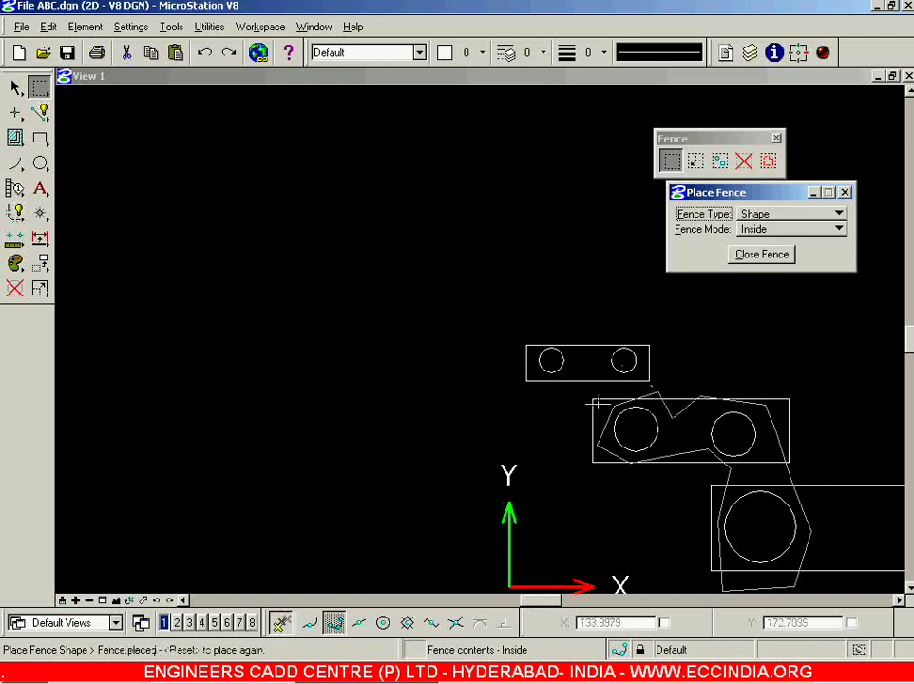
scroll(741, 456, down, 3)
scroll(665, 399, up, 6)
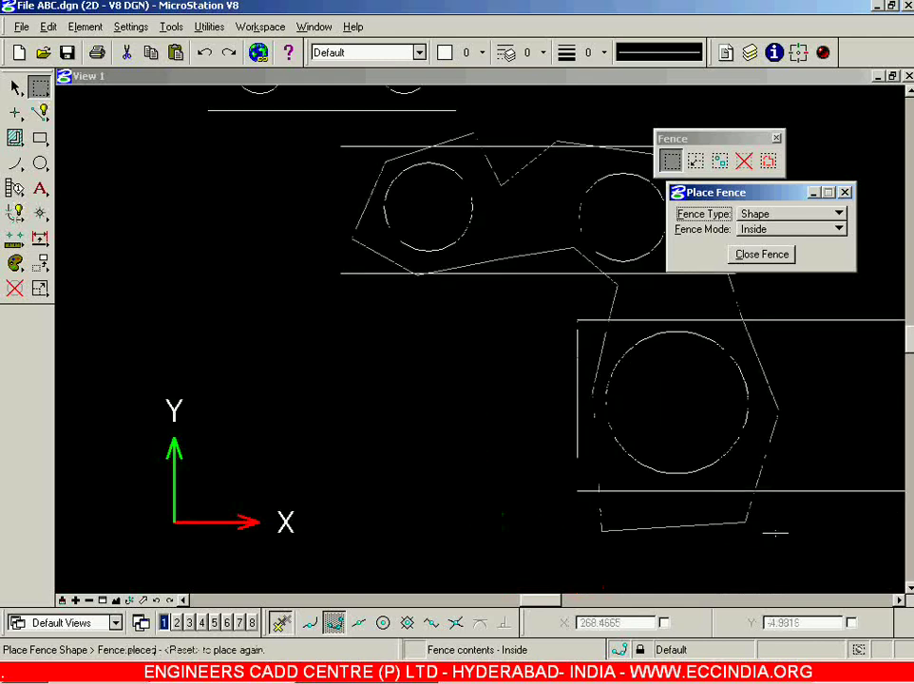
scroll(633, 370, down, 3)
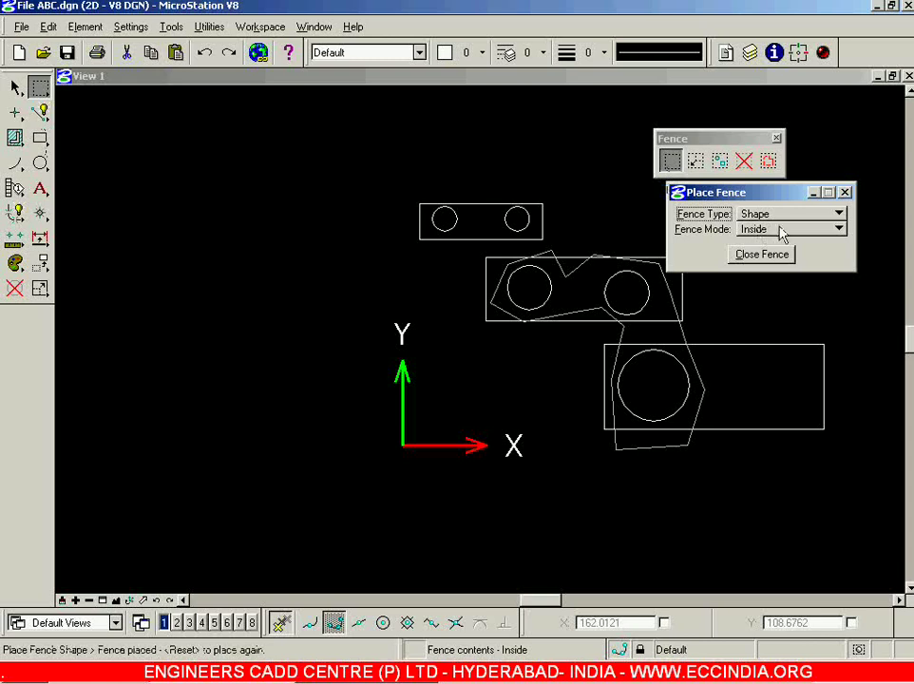
click(40, 263)
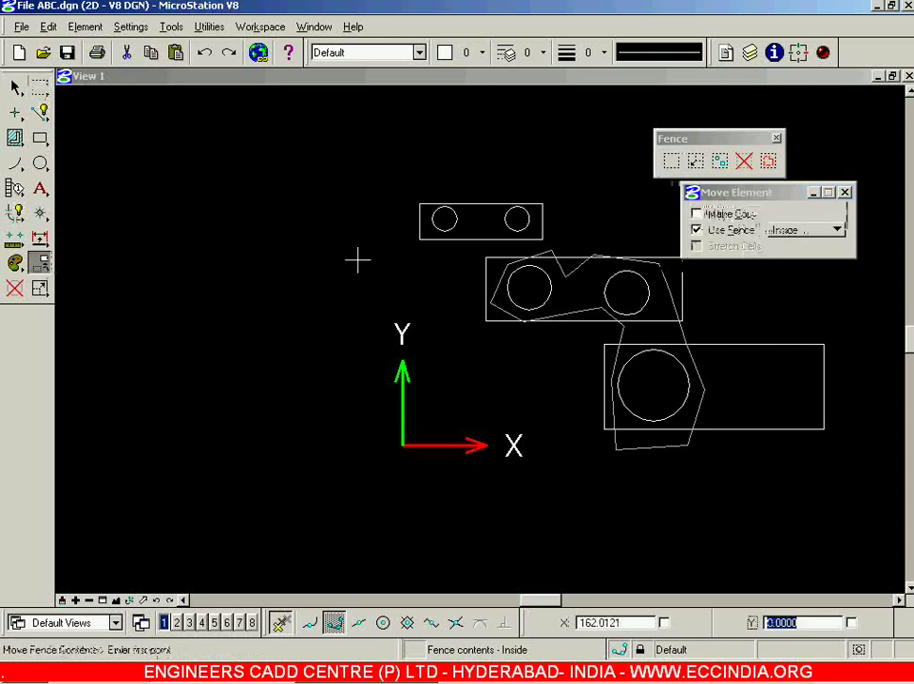
click(564, 266)
click(219, 236)
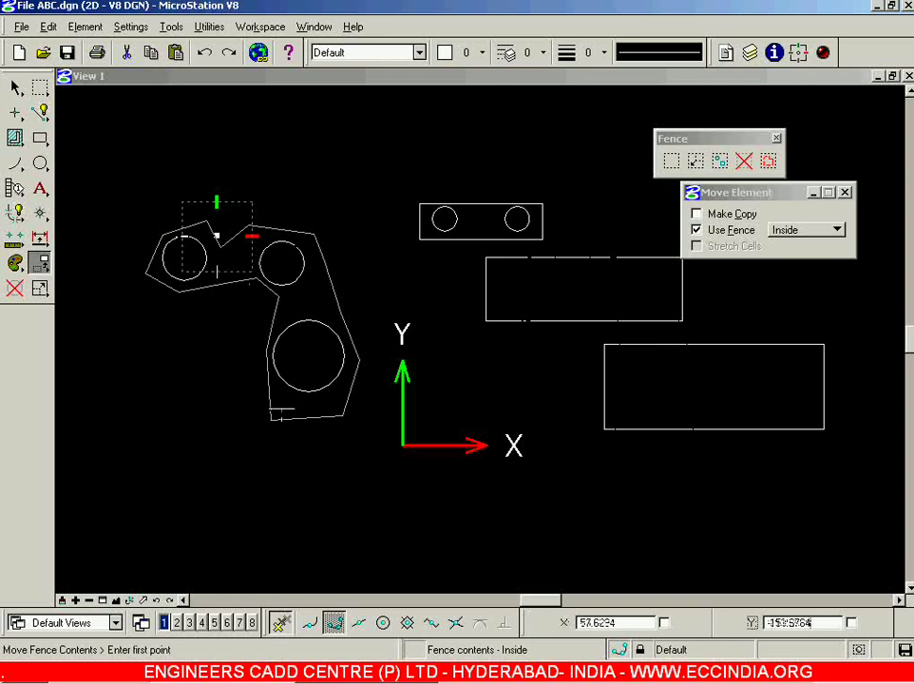
click(203, 54)
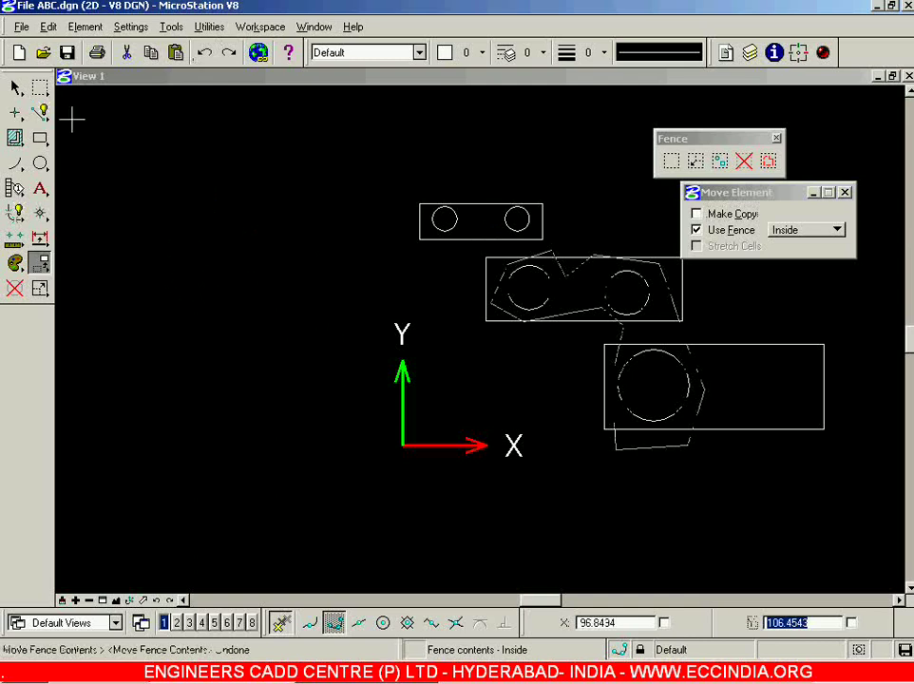
click(39, 88)
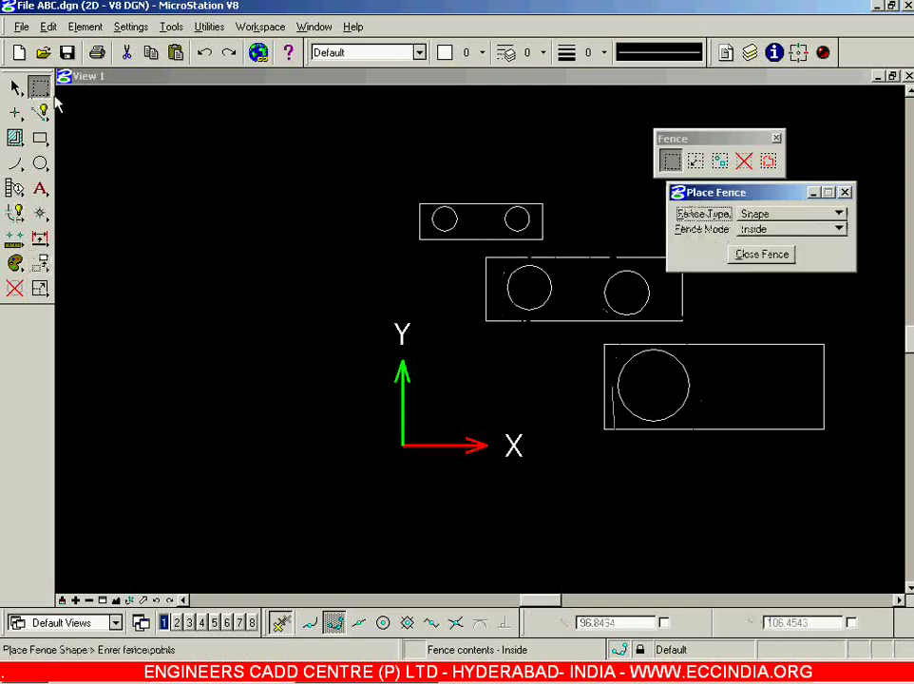
- Switch to Circle fences and place a large circle fence around all the shapes
click(796, 215)
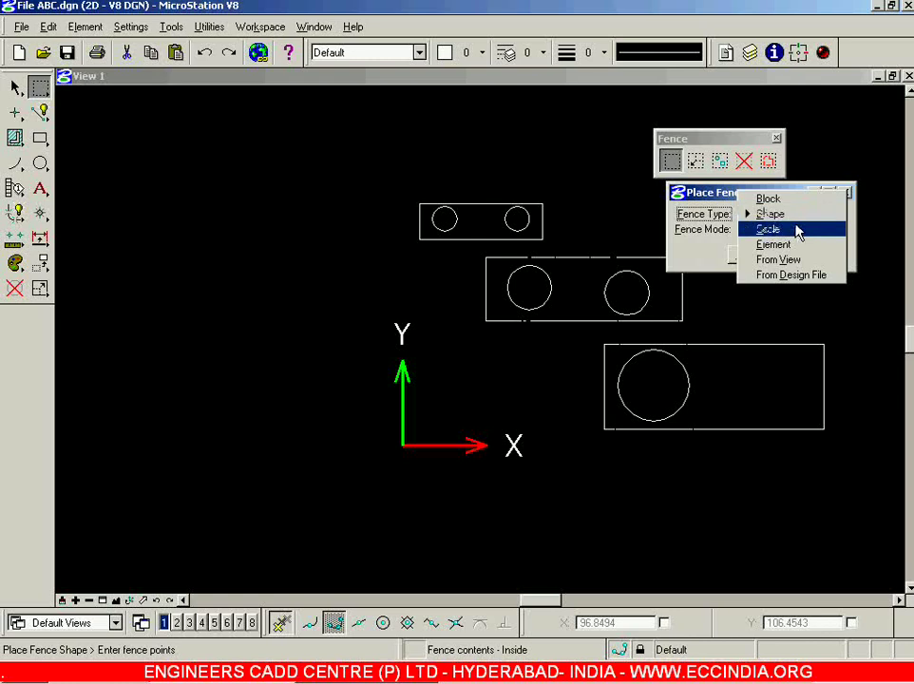
click(798, 231)
click(572, 295)
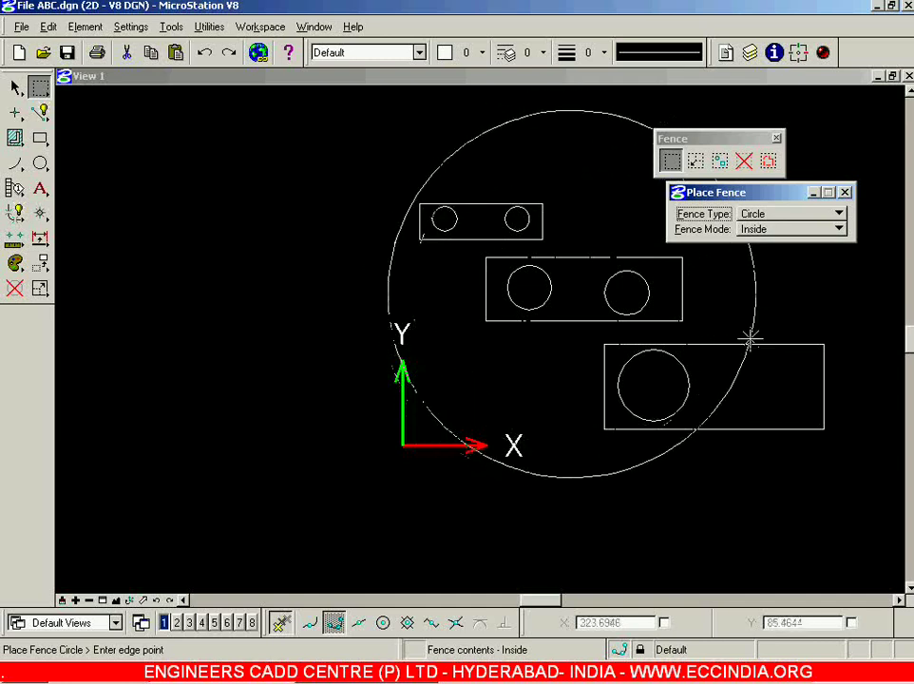
click(739, 328)
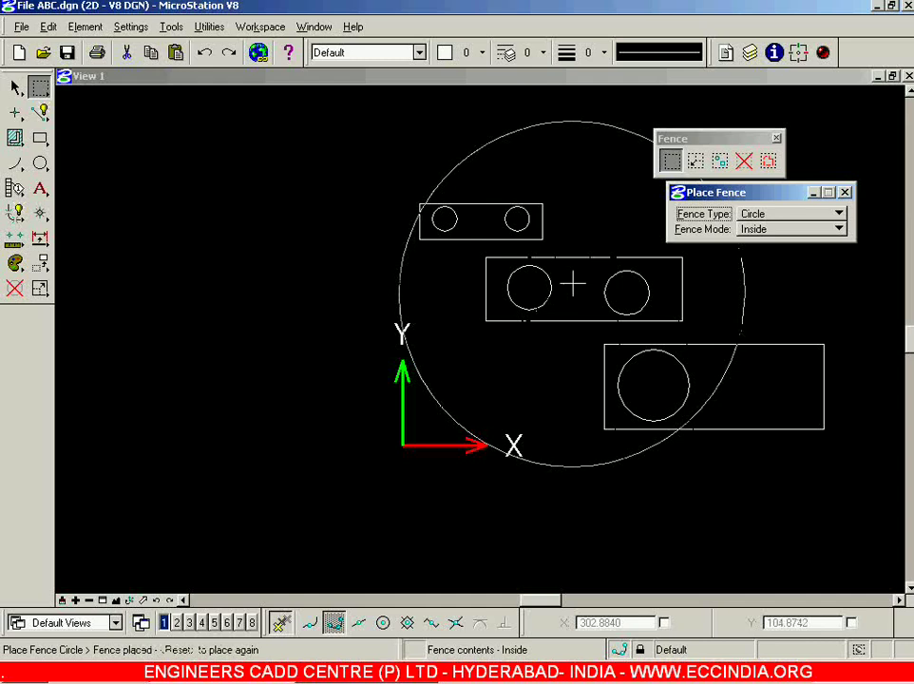
- Move the fenced shapes to the left, undo the move, and clear the circle fence
click(40, 263)
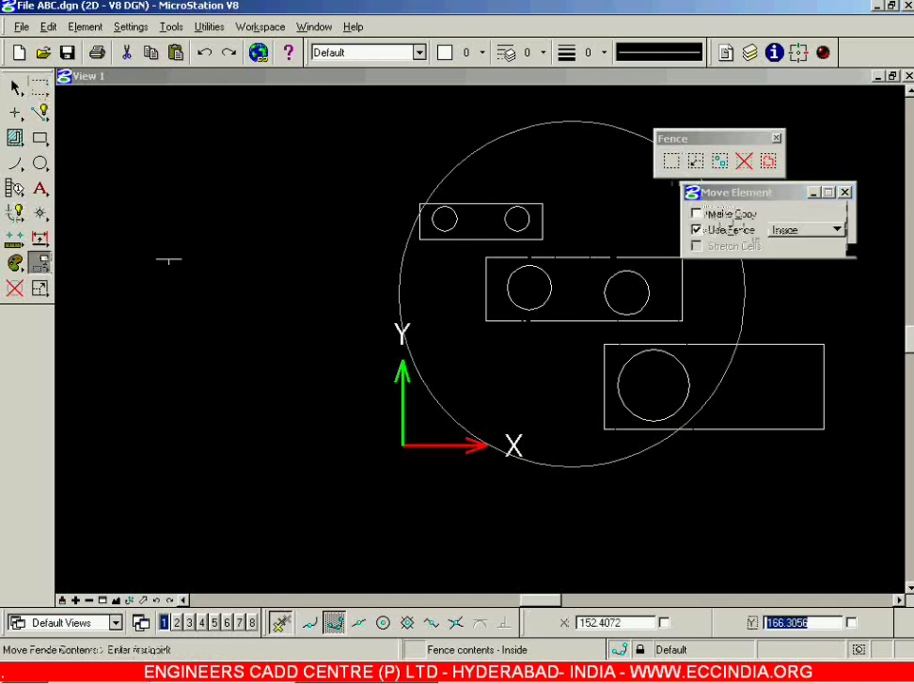
click(443, 300)
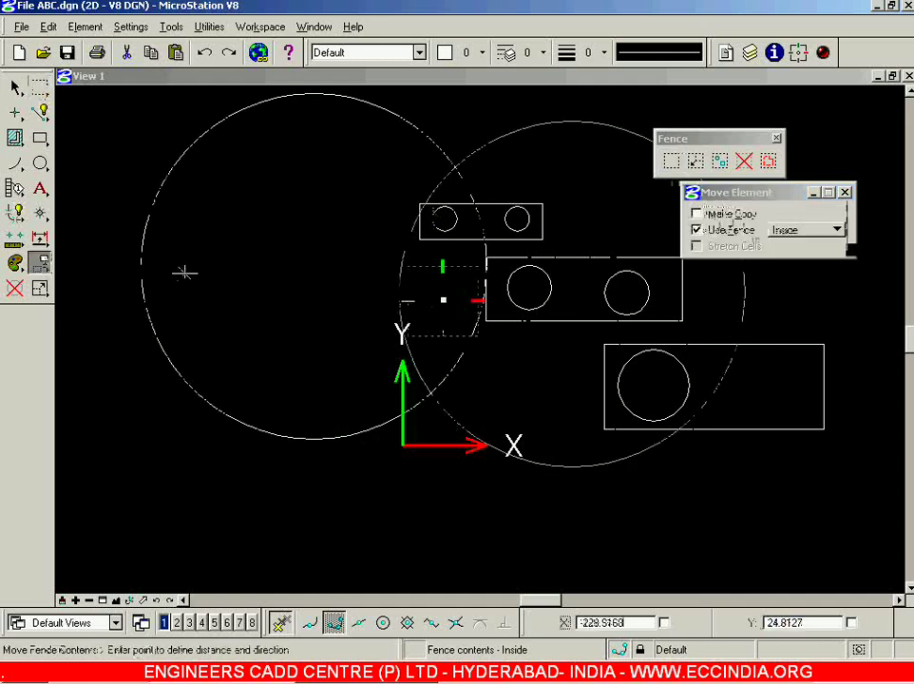
click(80, 306)
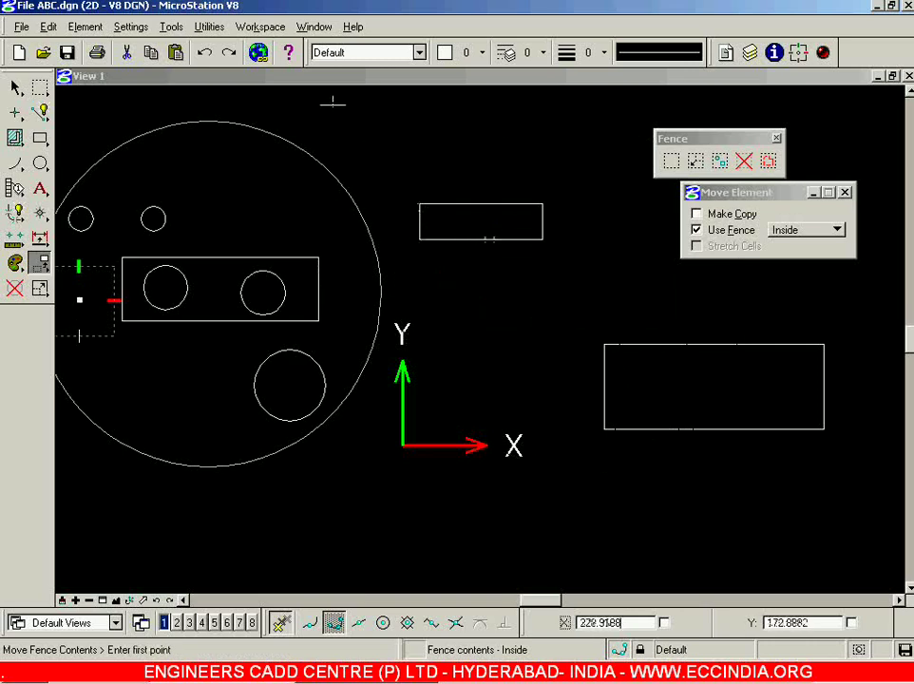
click(202, 53)
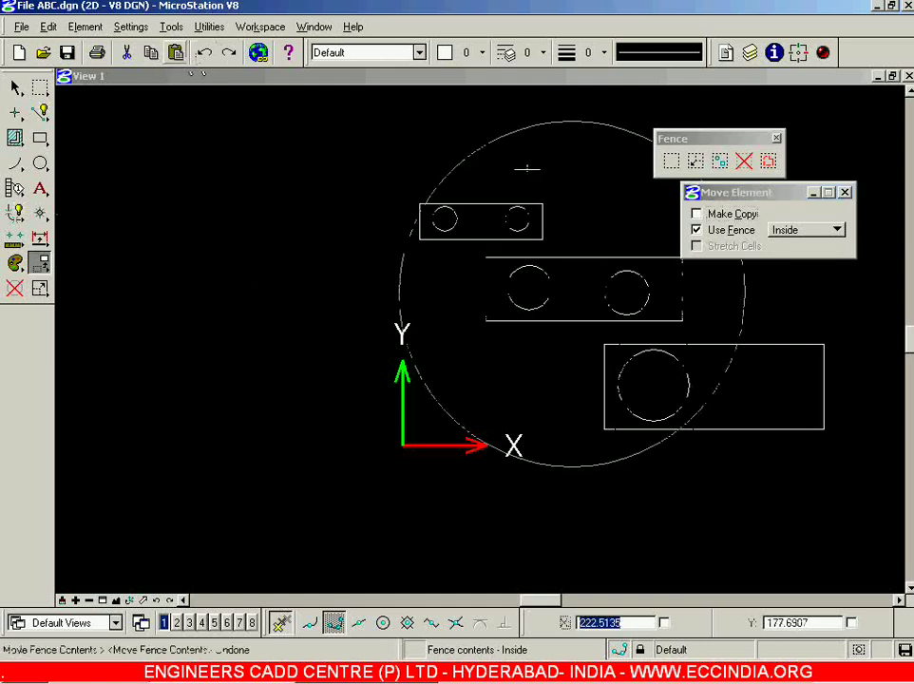
click(670, 161)
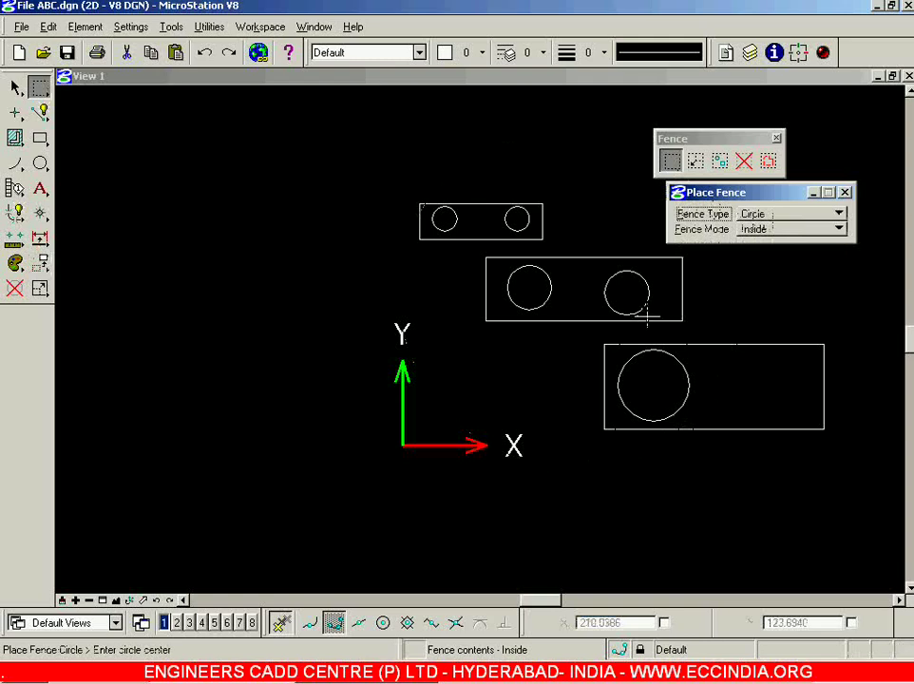
- Fence a smaller circle on the middle rectangle, move its contents left, then undo and clear
click(586, 287)
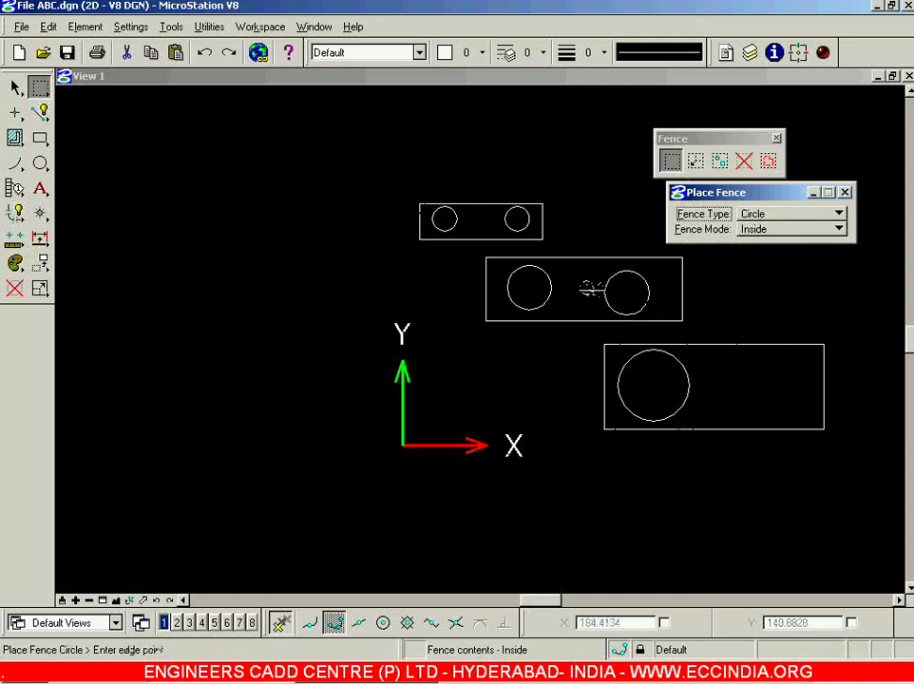
click(713, 293)
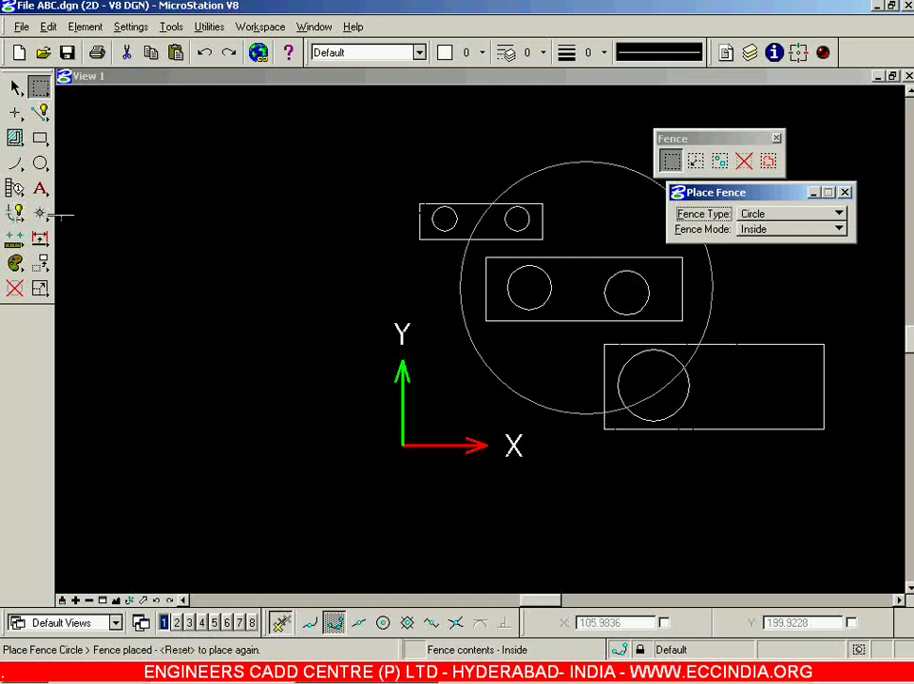
click(40, 264)
click(513, 245)
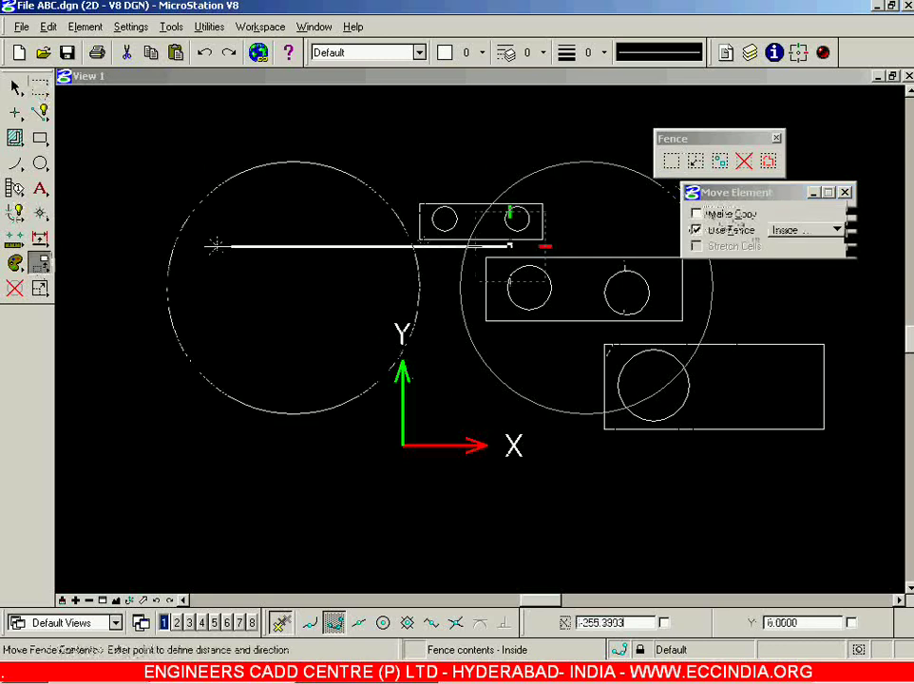
click(164, 247)
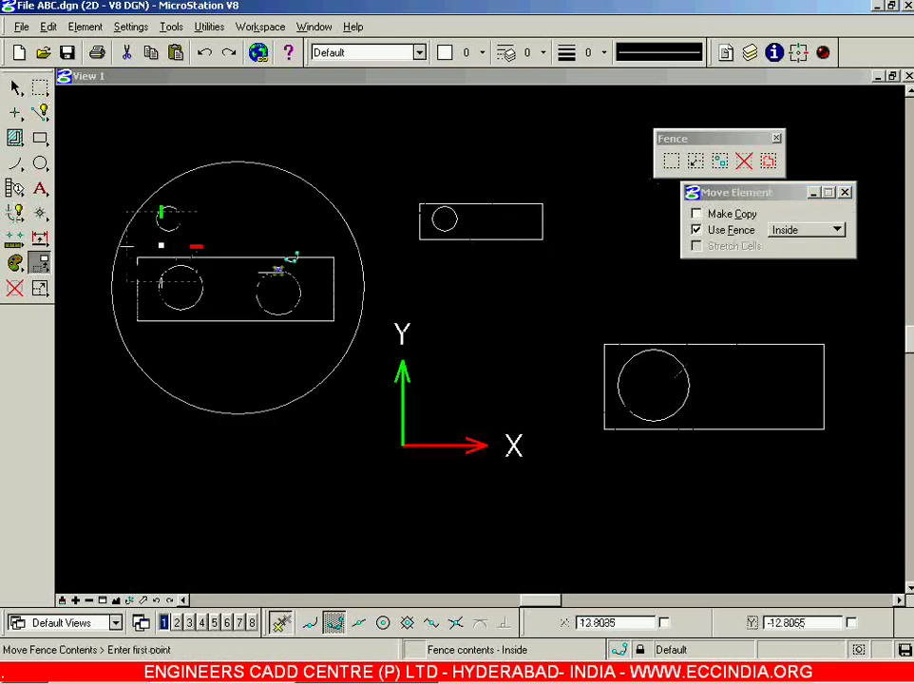
click(204, 52)
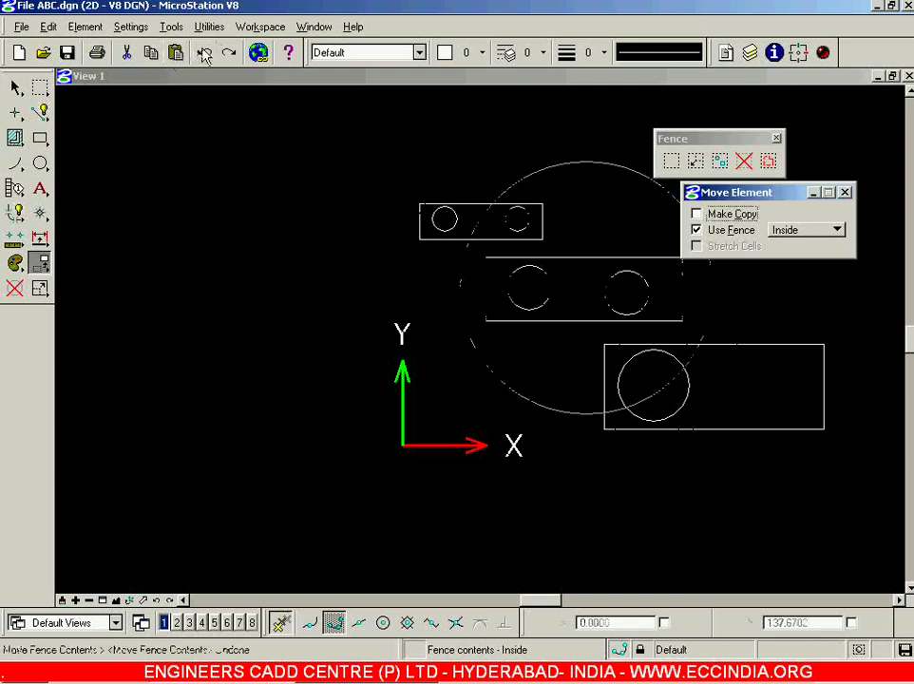
click(671, 161)
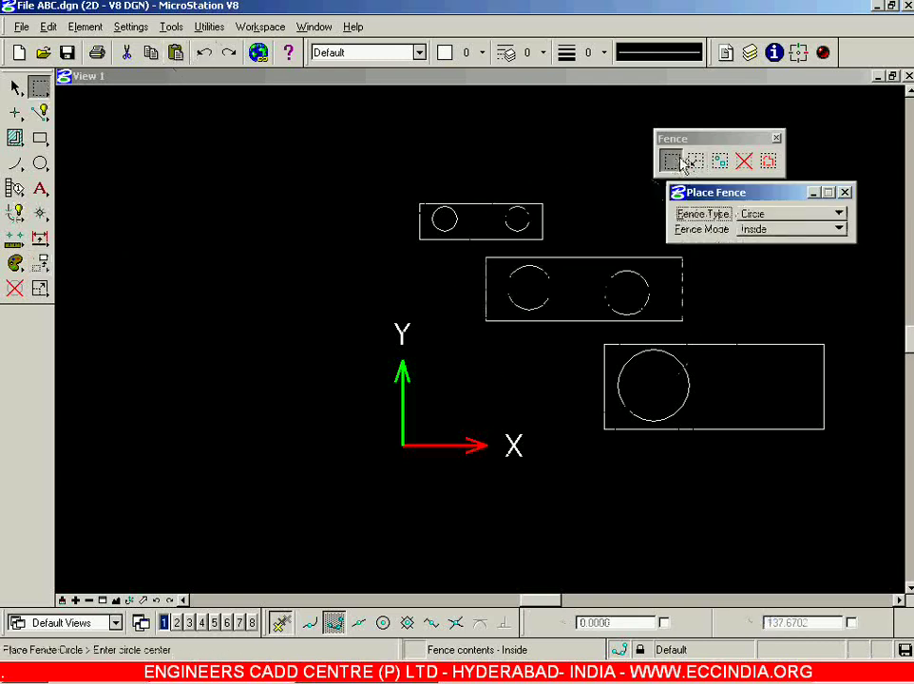
- Set Fence Type to Element and pick the middle rectangle's outline as the fence
click(797, 214)
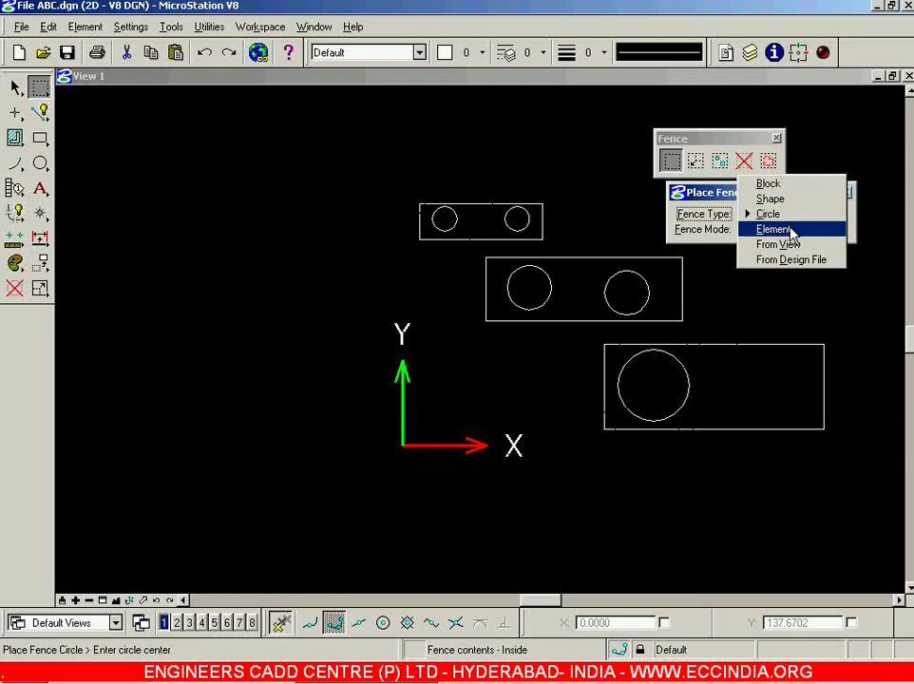
click(792, 231)
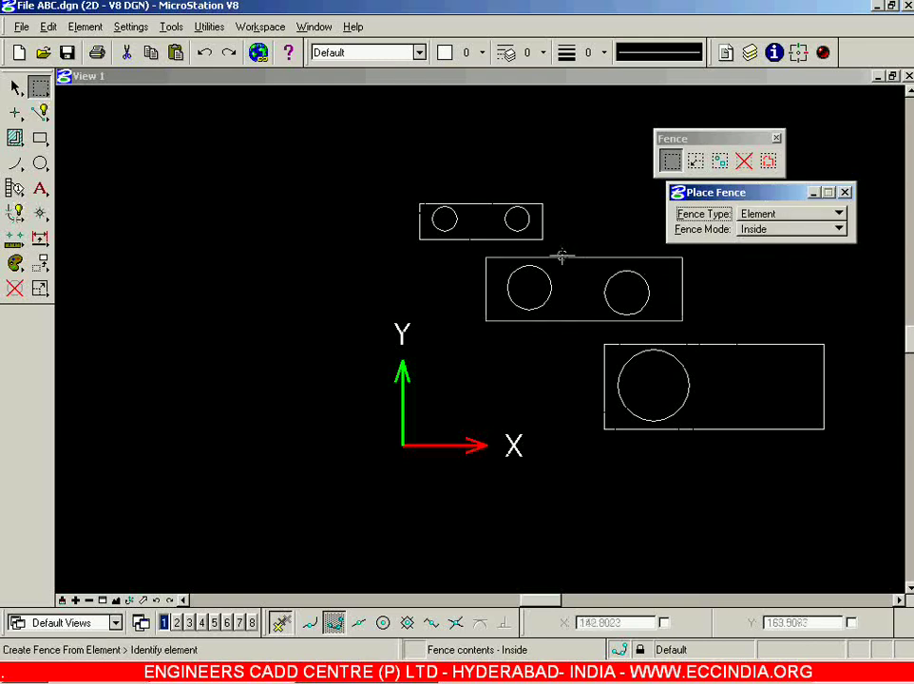
click(583, 164)
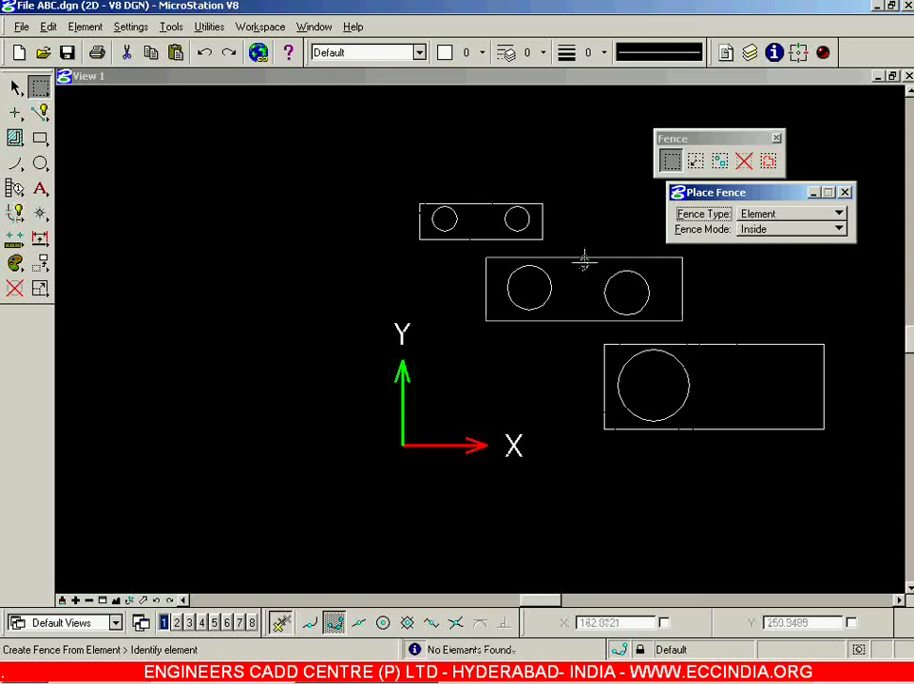
click(582, 200)
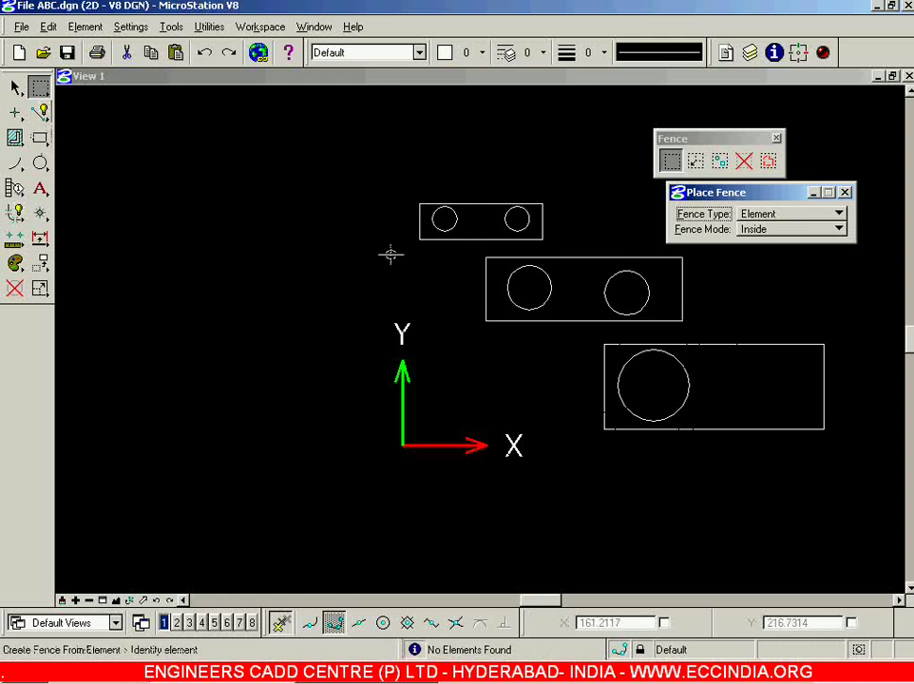
click(692, 326)
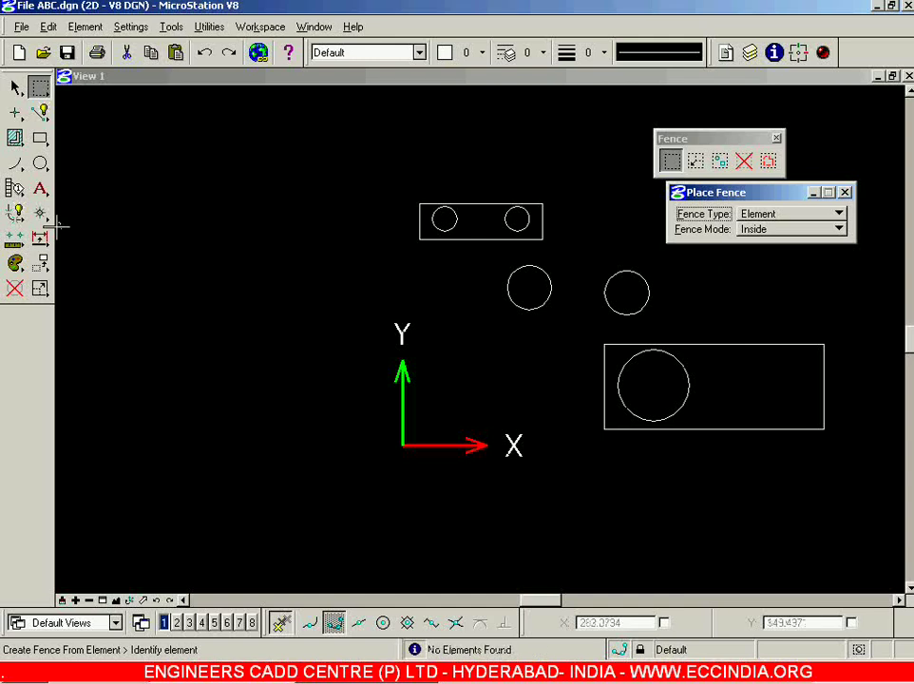
- Move the fenced rectangle and its hole to the upper left, then undo and clear the fence
click(41, 265)
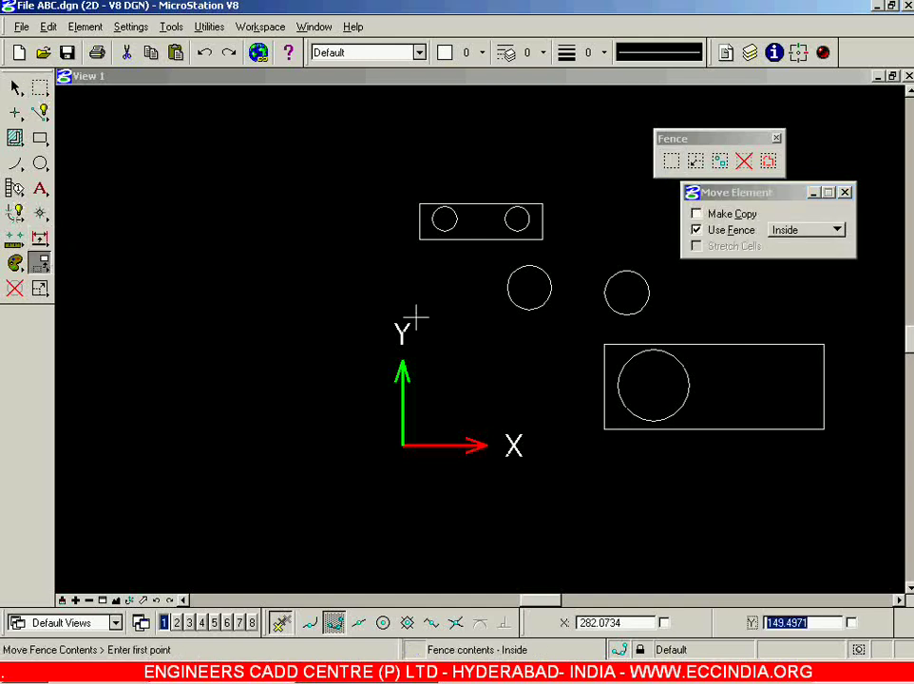
click(713, 338)
click(280, 215)
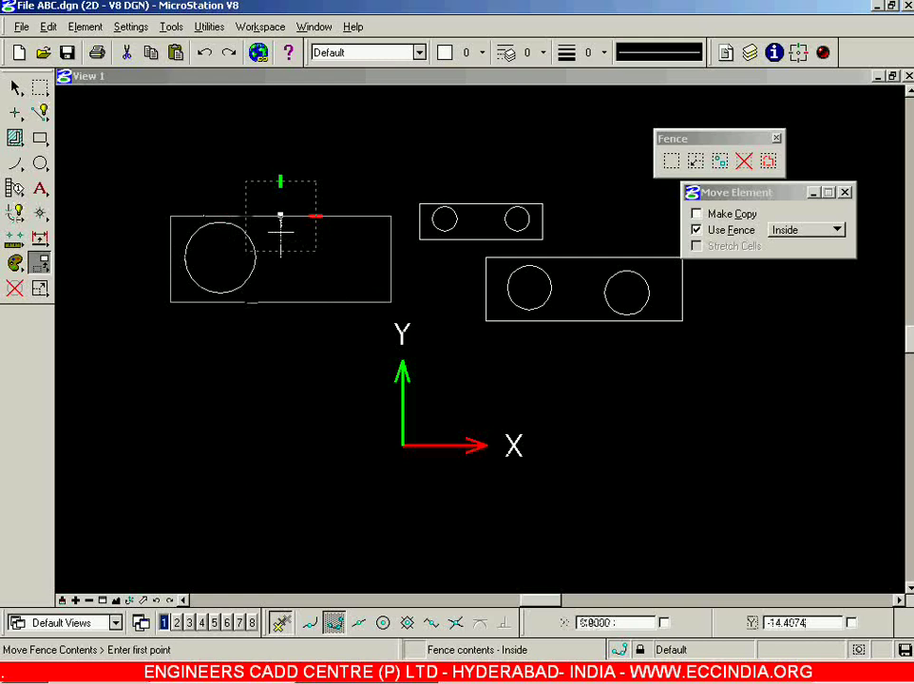
click(204, 53)
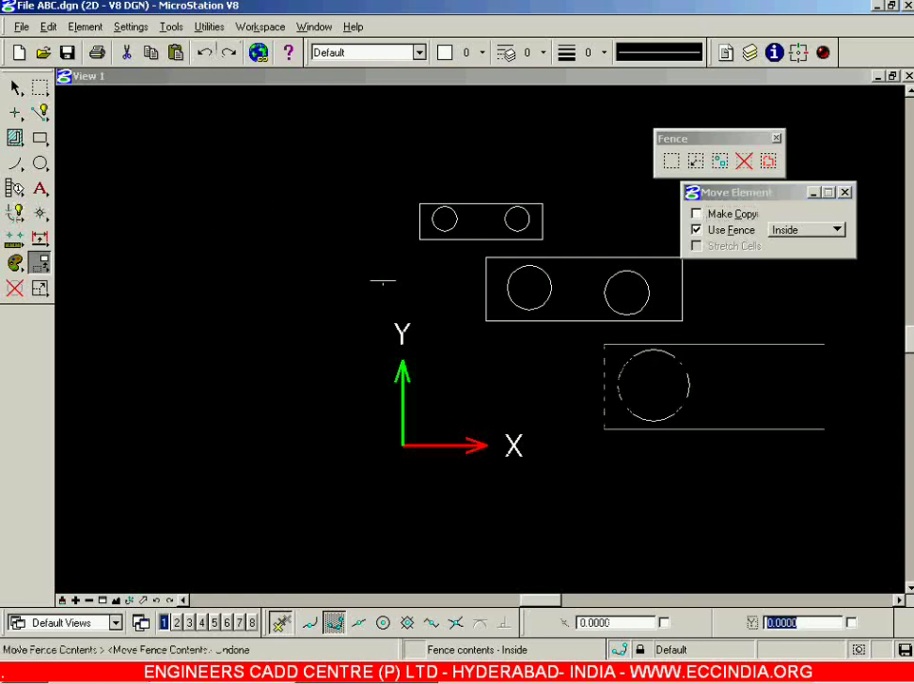
click(16, 87)
click(39, 138)
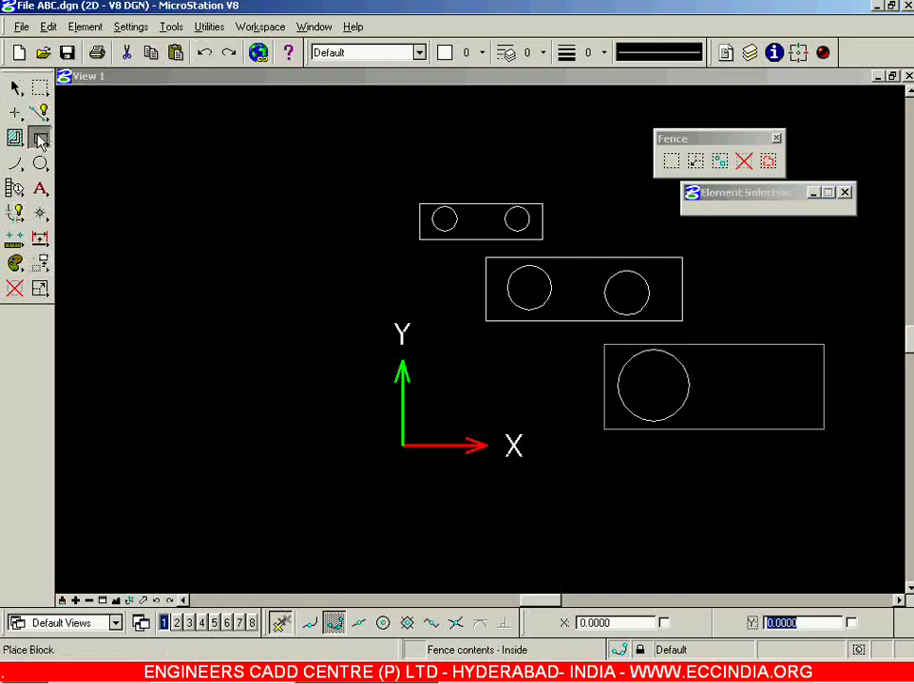
- Draw a large block enclosing all the shapes and pick it as the Element fence
click(371, 156)
click(872, 513)
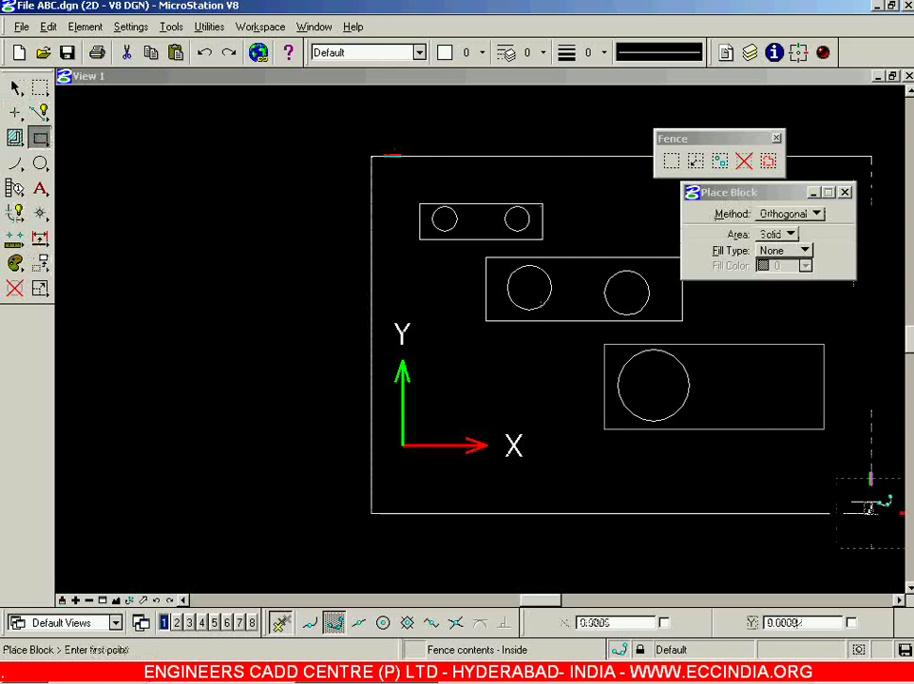
click(668, 162)
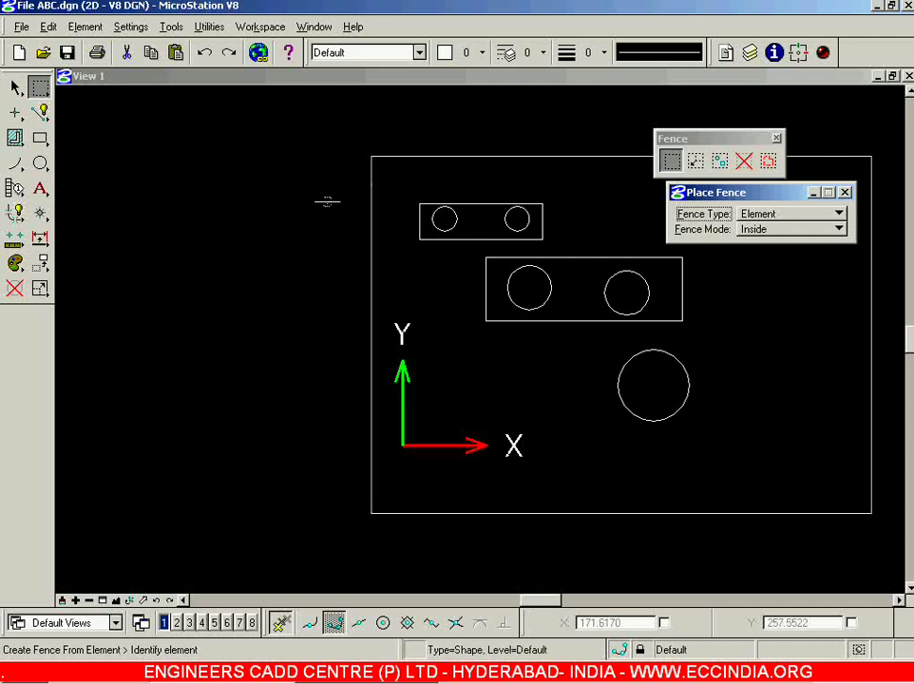
click(304, 206)
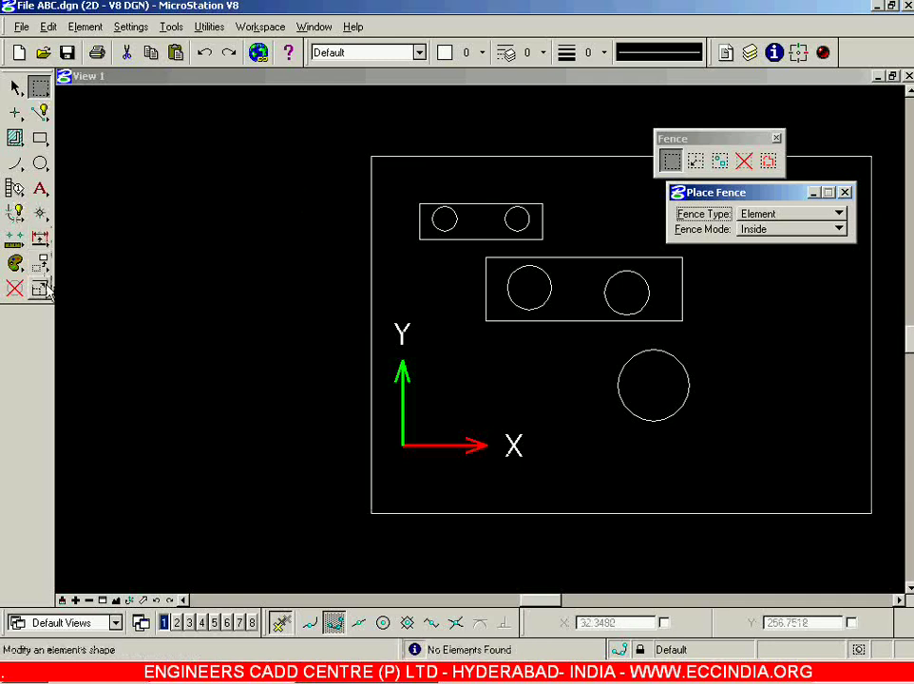
click(41, 270)
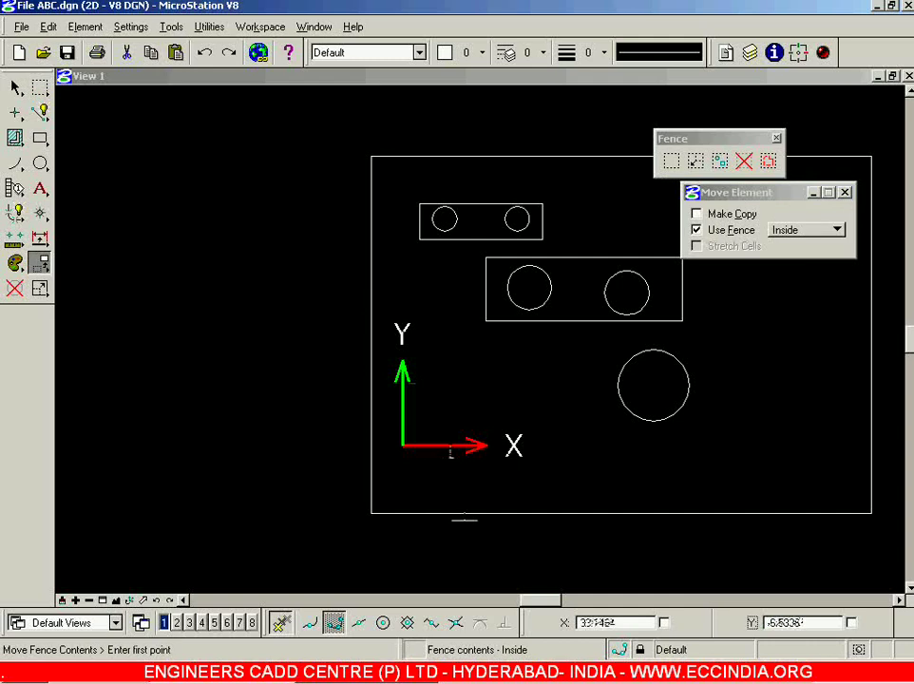
- Trial-move the fenced shapes back and forth to different spots with Use Fence
click(506, 522)
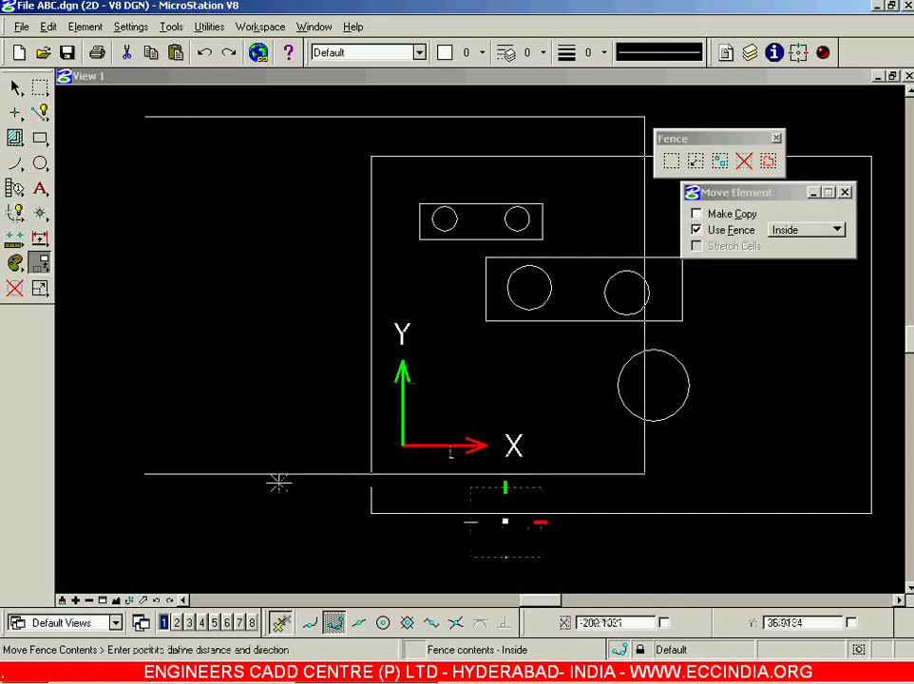
scroll(235, 473, down, 6)
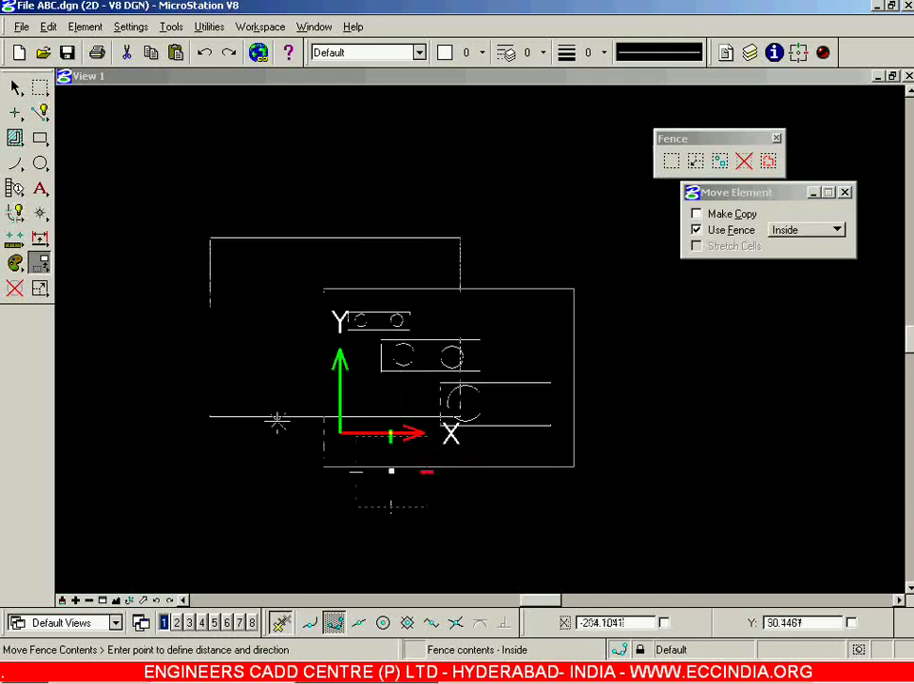
click(323, 314)
click(438, 329)
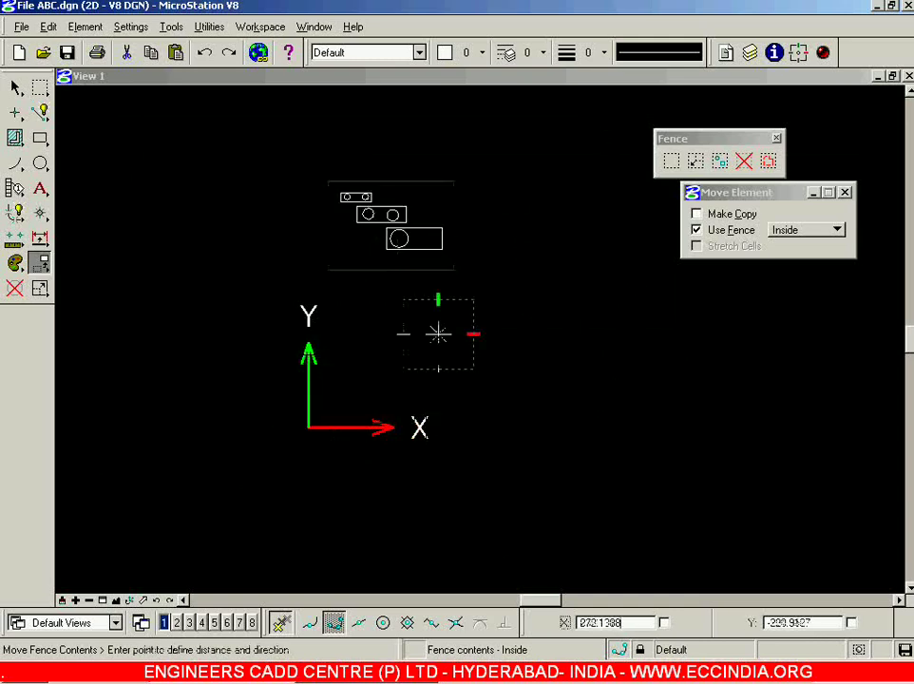
click(677, 471)
click(677, 471)
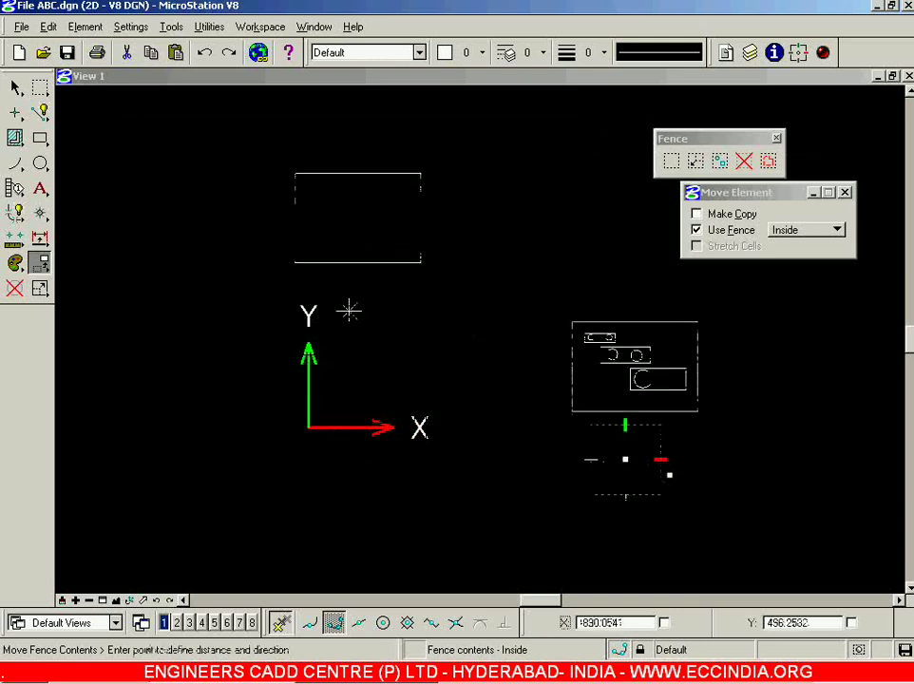
click(355, 310)
click(172, 409)
click(573, 410)
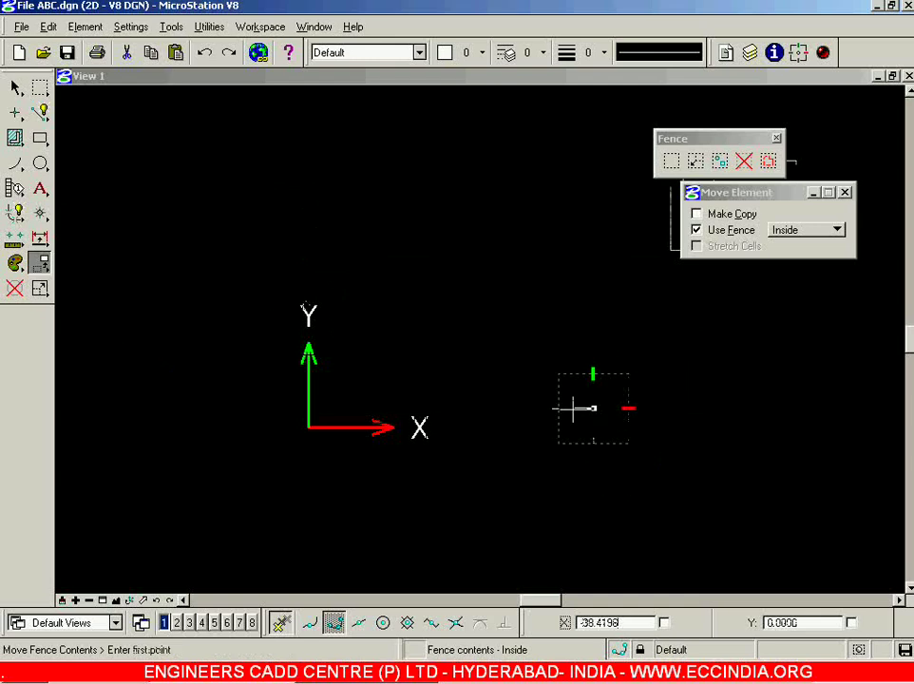
- Move the fence contents from the fence centre up and left of the origin axes, then clear the fence
click(524, 410)
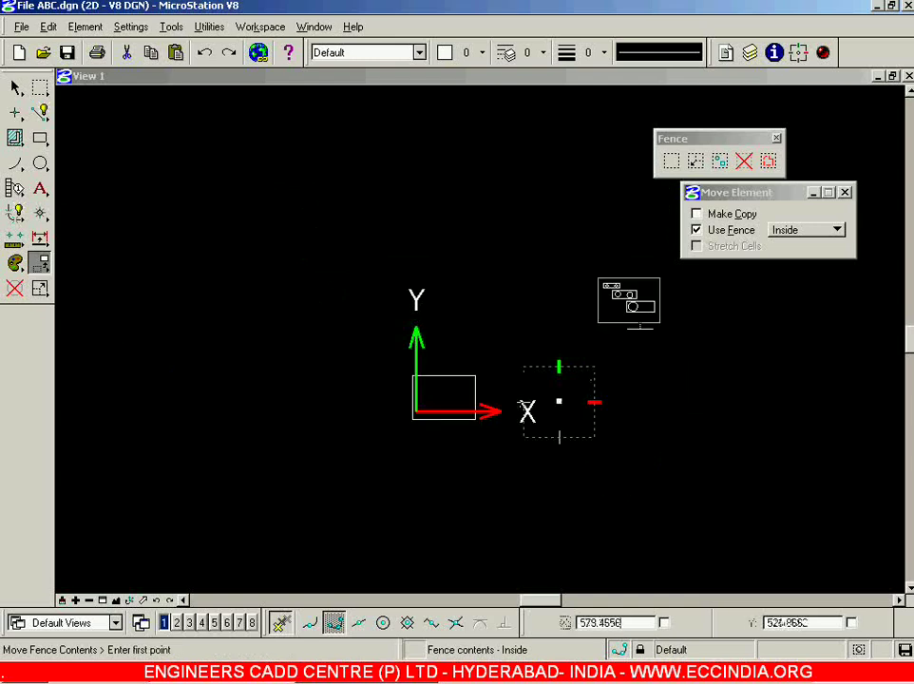
click(559, 401)
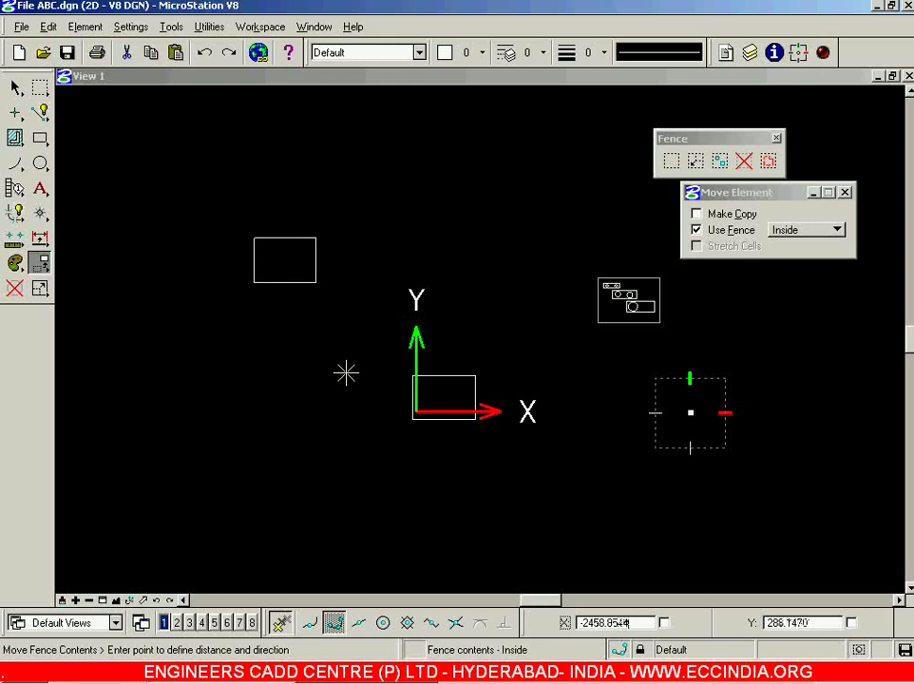
click(361, 340)
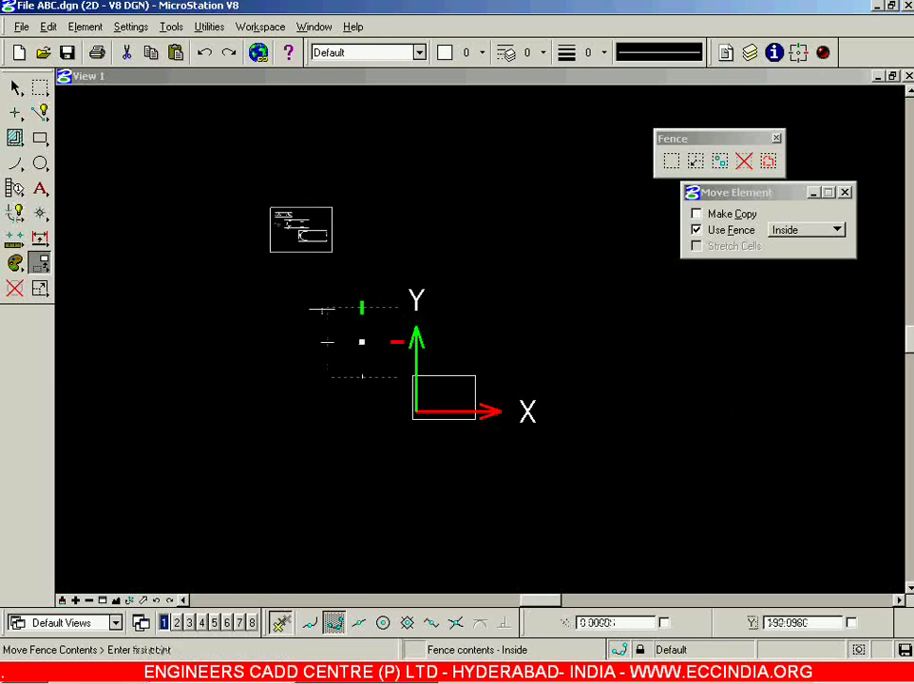
click(16, 88)
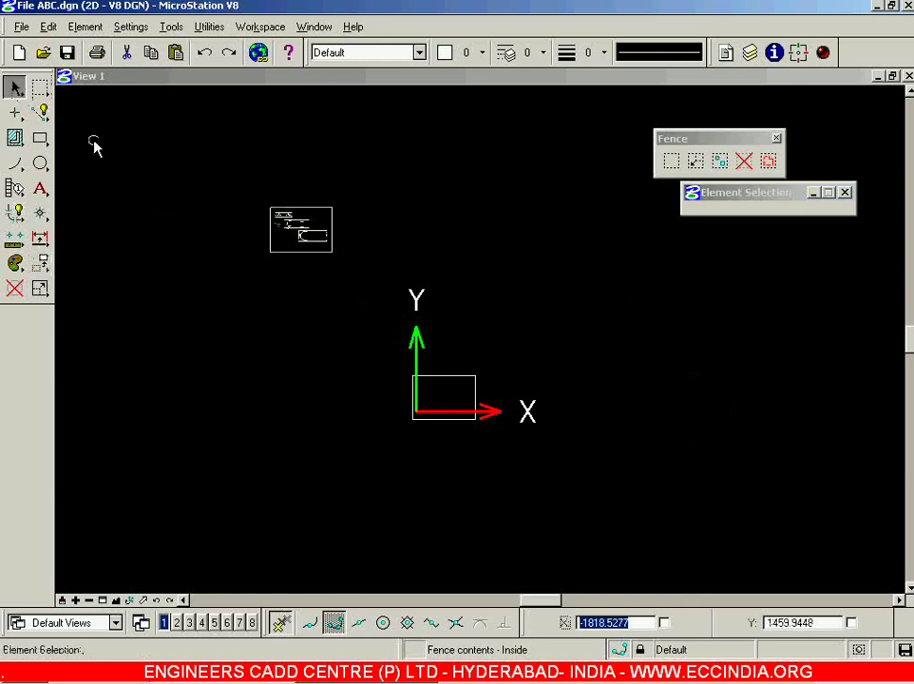
- Zoom in on the three plates and show the Fence Type options in Place Fence
click(370, 259)
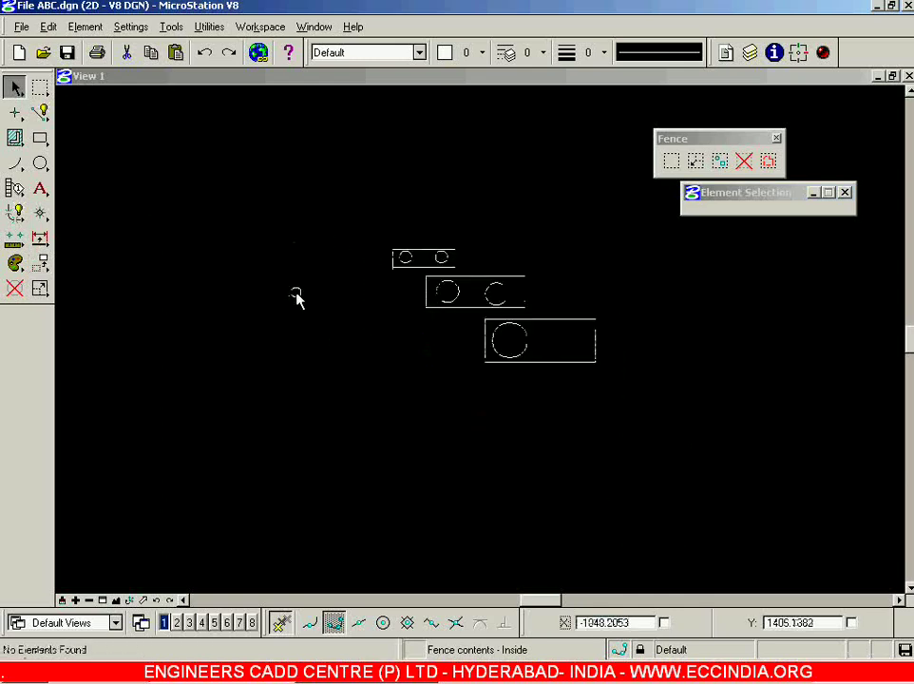
scroll(420, 277, down, 3)
scroll(442, 310, up, 3)
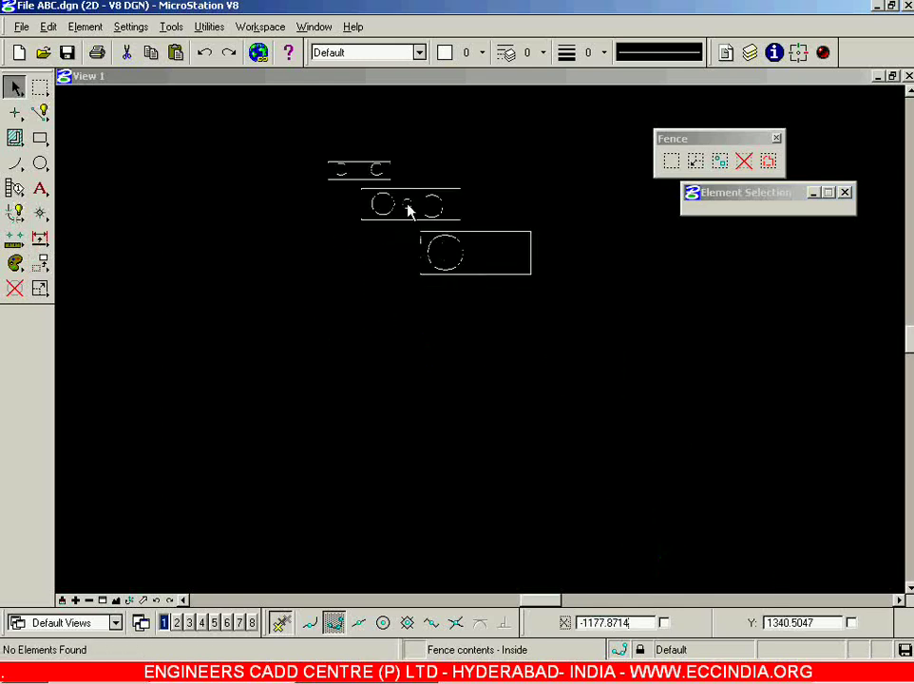
scroll(378, 154, up, 2)
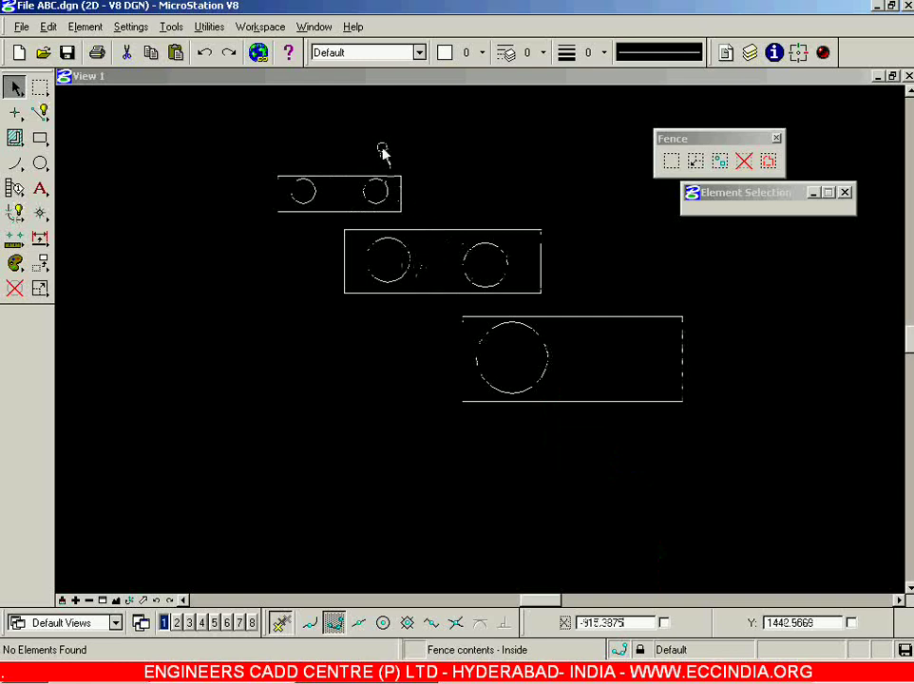
click(673, 163)
click(793, 214)
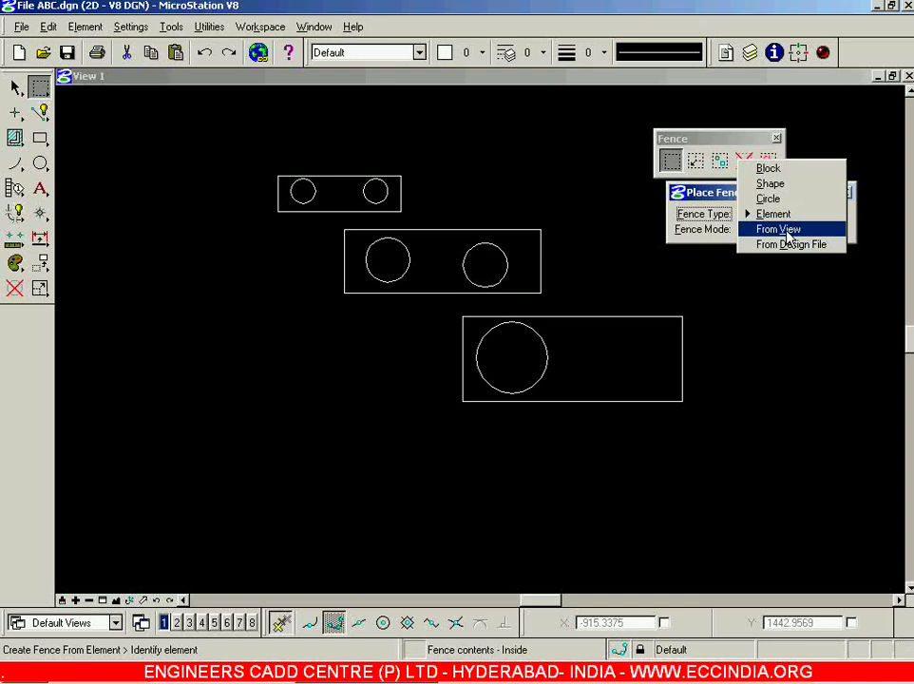
- Set Fence Type to From View, place the fence in View 1, and zoom out to see it
click(785, 230)
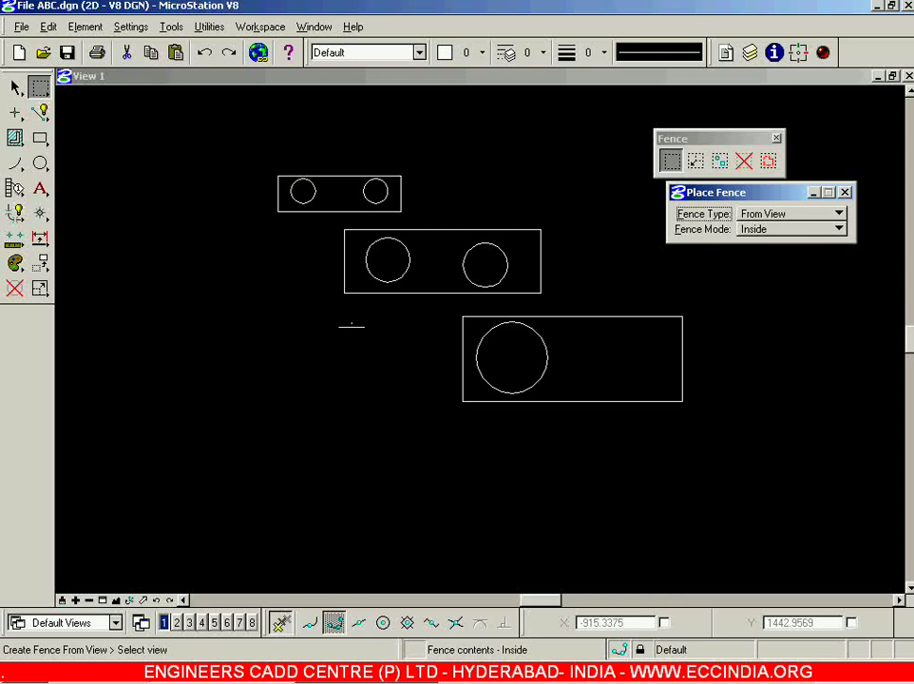
click(399, 445)
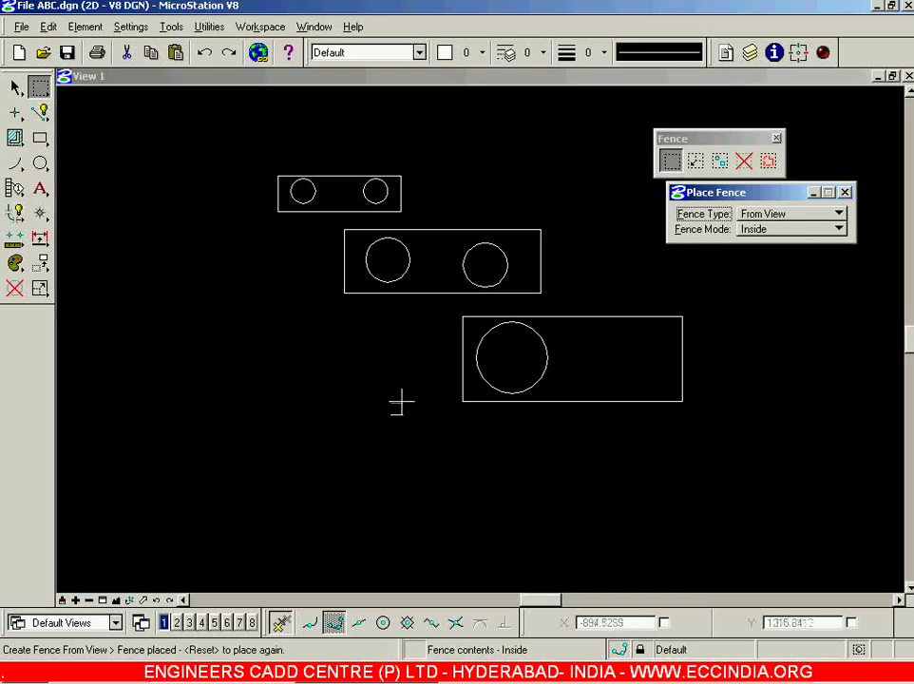
scroll(400, 404, down, 3)
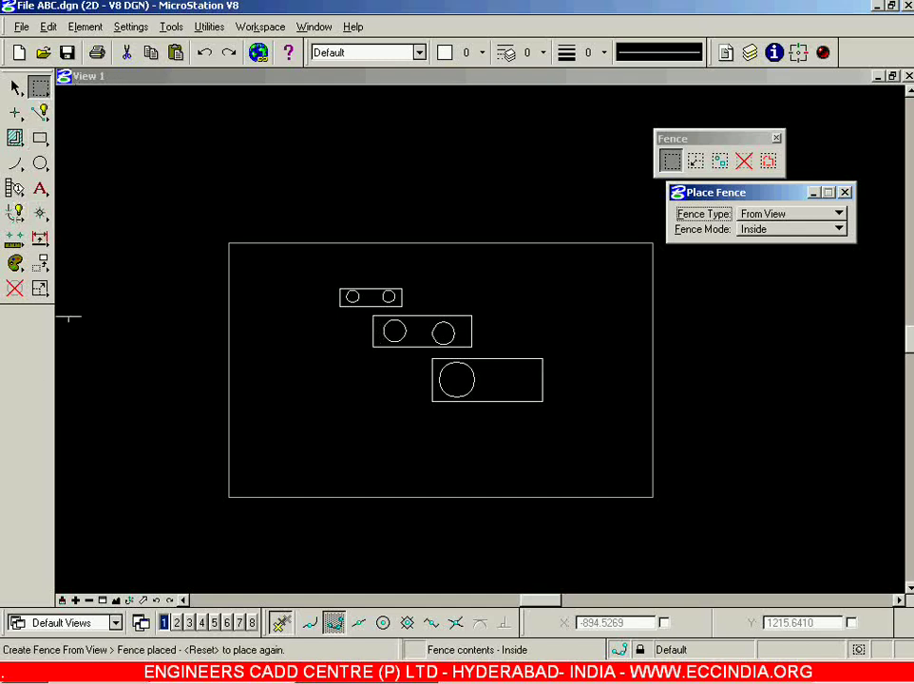
scroll(294, 360, up, 3)
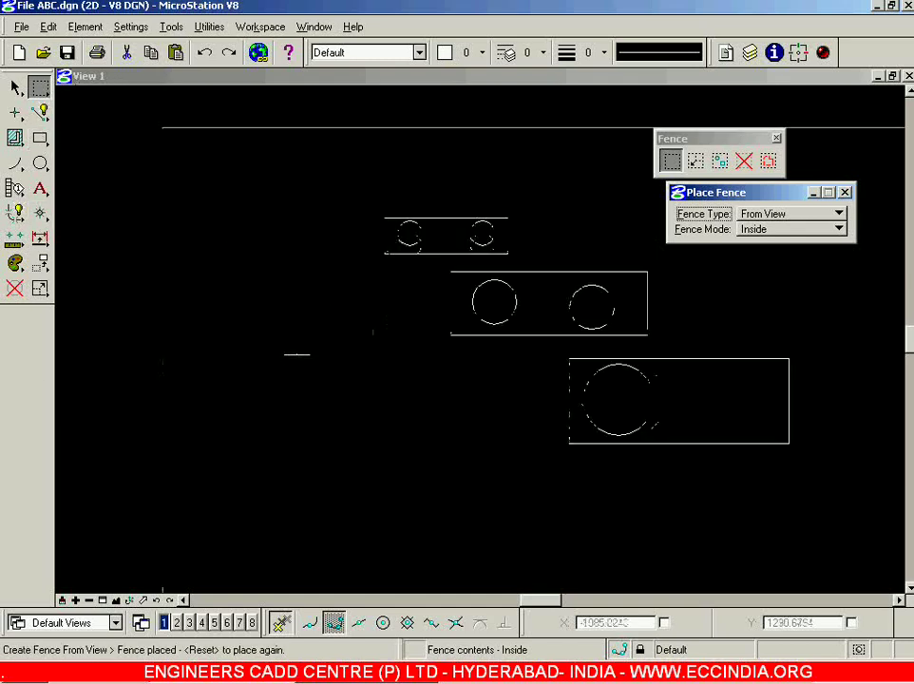
scroll(297, 355, down, 3)
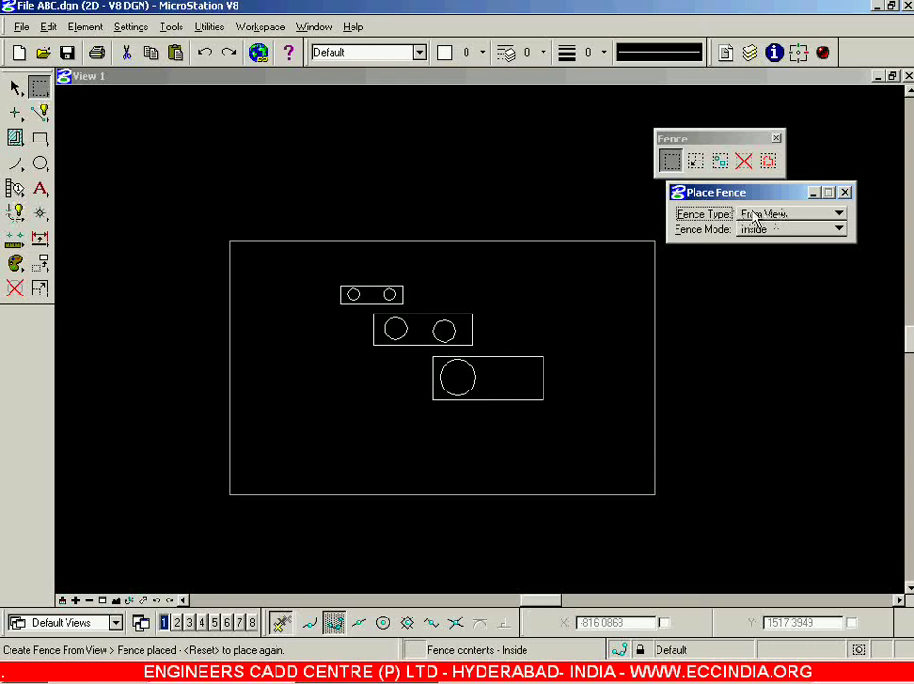
- Clear the fence, place a small circle just right of the lowest plate, and fit the view
click(14, 88)
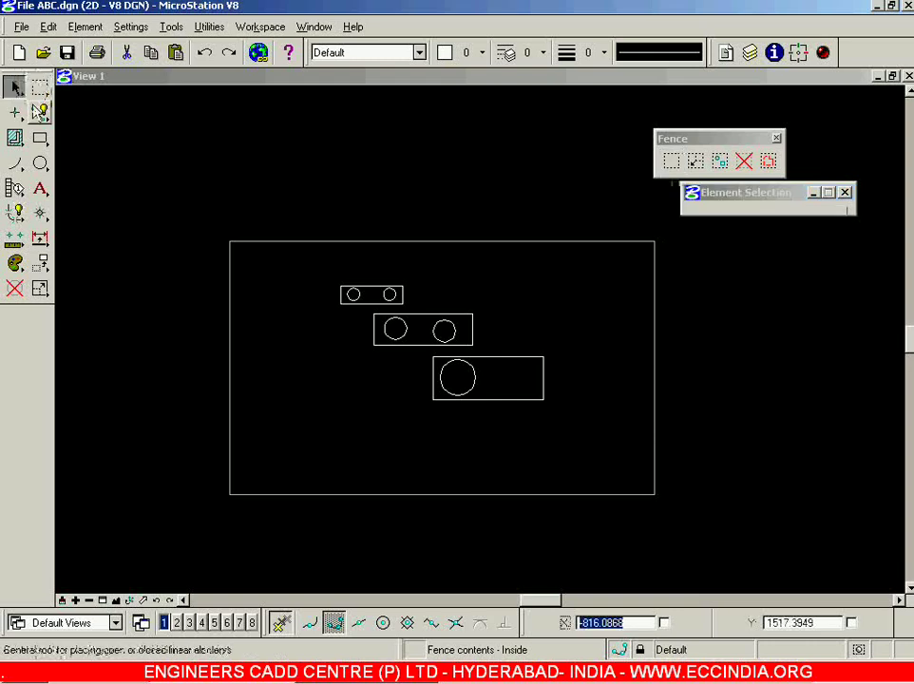
click(271, 236)
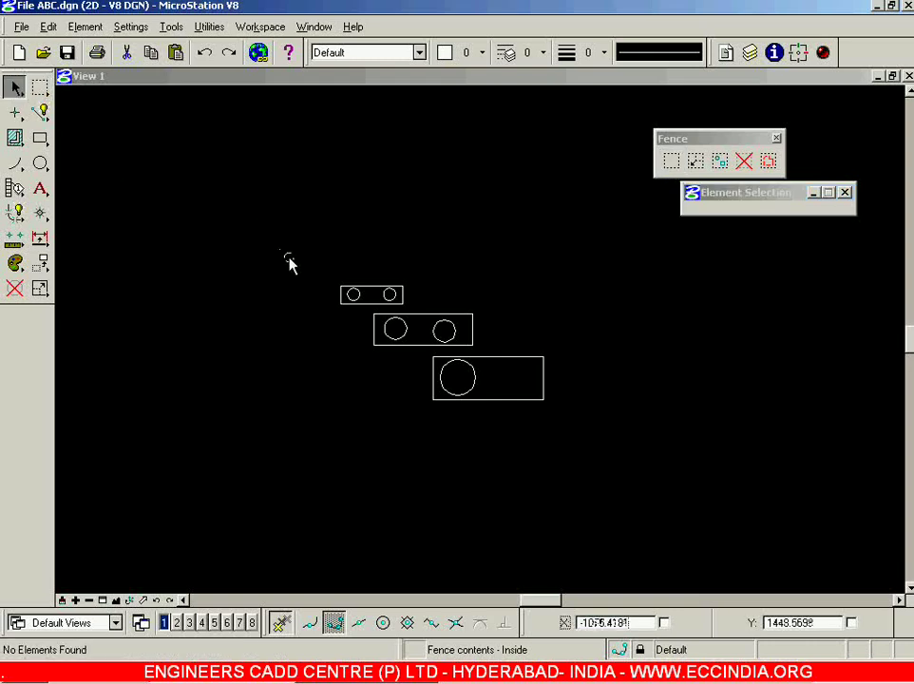
click(40, 165)
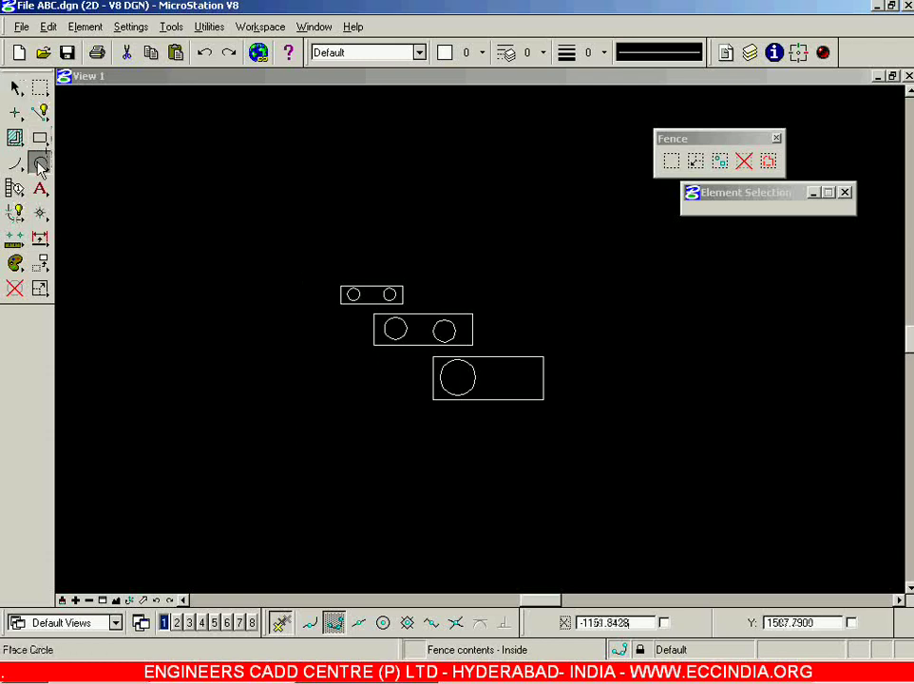
click(619, 386)
click(622, 414)
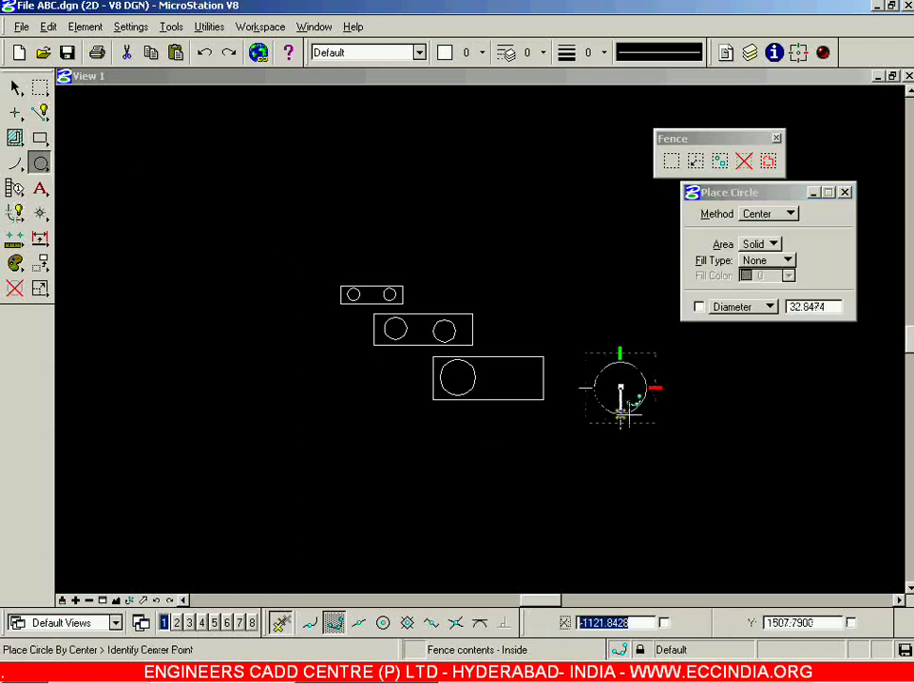
click(116, 601)
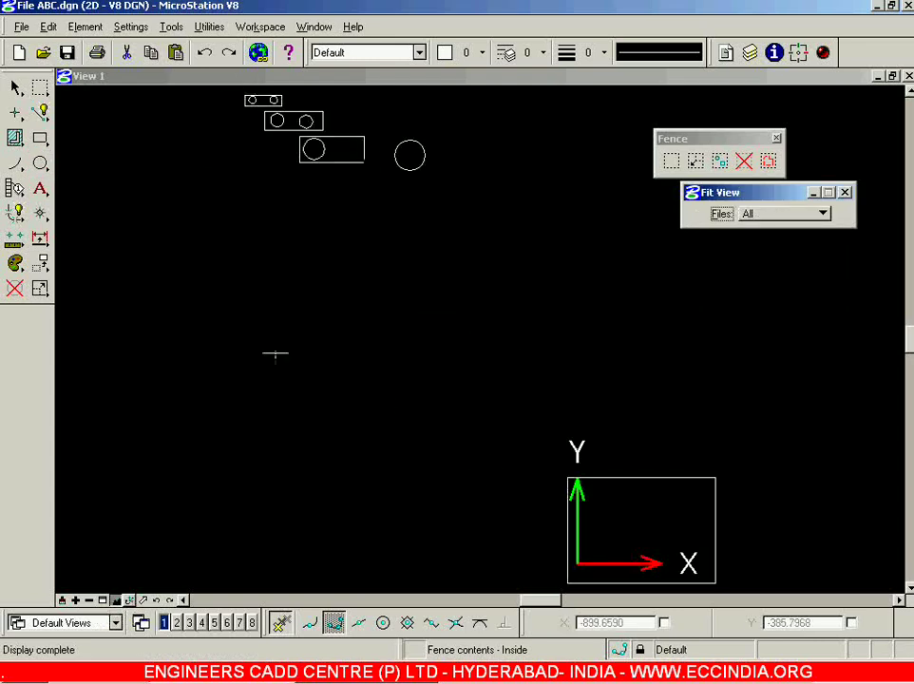
click(15, 88)
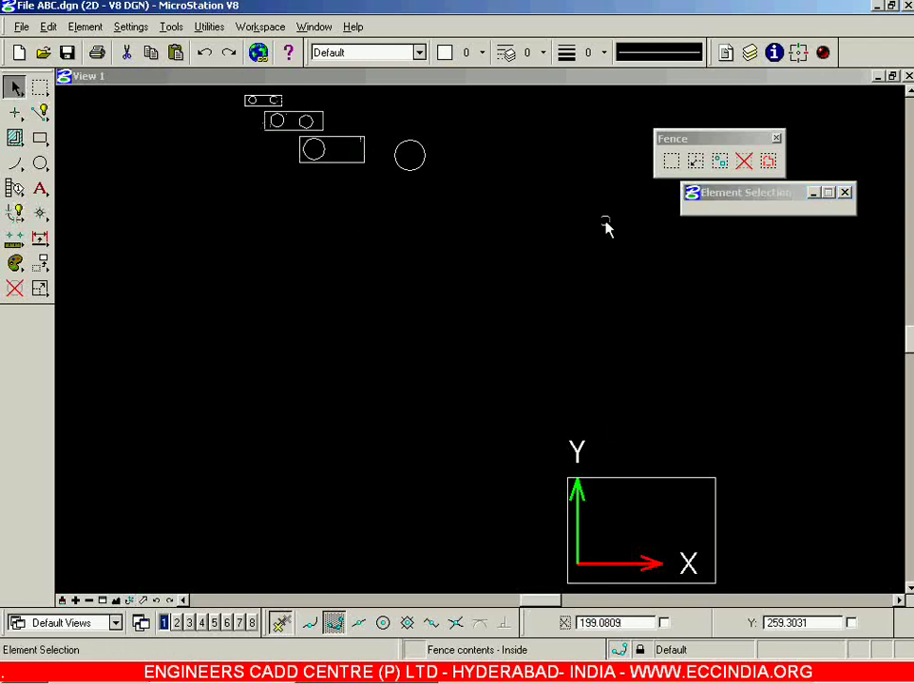
- Place a From View fence in View 1 around the plates and new circle, then zoom out
click(669, 161)
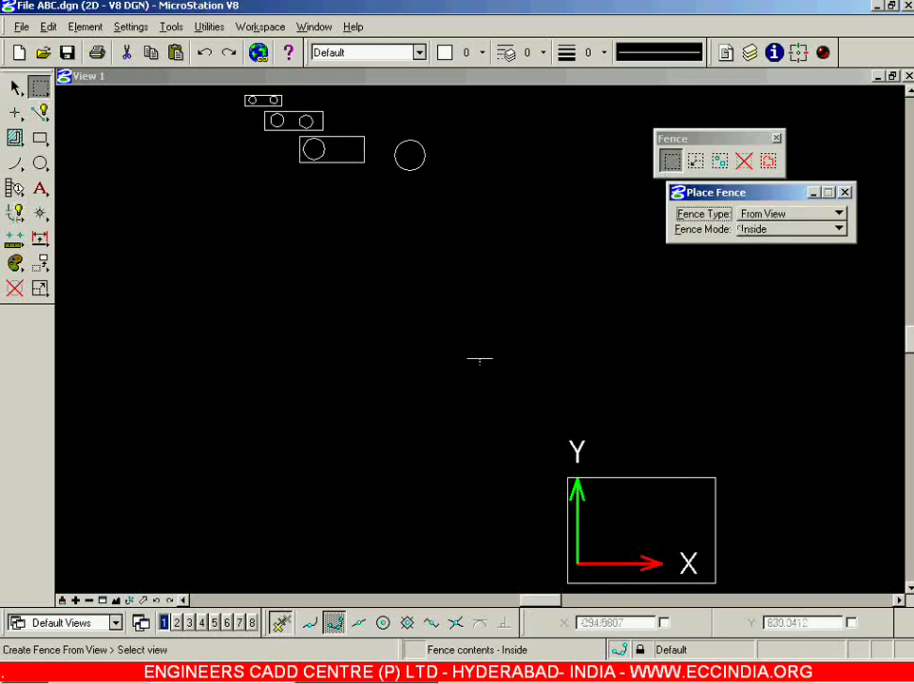
click(480, 358)
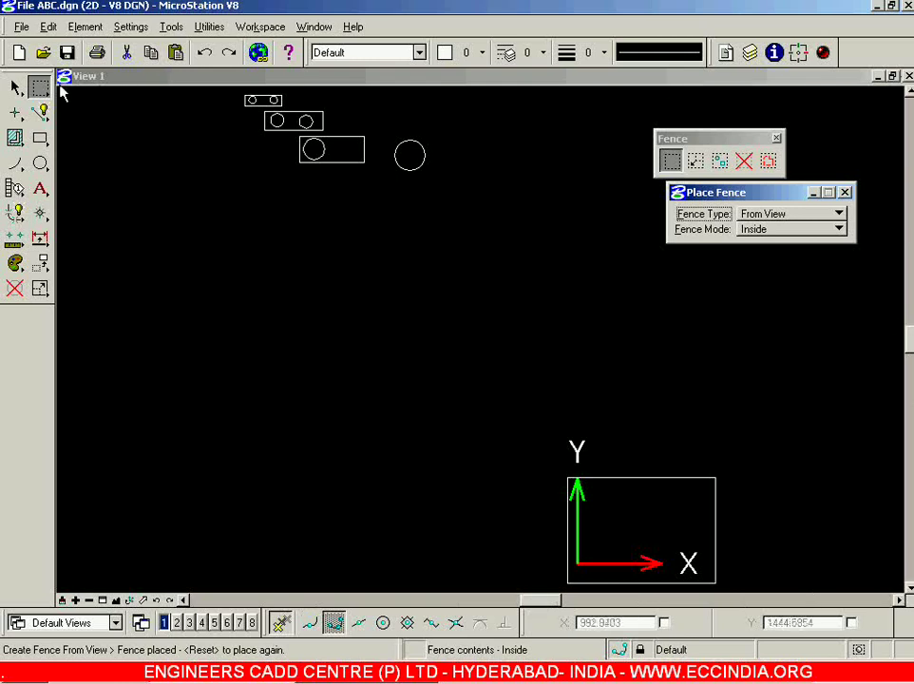
scroll(473, 280, down, 2)
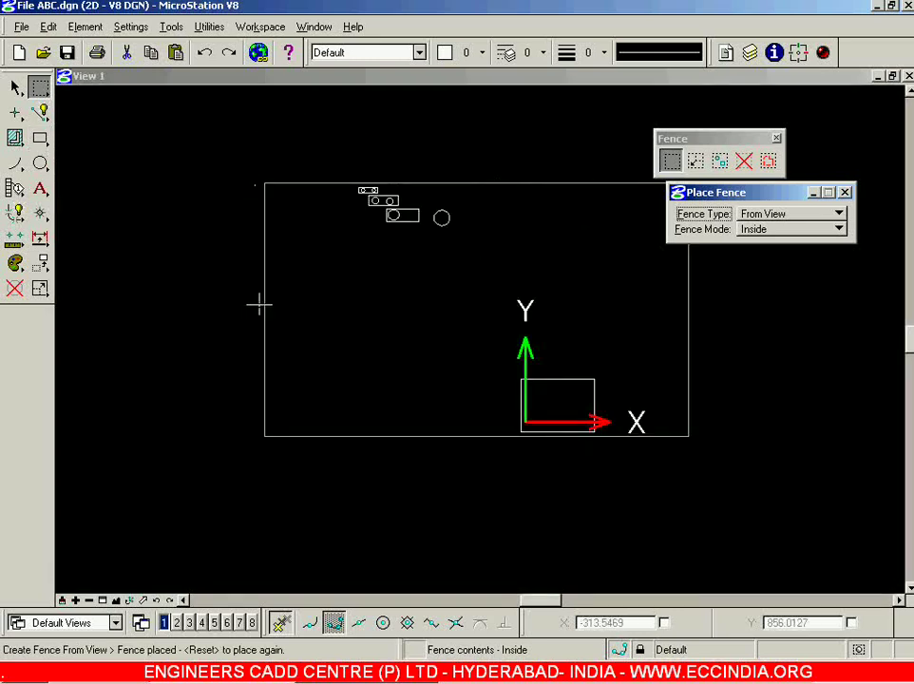
- Move the fenced plates, circle and rectangle slightly with Use Fence, then discard that fence
click(40, 263)
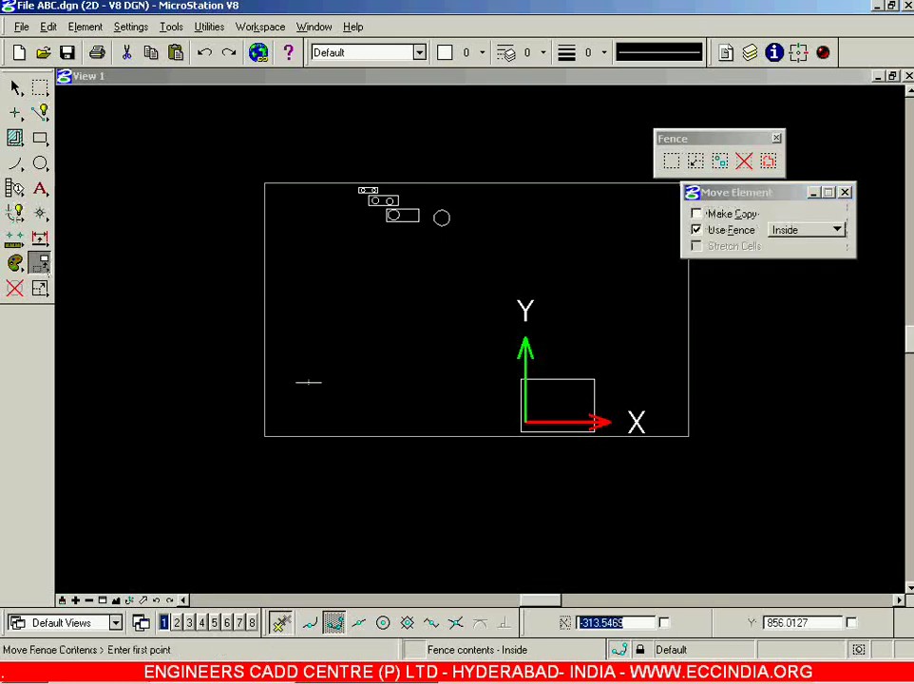
click(531, 487)
scroll(531, 487, down, 3)
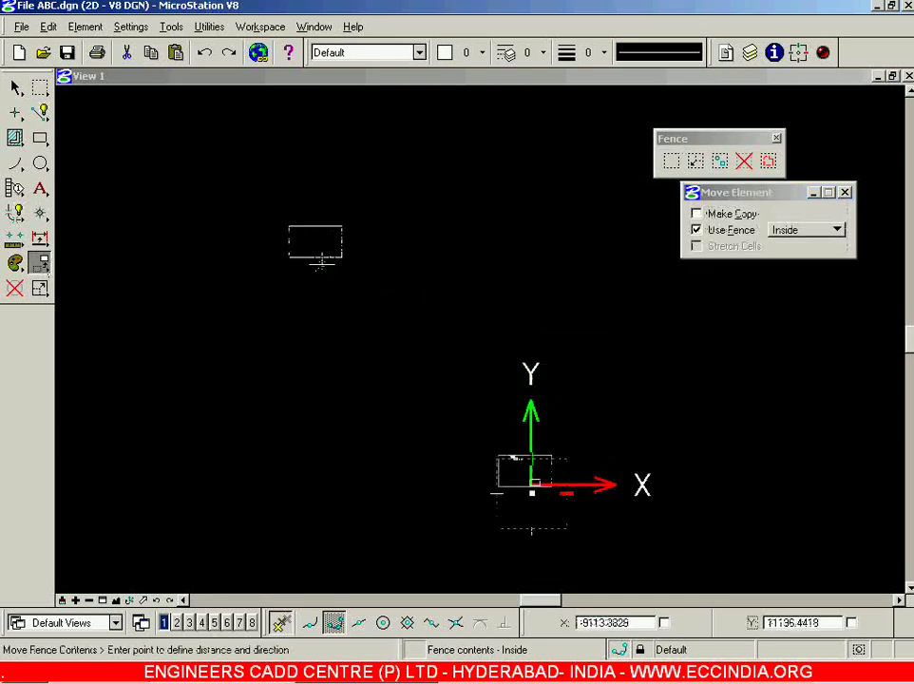
click(322, 263)
scroll(282, 222, up, 3)
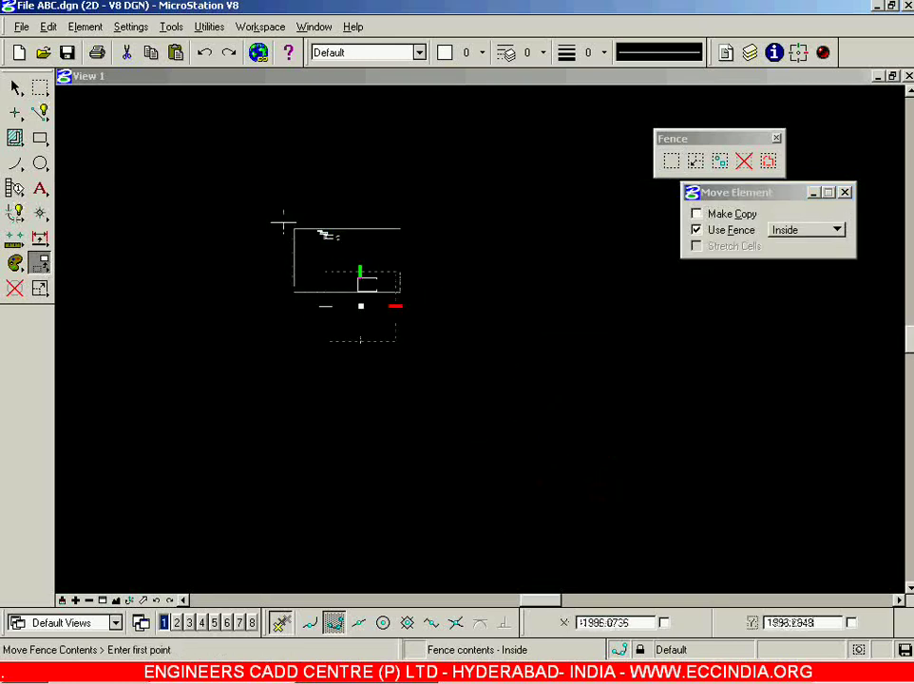
scroll(282, 222, up, 3)
scroll(414, 281, down, 2)
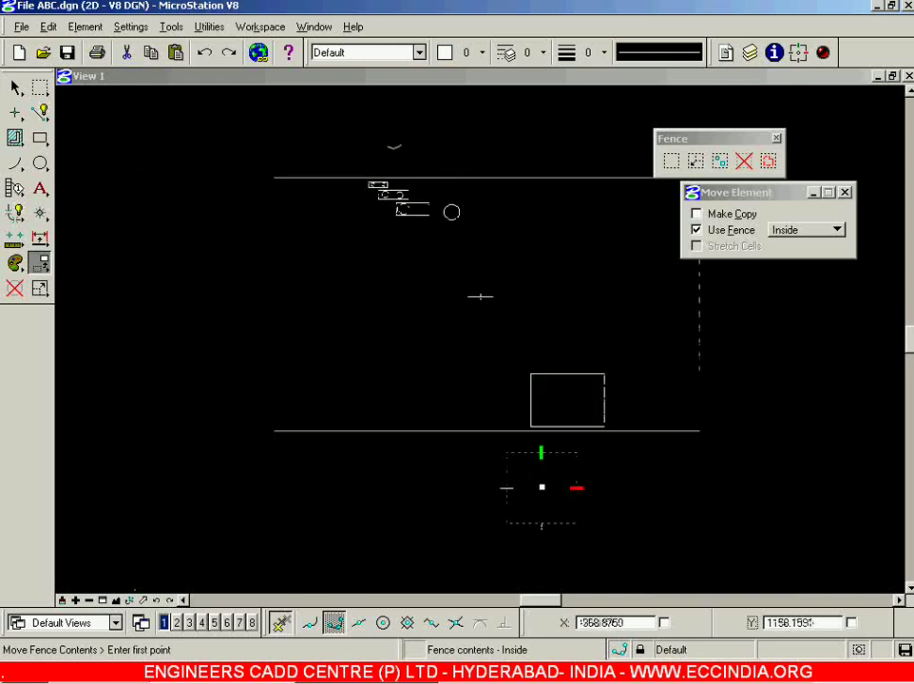
click(844, 191)
click(671, 160)
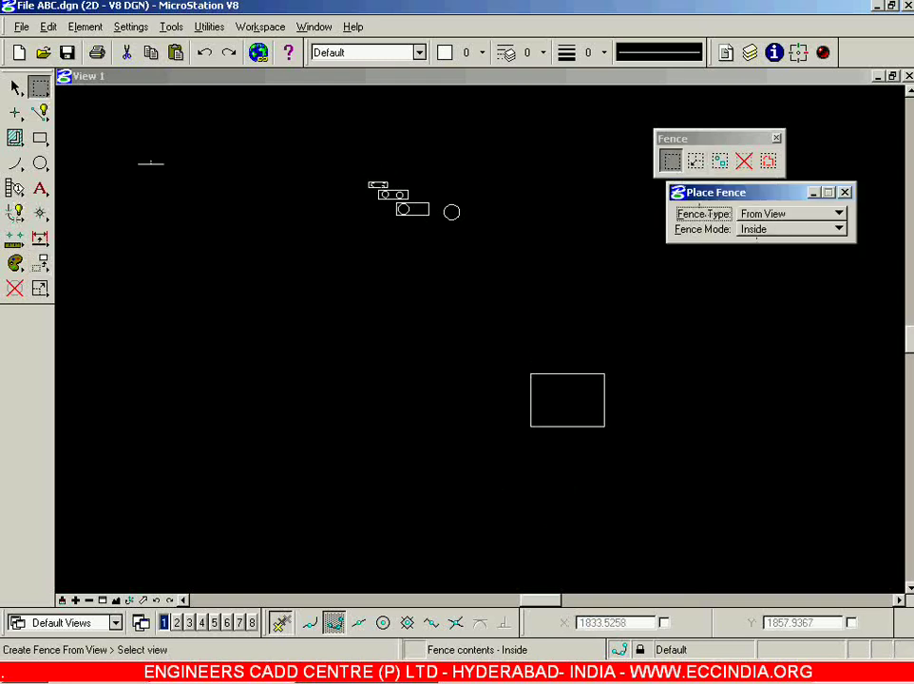
- Window-zoom in closely on the three plates
click(103, 600)
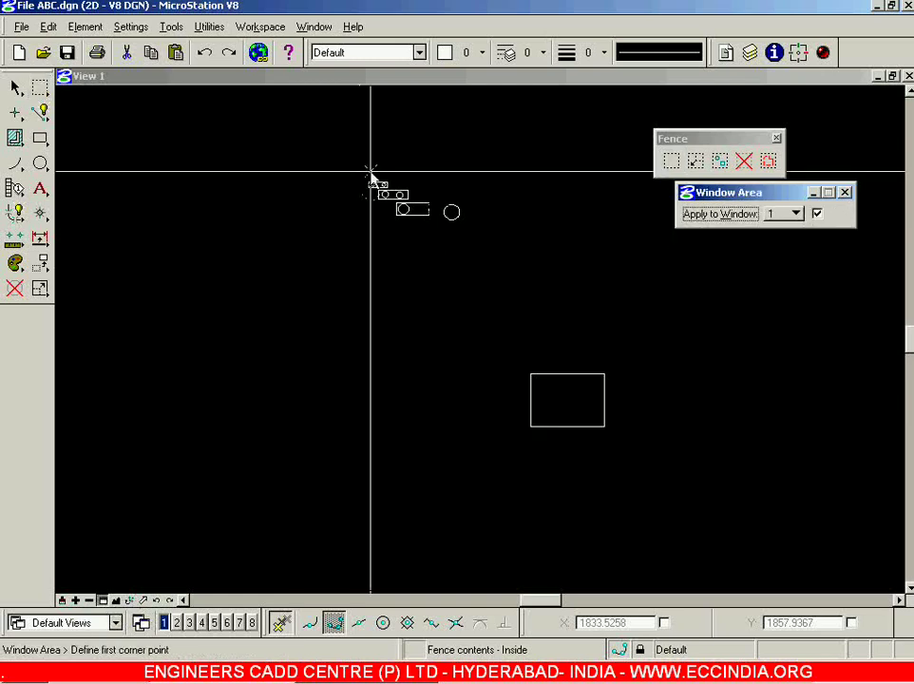
click(325, 161)
click(399, 232)
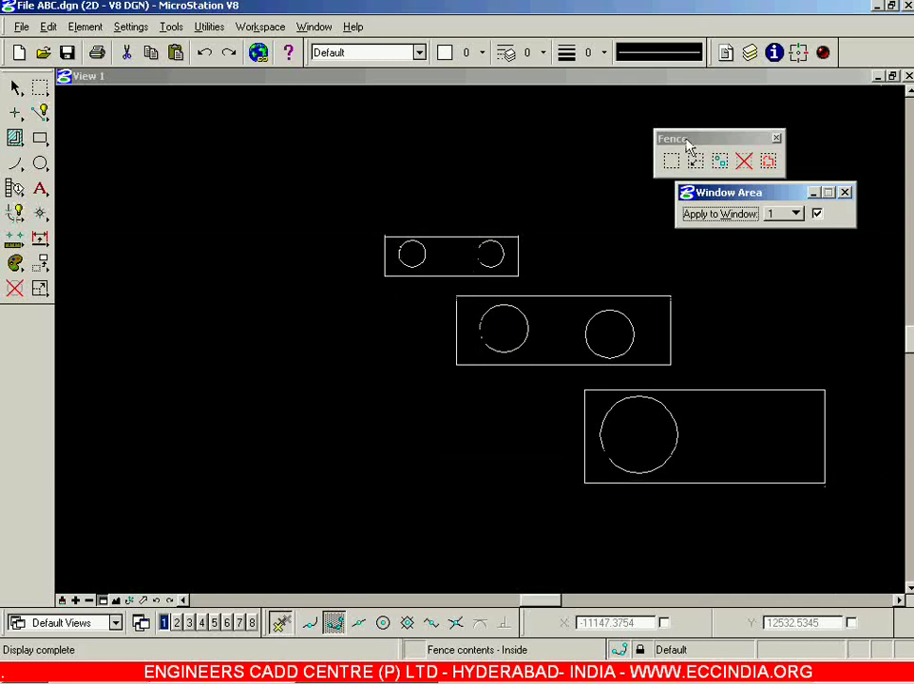
- Place a From View fence matching the zoomed view around the plates
click(671, 160)
click(819, 214)
click(818, 215)
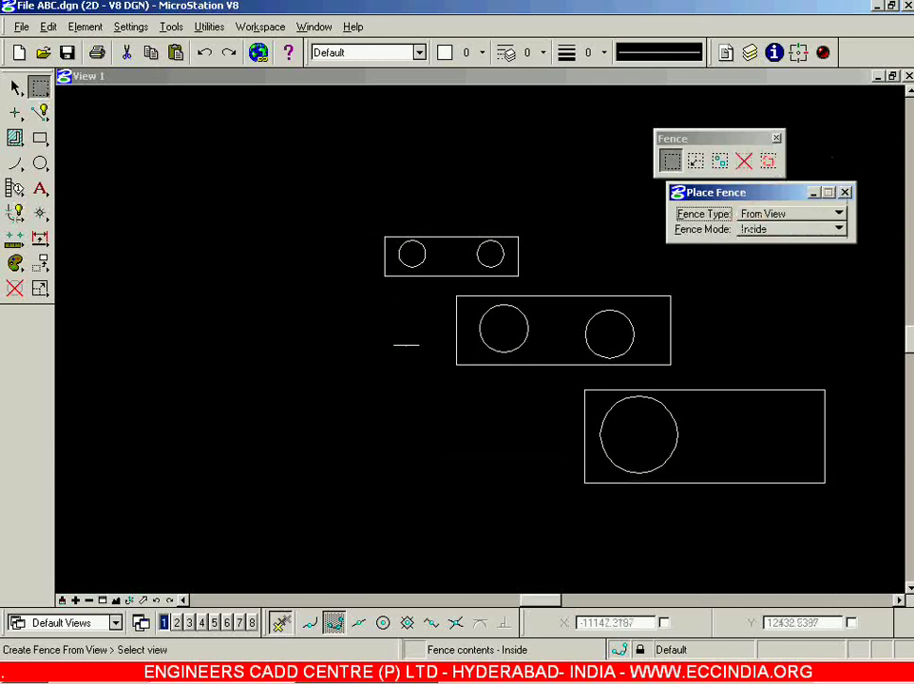
click(405, 345)
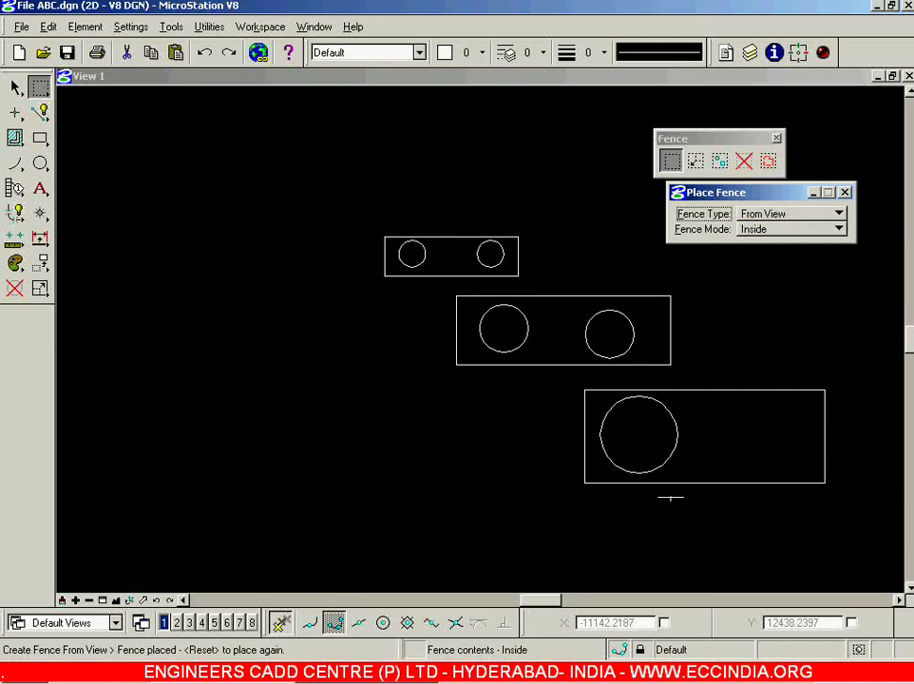
- Move the fenced plates to a new spot with Move Element, then undo the move
scroll(670, 497, down, 2)
click(40, 263)
click(433, 452)
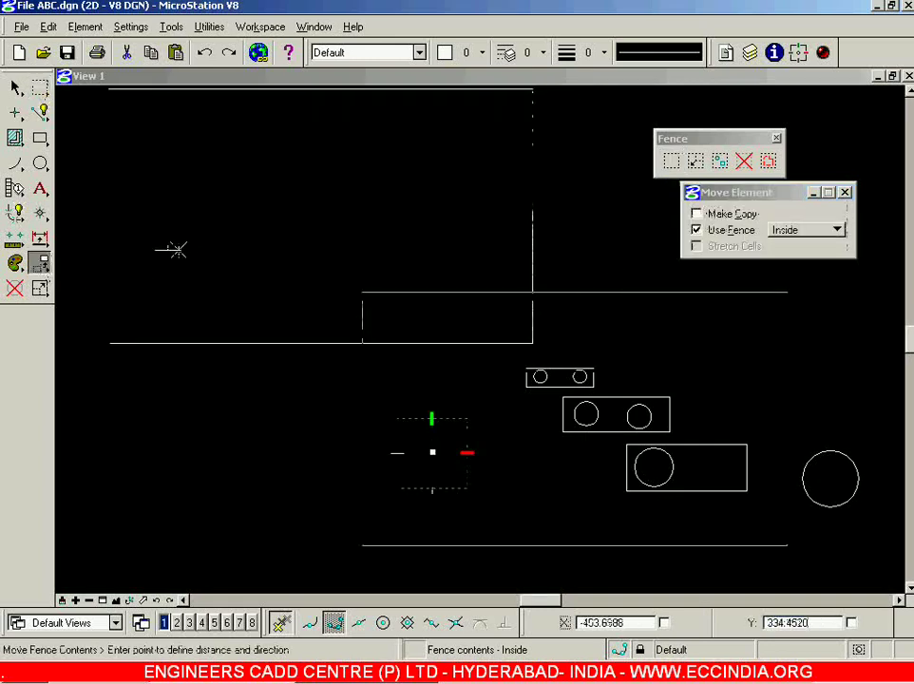
click(169, 248)
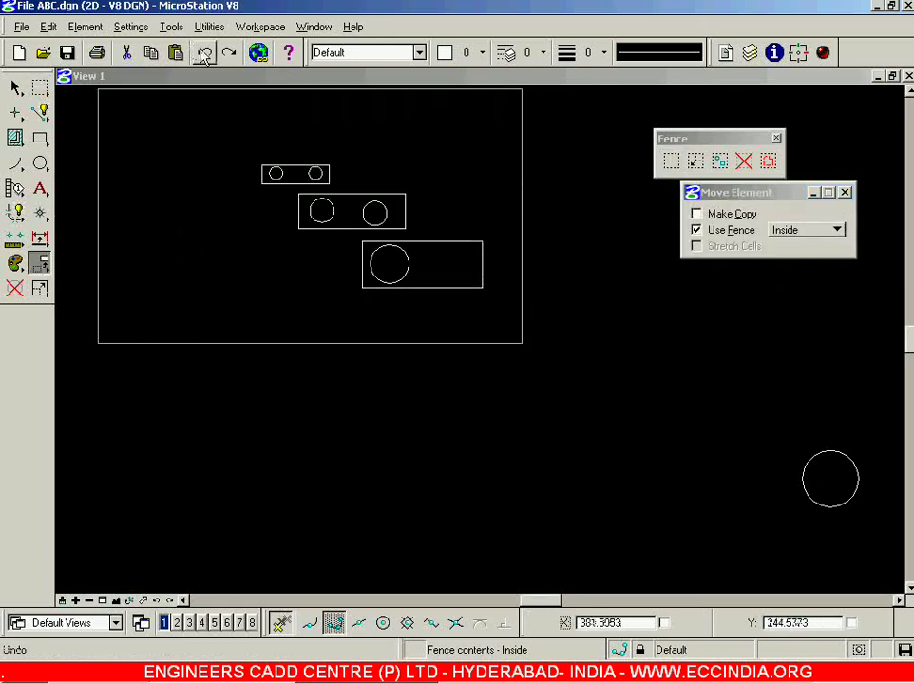
click(203, 53)
- Return to Element Selection and clear the fence by clicking empty space
click(15, 86)
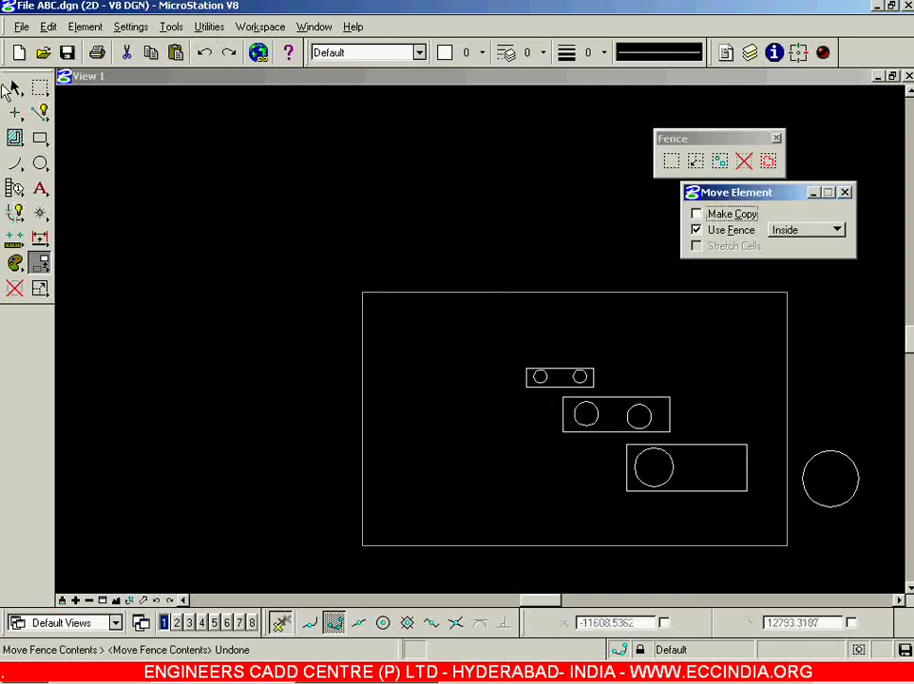
click(803, 306)
scroll(800, 306, down, 1)
scroll(853, 452, up, 1)
scroll(817, 439, up, 1)
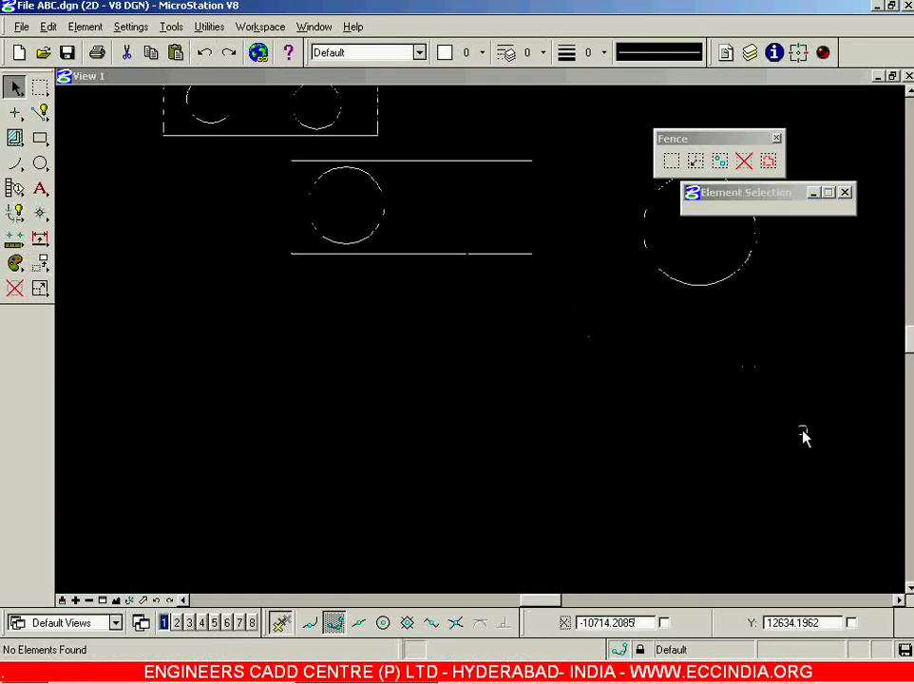
scroll(798, 429, down, 2)
click(672, 163)
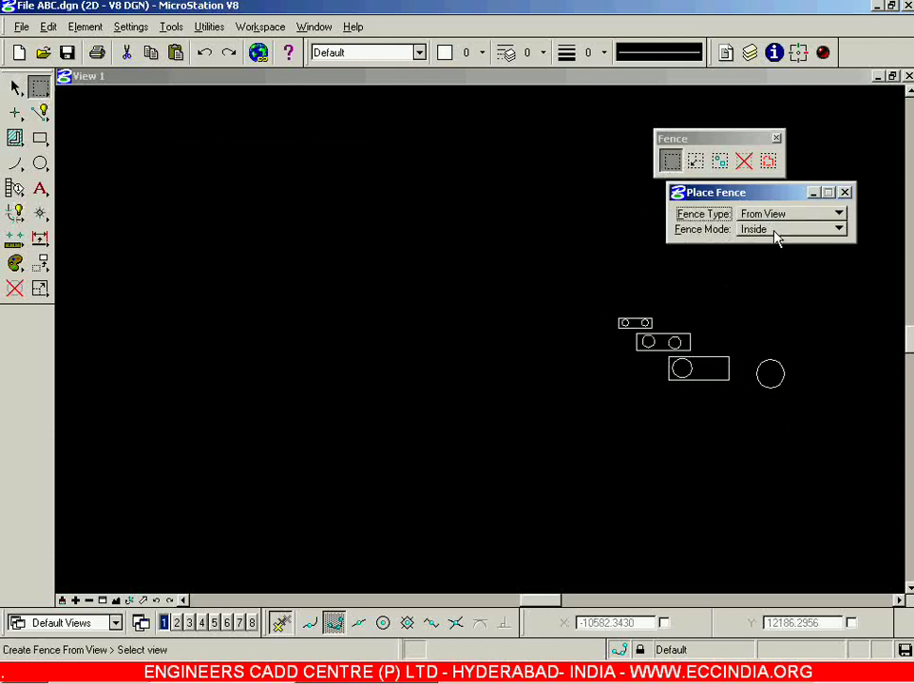
- Set the fence type to From Design File and fence the design's full extent
click(798, 213)
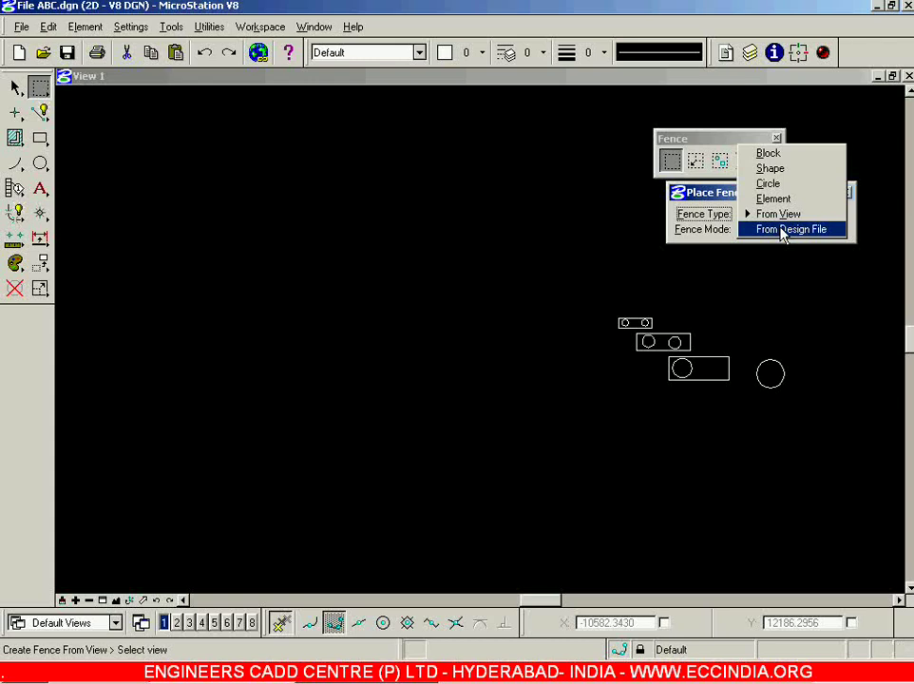
click(781, 230)
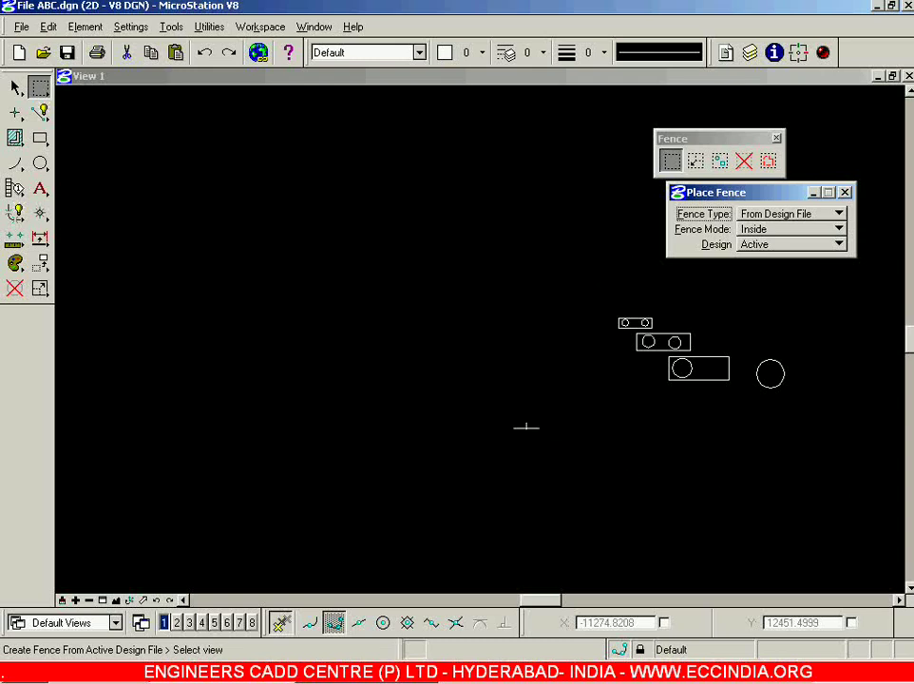
click(571, 402)
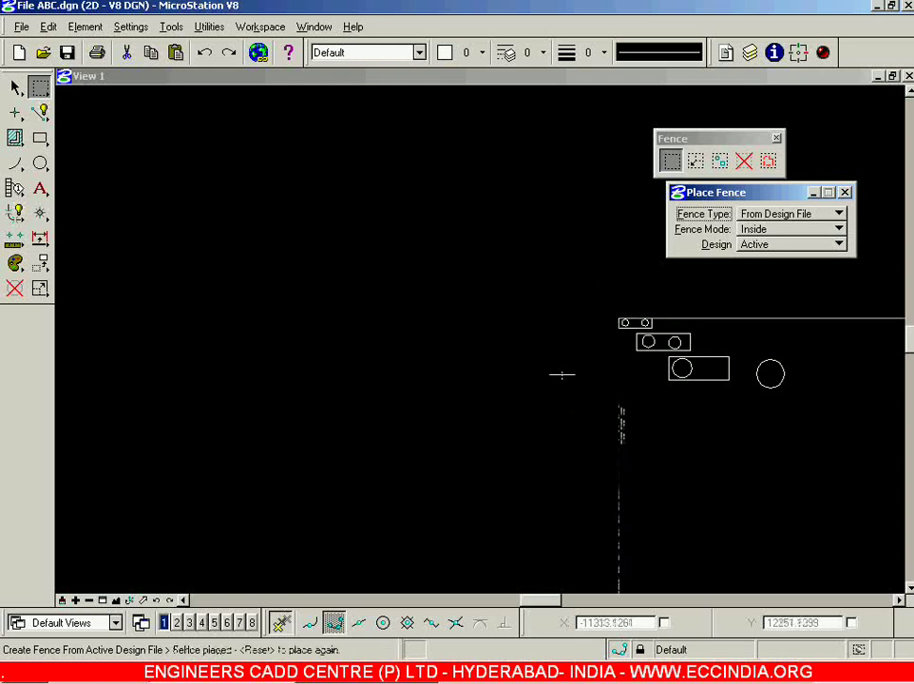
right_click(323, 234)
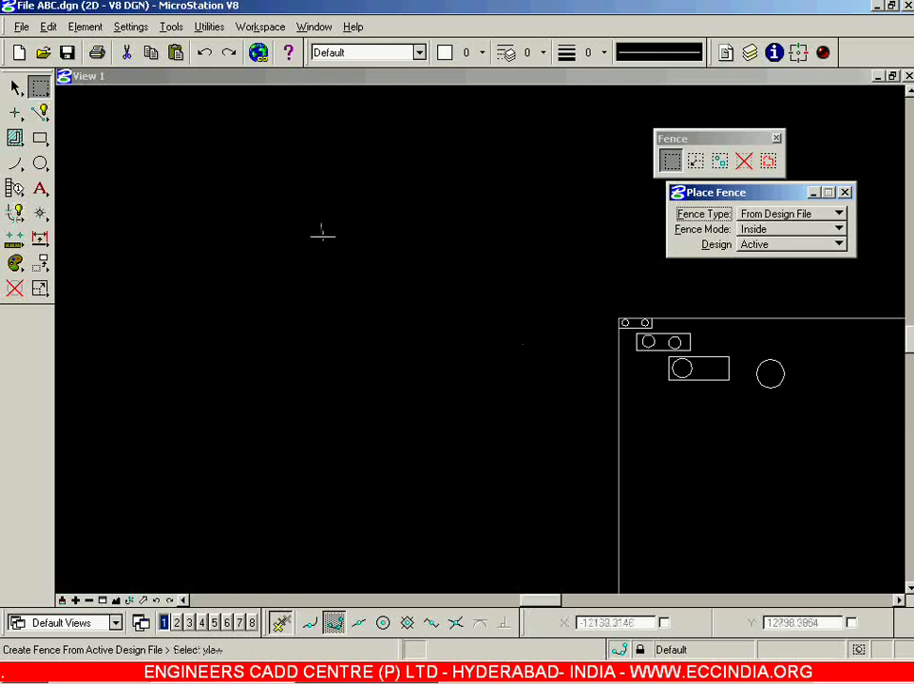
- Clear the fence, then select and delete the stray small rectangle
click(15, 86)
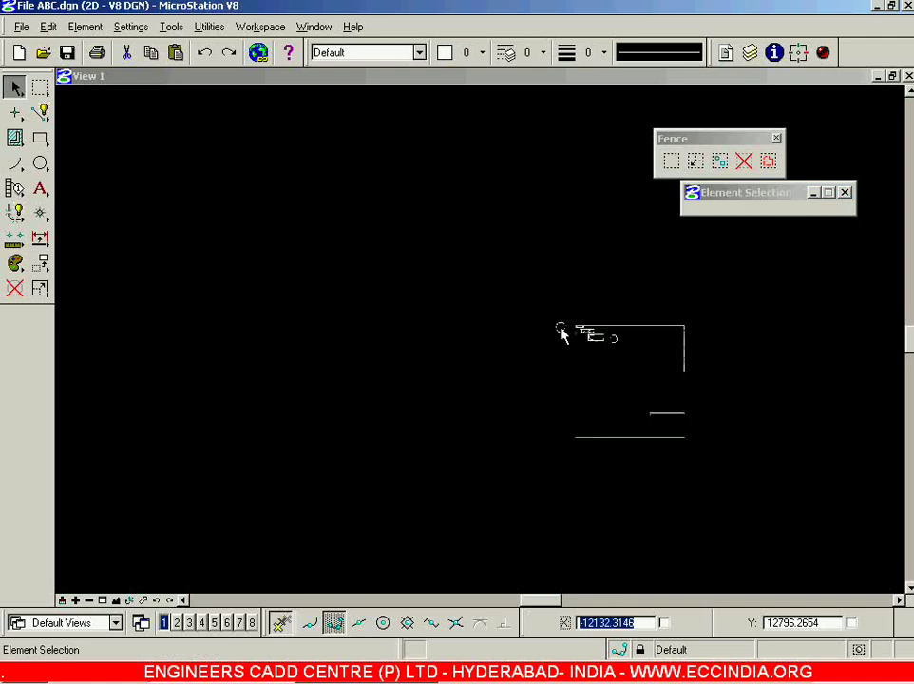
scroll(679, 400, up, 3)
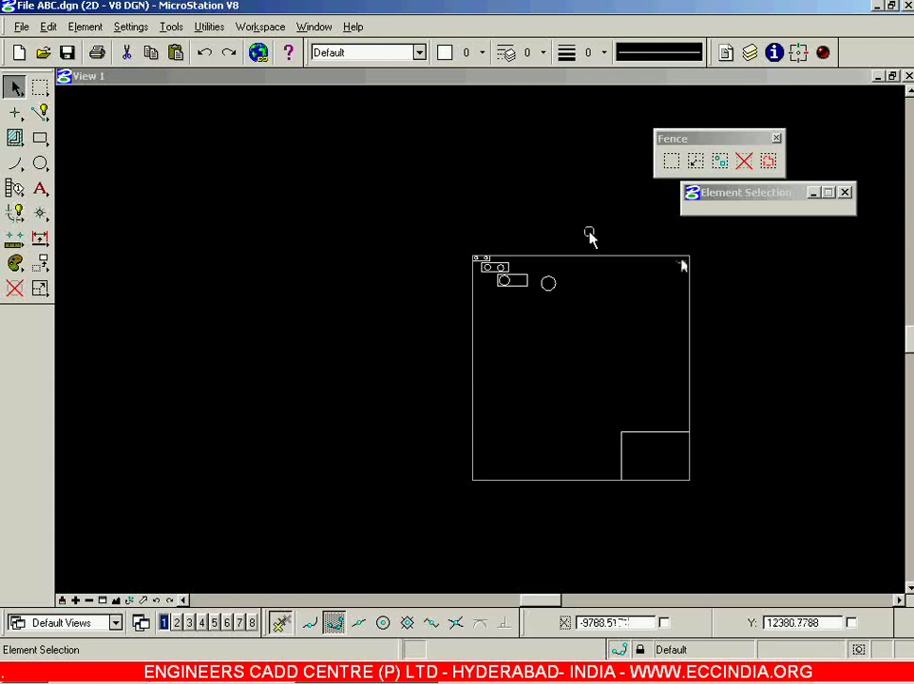
click(468, 375)
key(Delete)
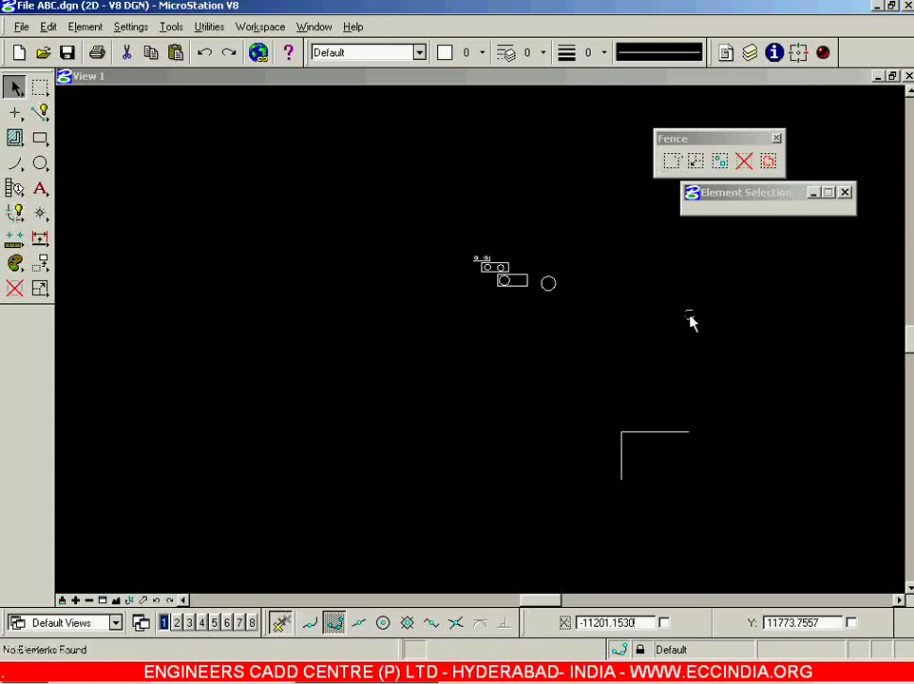
click(574, 514)
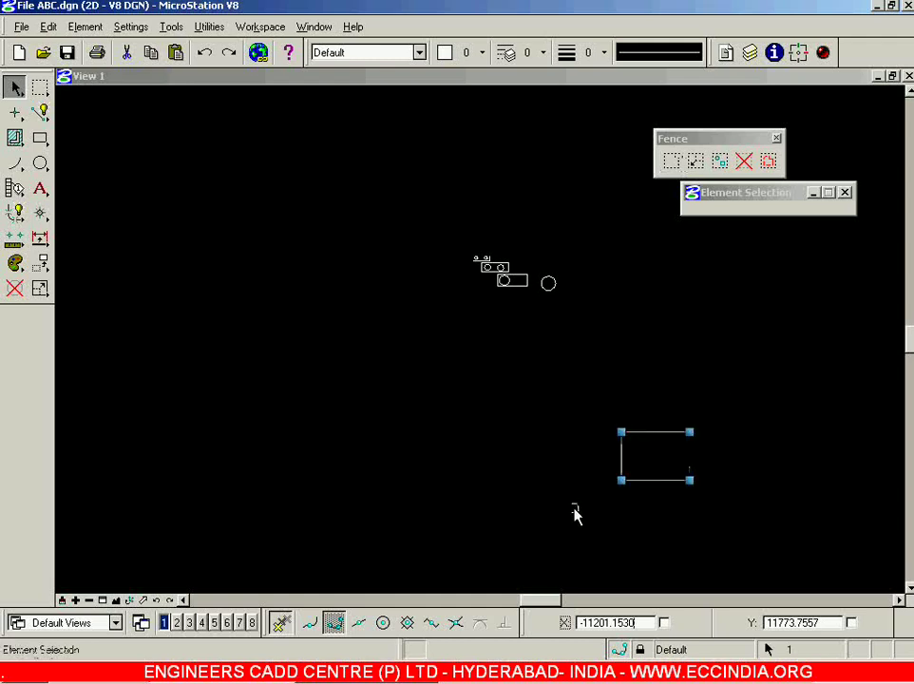
key(Delete)
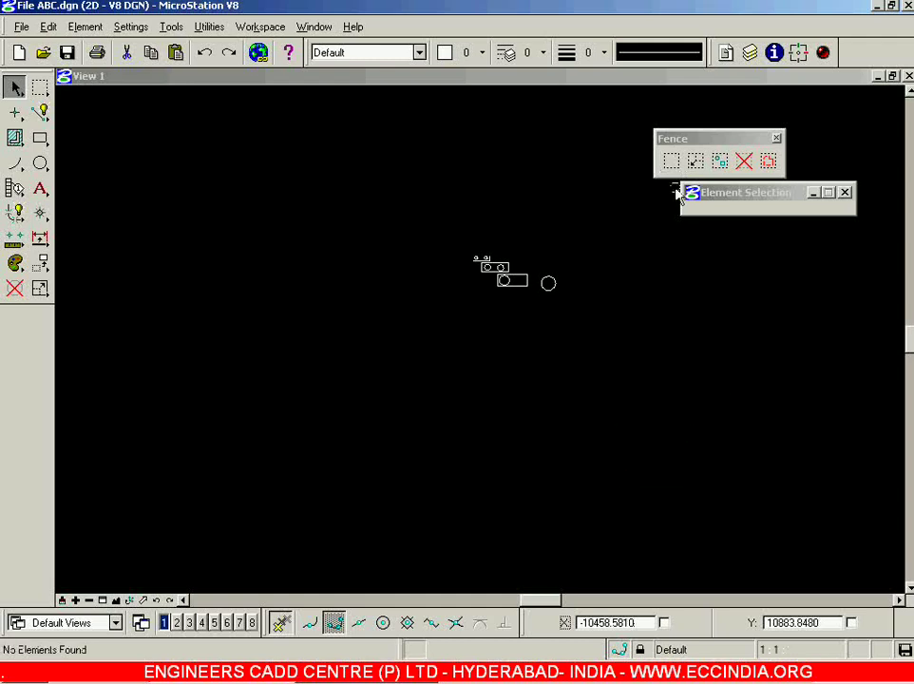
click(671, 163)
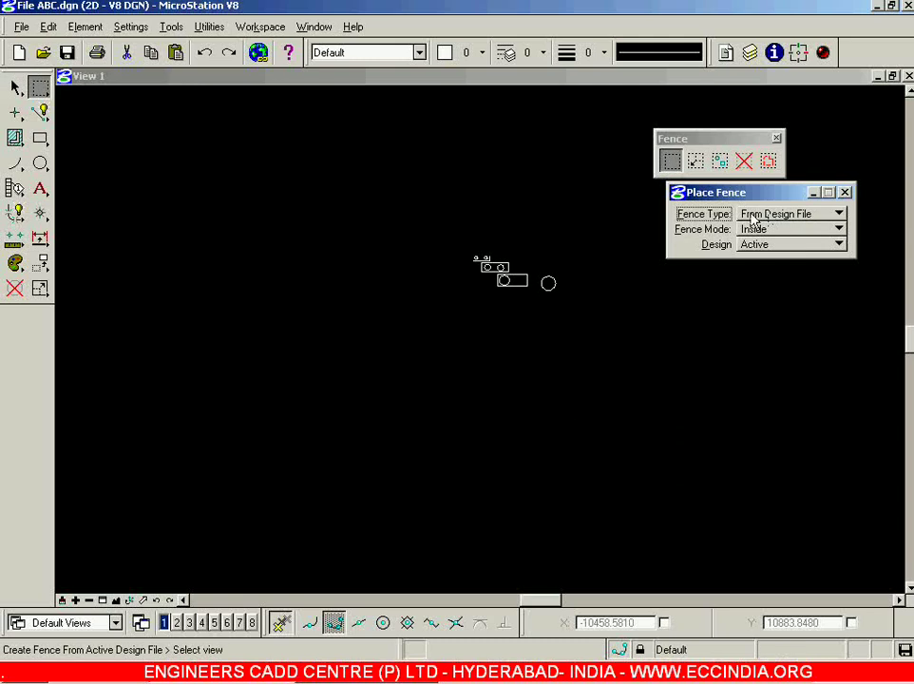
- Place a From Design File fence and move all fenced shapes up and to the left
click(414, 422)
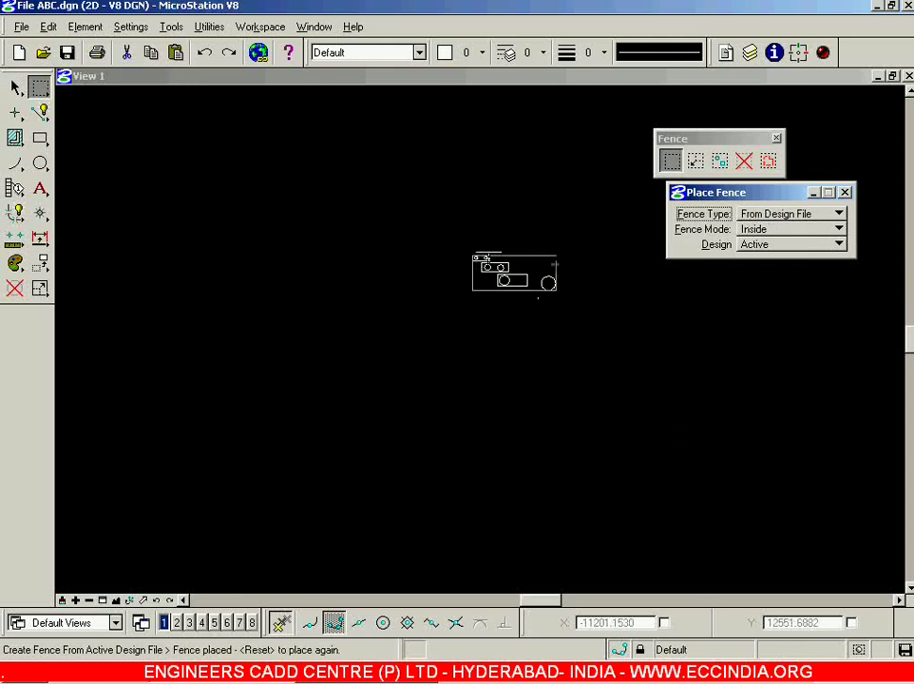
click(15, 87)
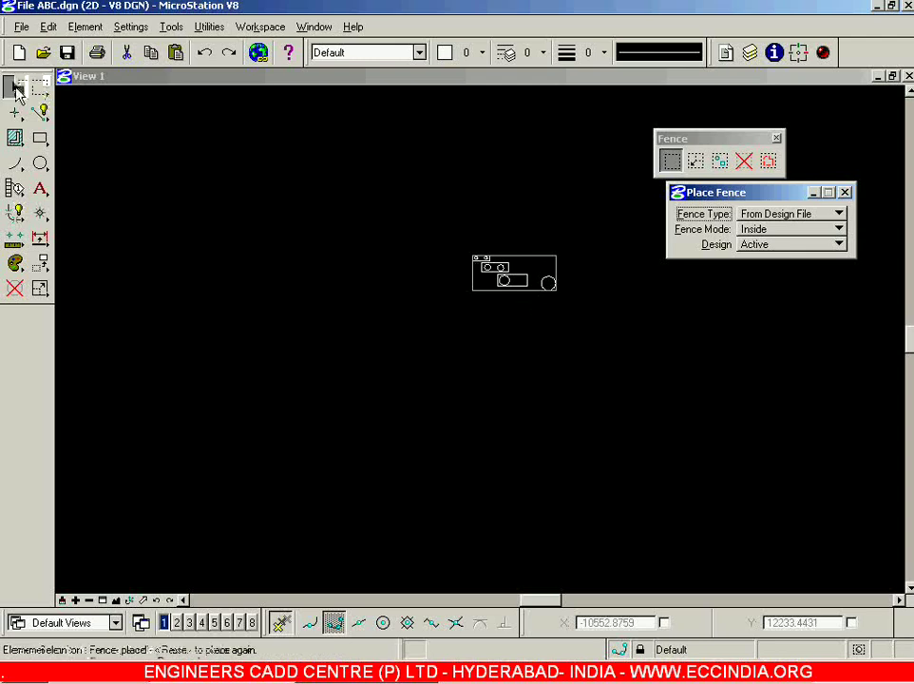
scroll(496, 234, up, 2)
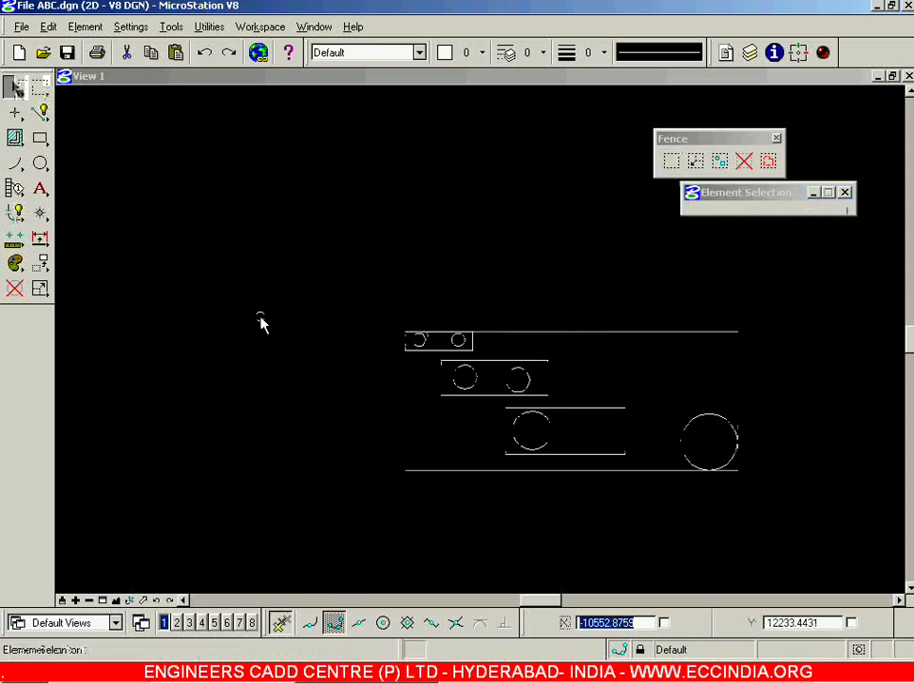
click(40, 264)
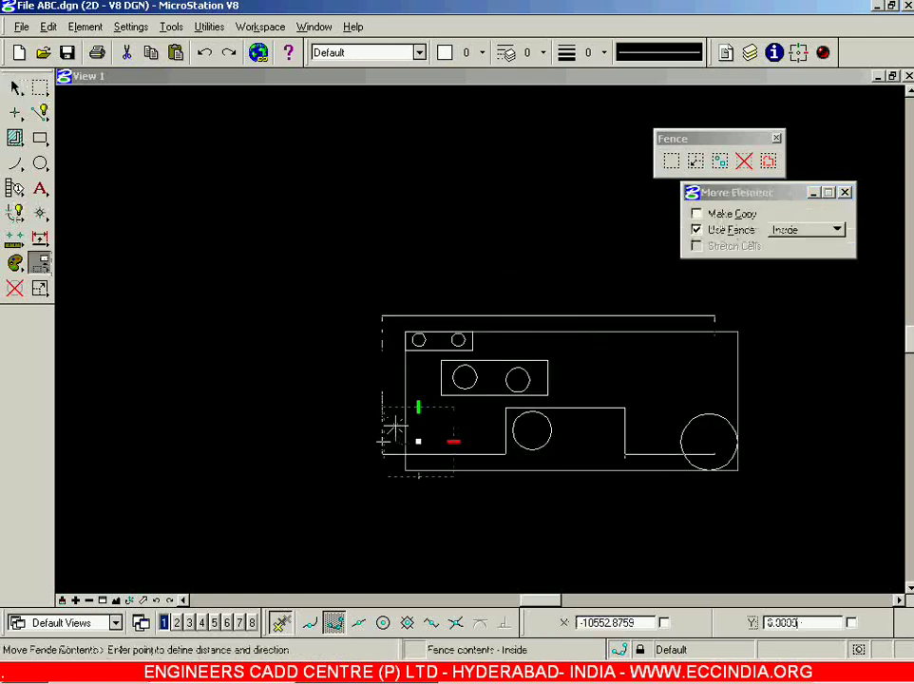
click(190, 255)
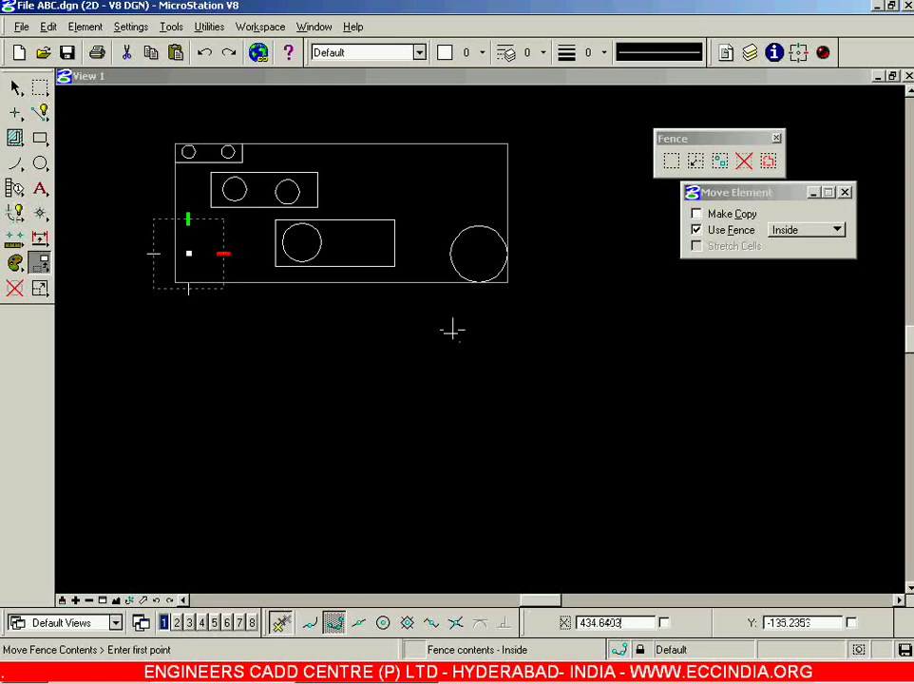
click(670, 161)
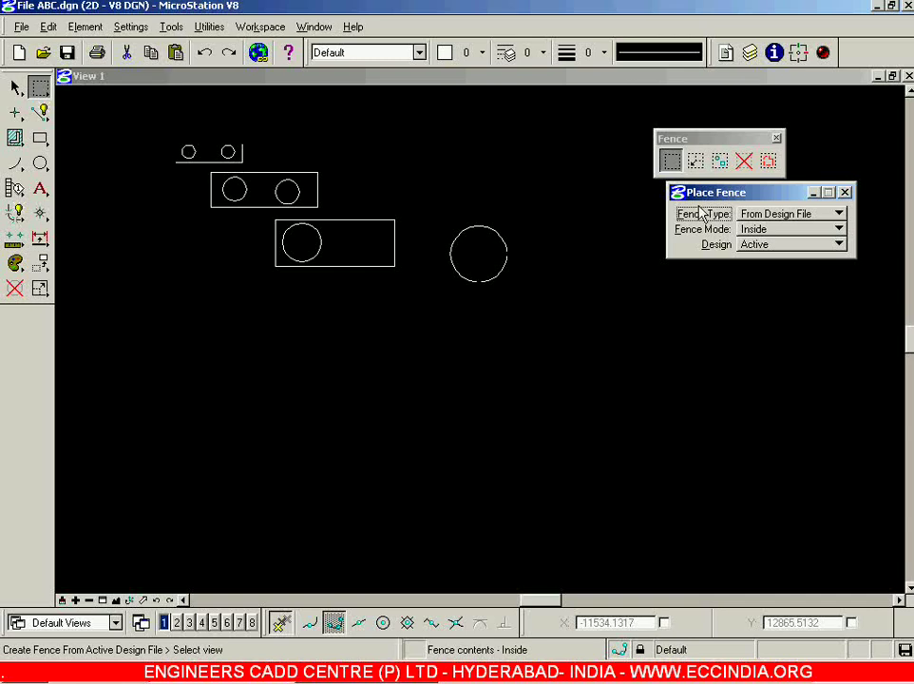
- Change the fence type from From View to Block and close the Place Fence settings
click(767, 217)
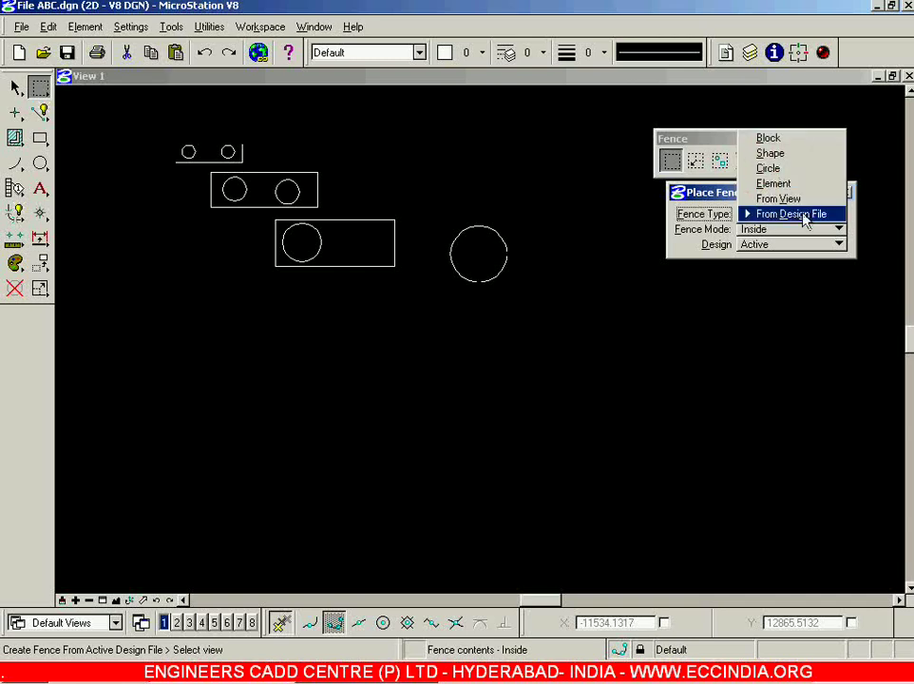
click(798, 198)
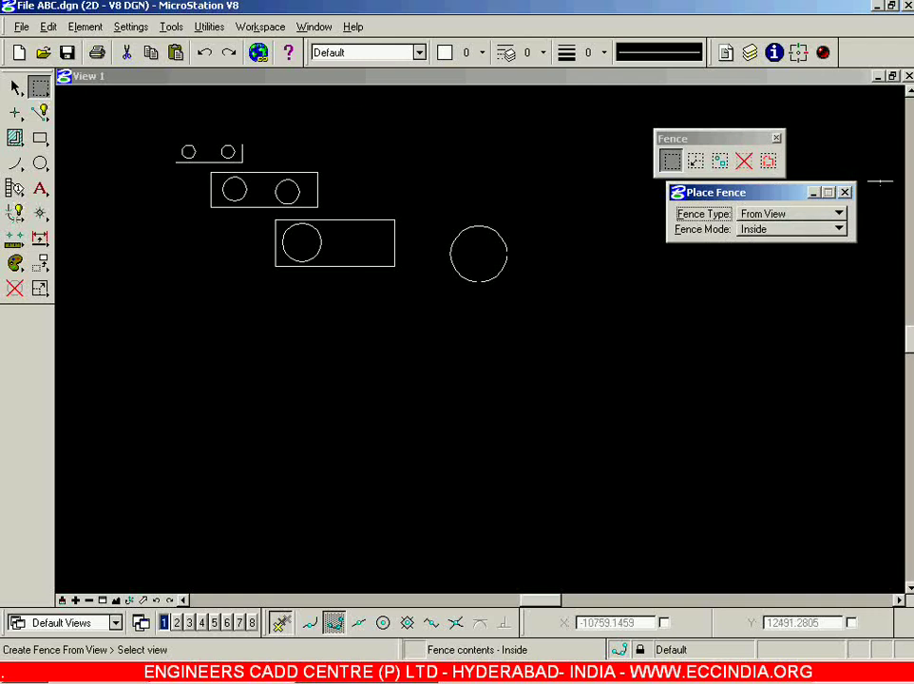
click(834, 212)
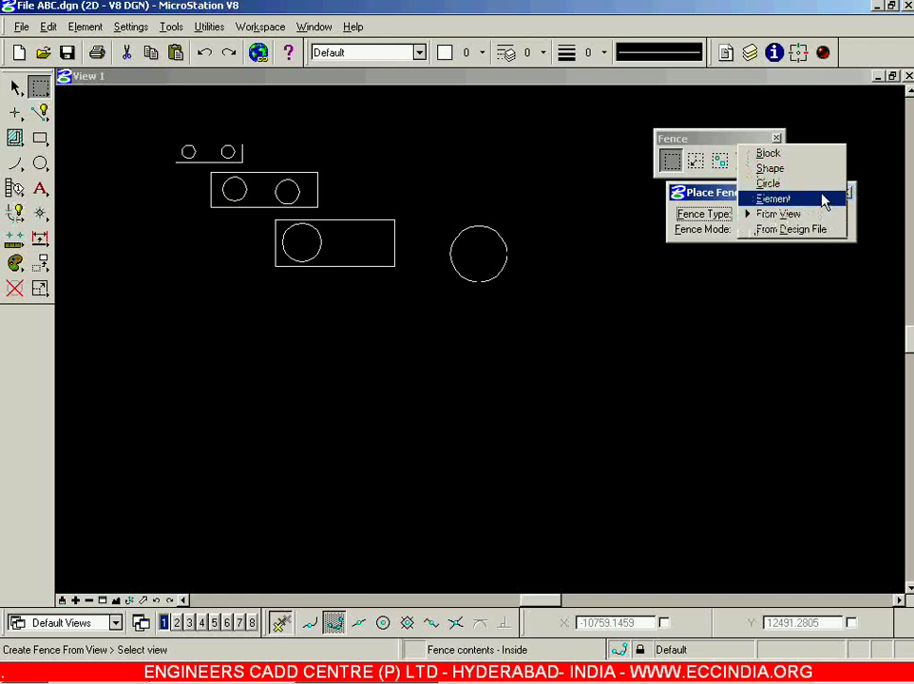
click(832, 152)
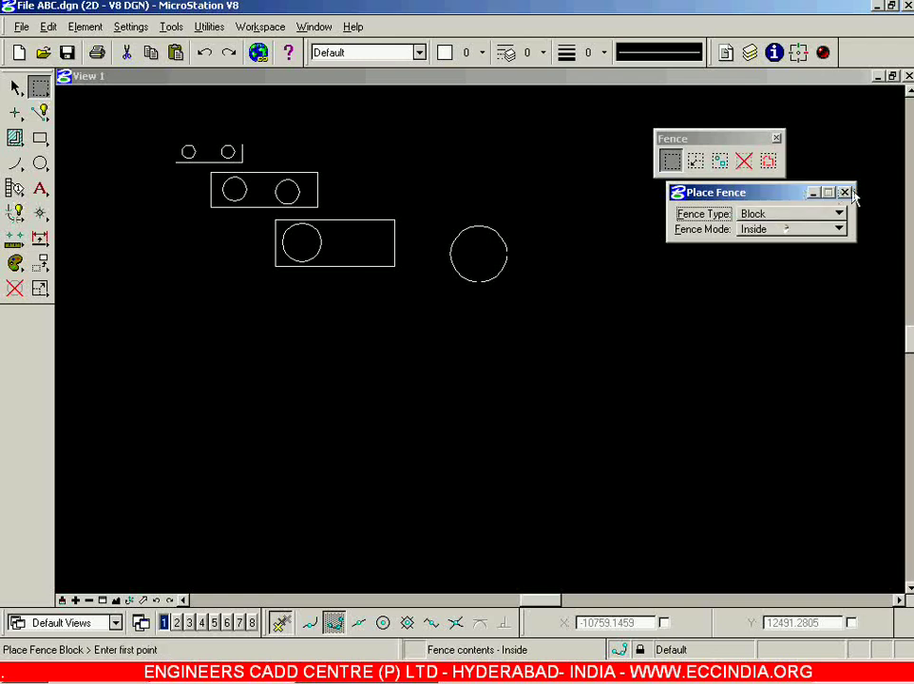
click(845, 193)
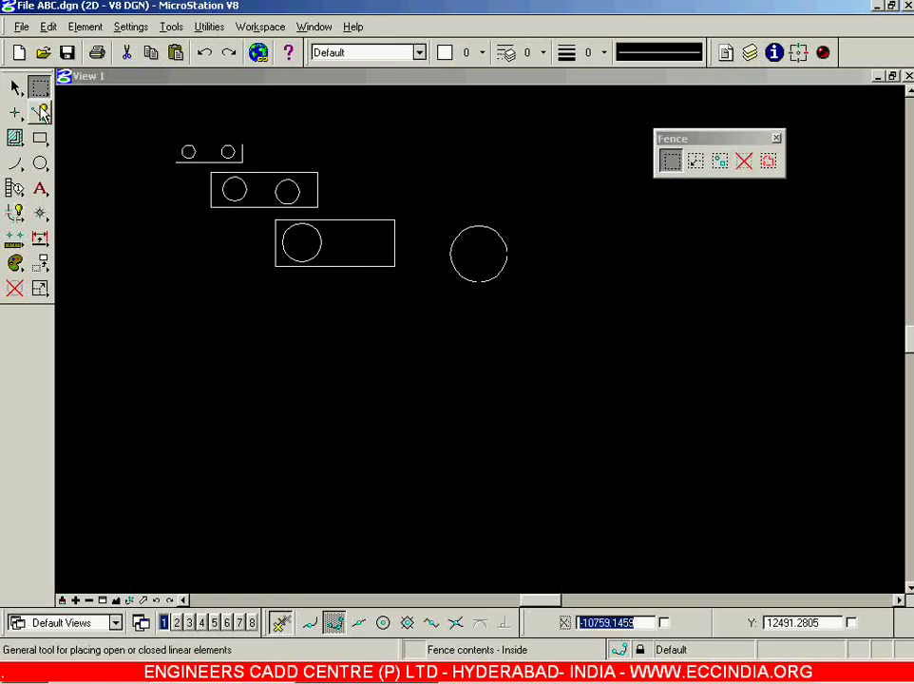
- Return to Element Selection and clear any selection in empty space
click(16, 88)
click(428, 341)
scroll(431, 344, down, 2)
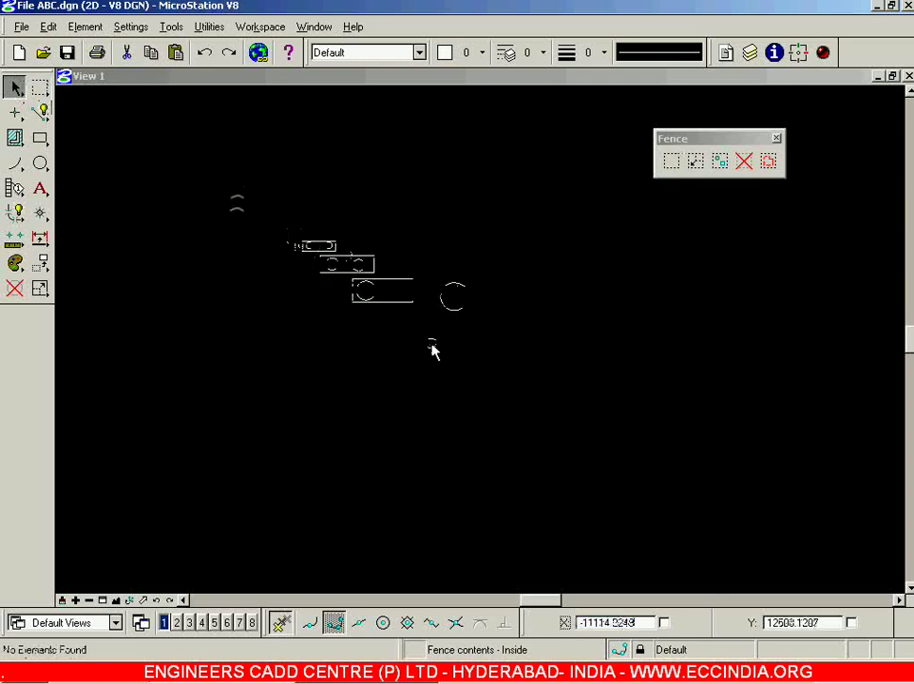
scroll(357, 274, up, 2)
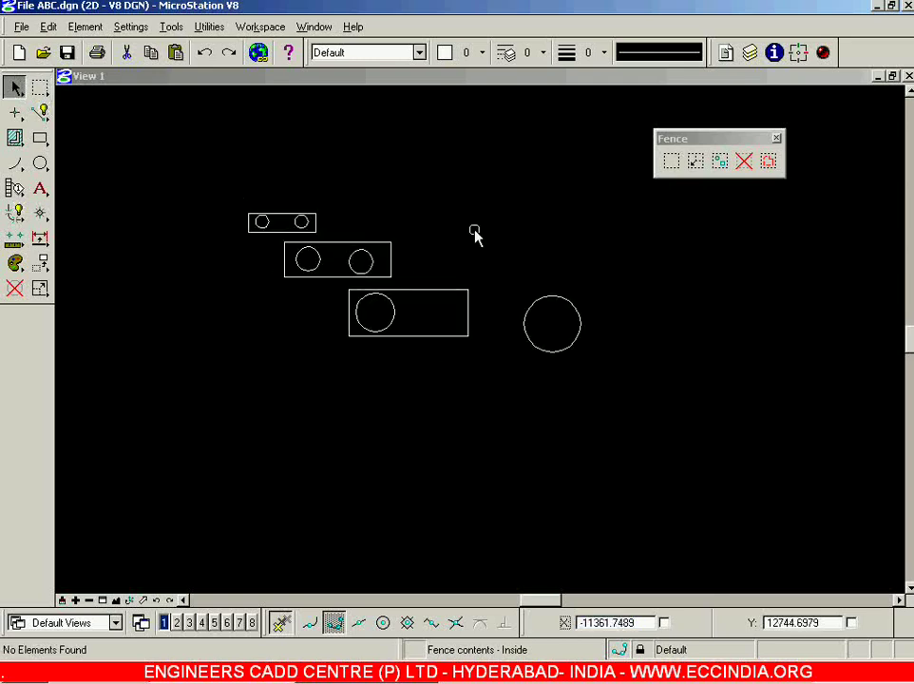
- Draw a Block fence around the upper two plates and part of the lowest
click(696, 162)
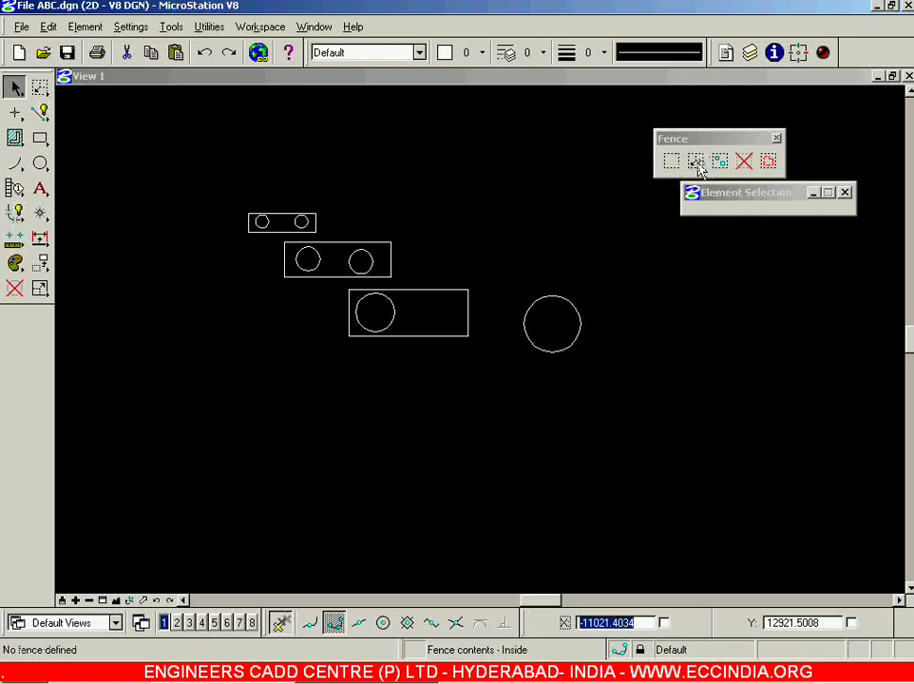
click(694, 162)
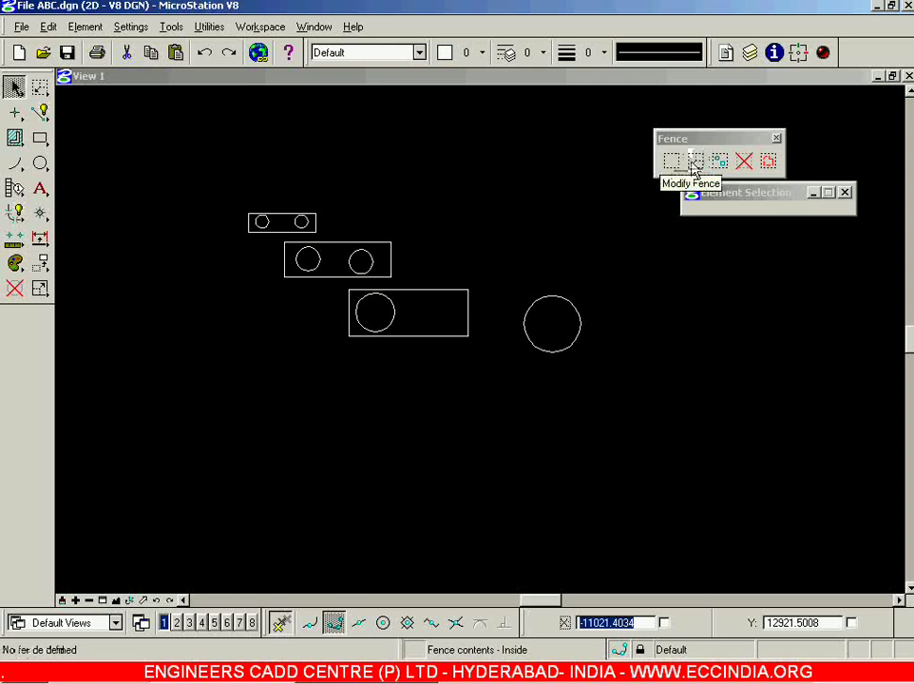
click(697, 164)
click(671, 161)
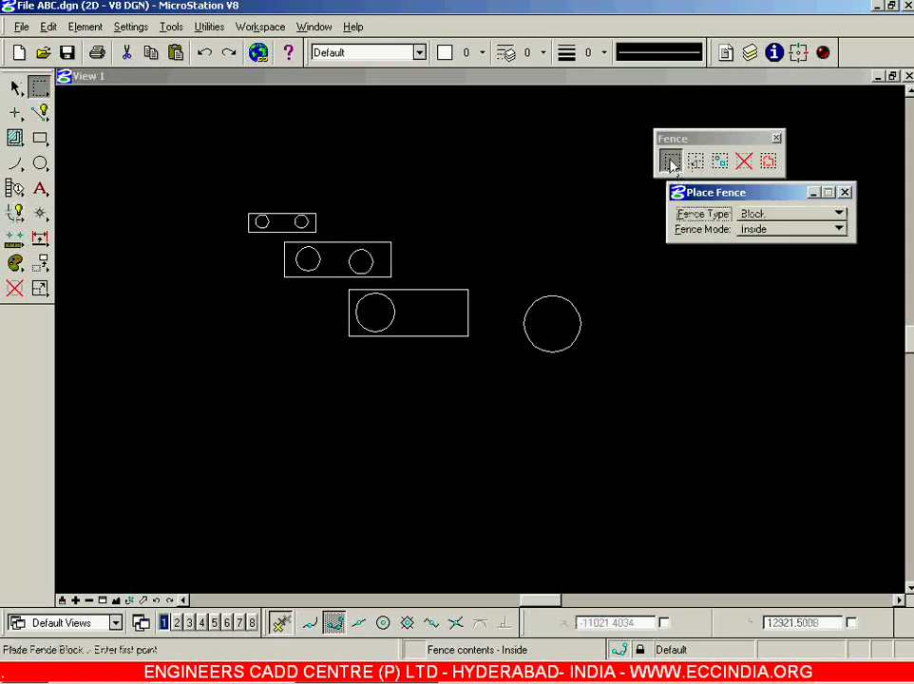
click(219, 185)
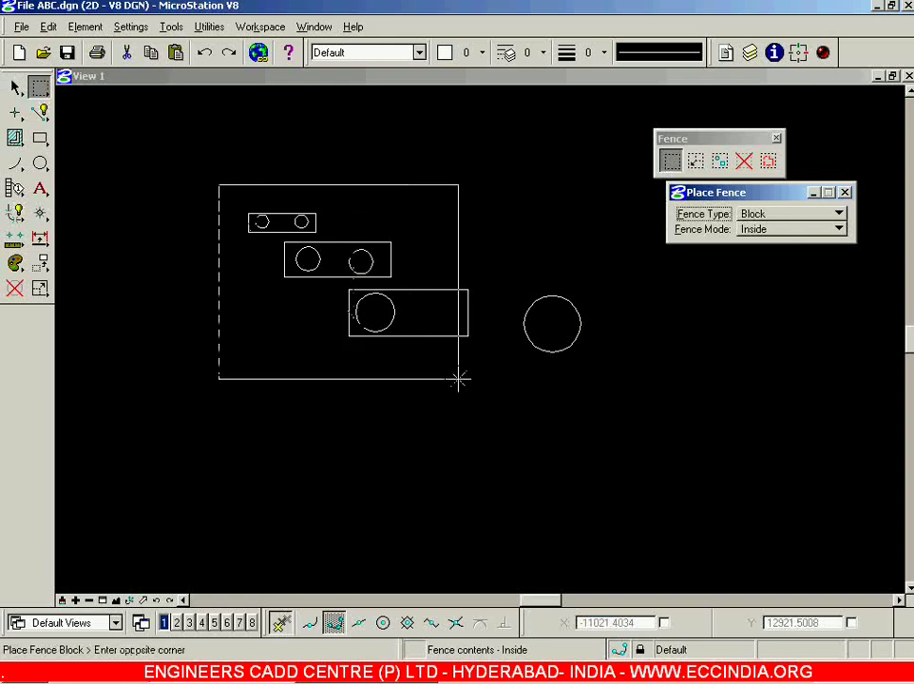
click(433, 364)
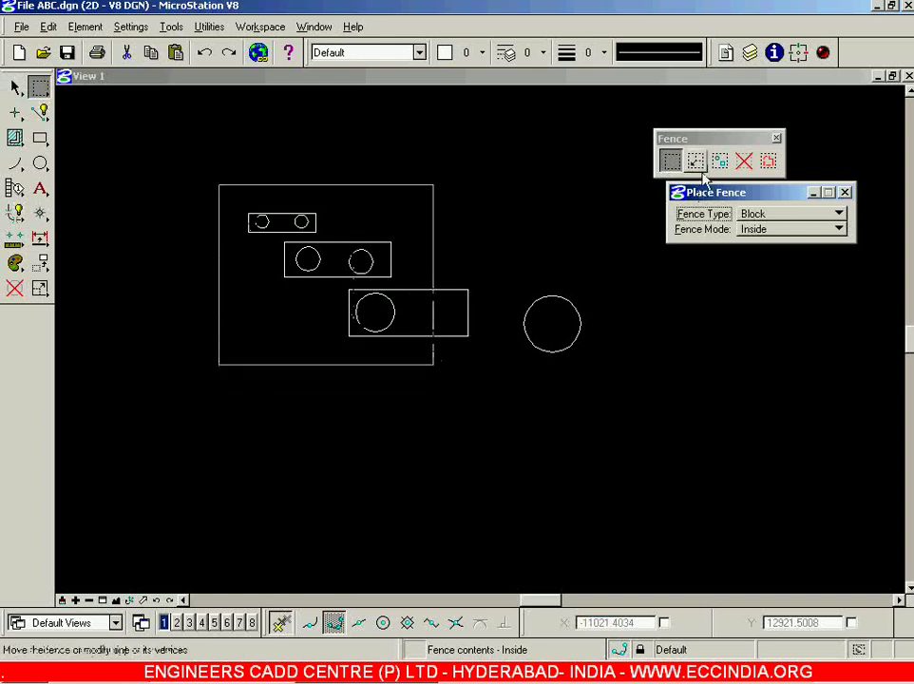
click(845, 192)
- Start Modify Fence, lower its settings window, and keep Vertex mode
click(696, 162)
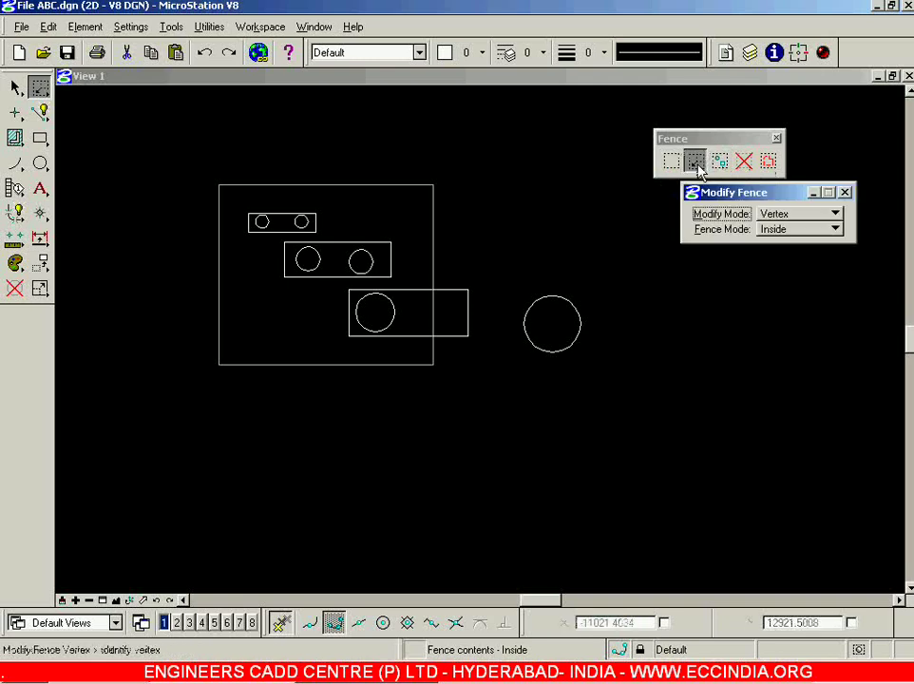
drag(747, 194, 741, 216)
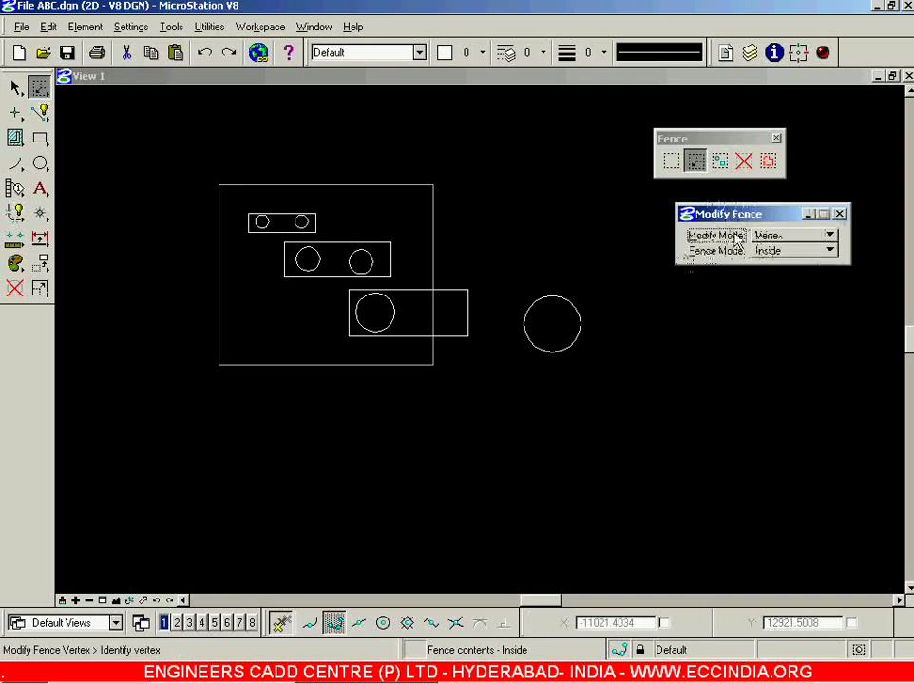
click(779, 235)
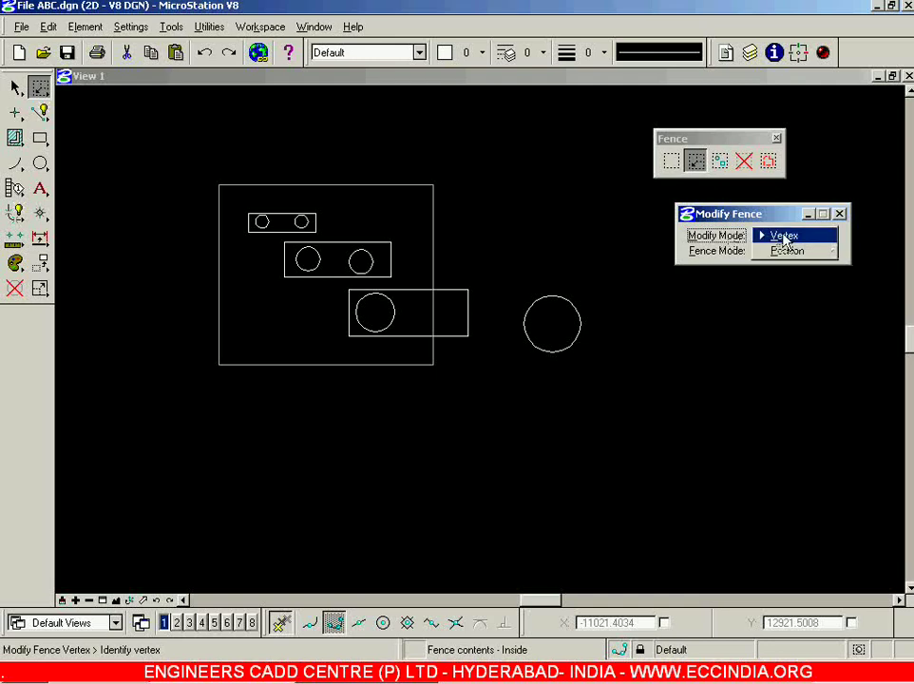
click(777, 237)
- Move the bottom-right fence corner right and the top-left corner lower and inward
click(446, 203)
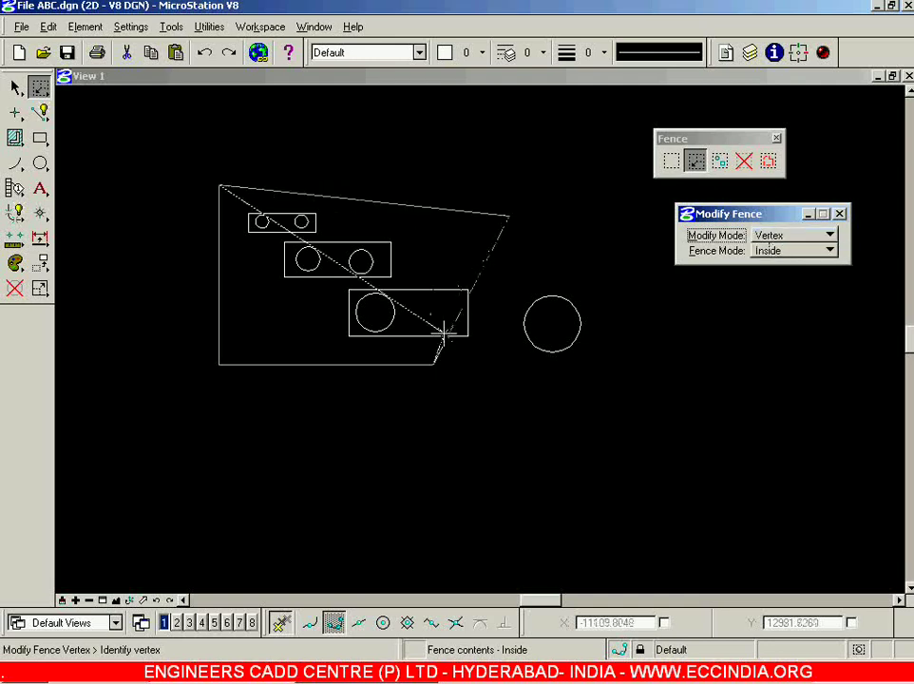
click(508, 217)
click(435, 362)
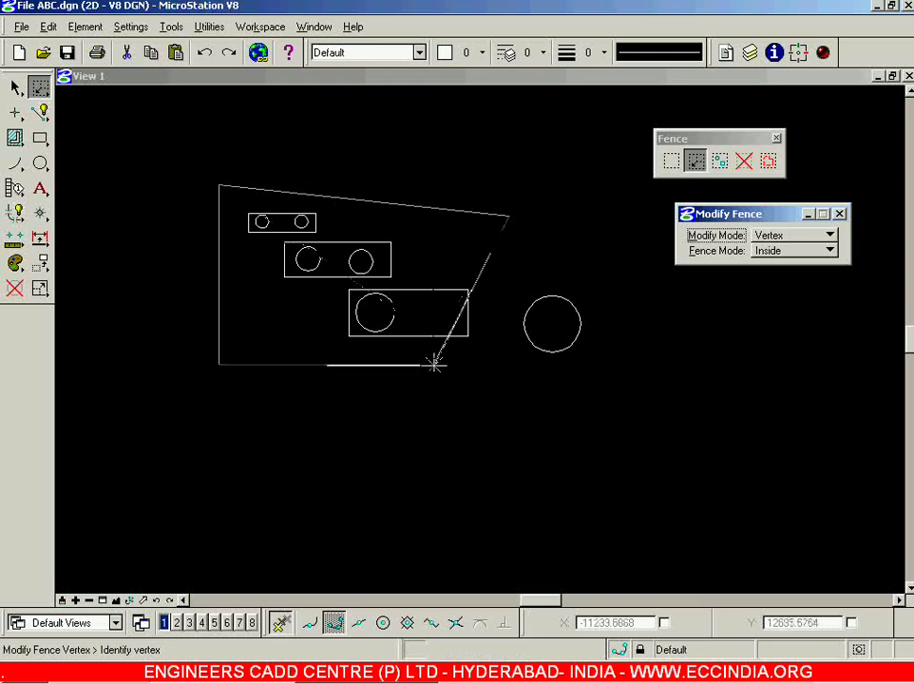
click(518, 364)
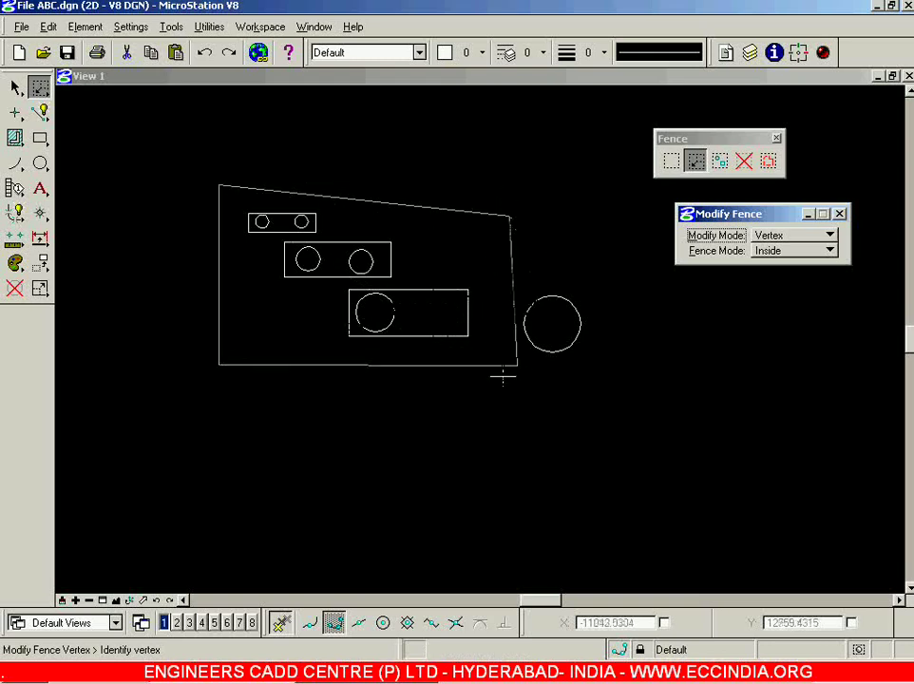
click(219, 183)
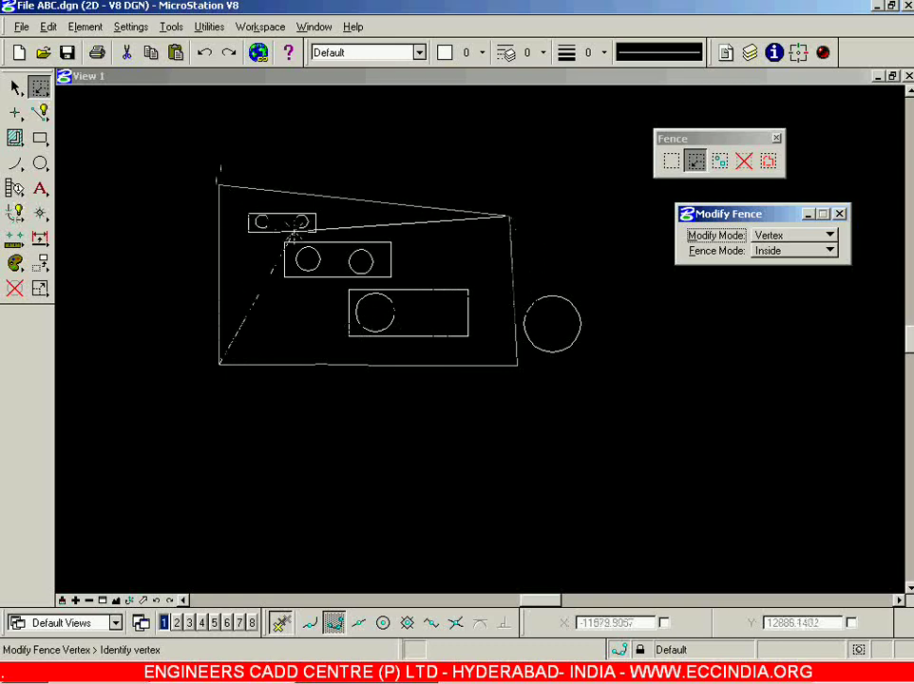
click(270, 239)
click(380, 375)
right_click(382, 374)
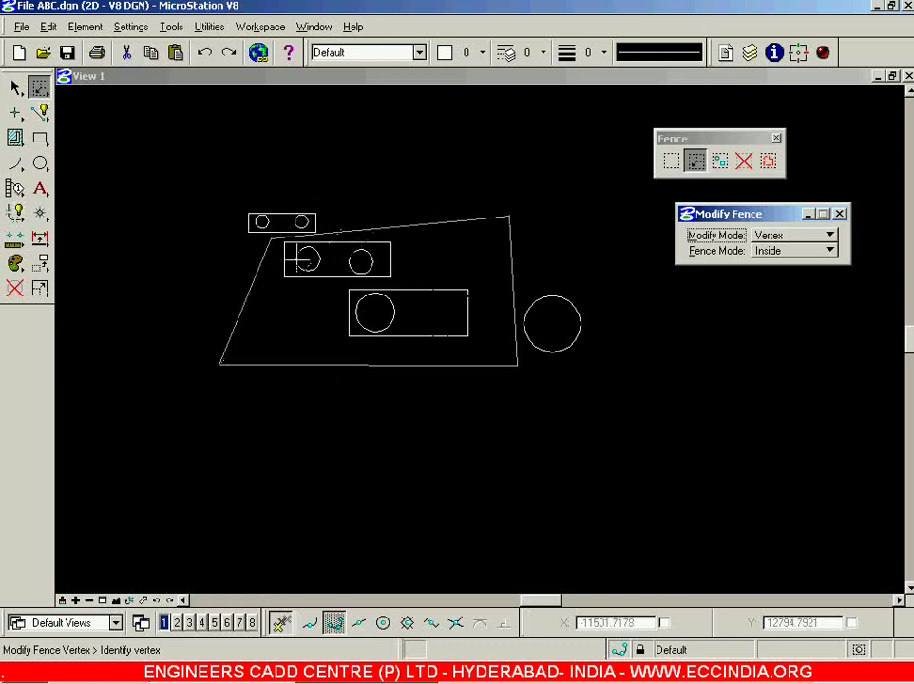
scroll(292, 251, up, 3)
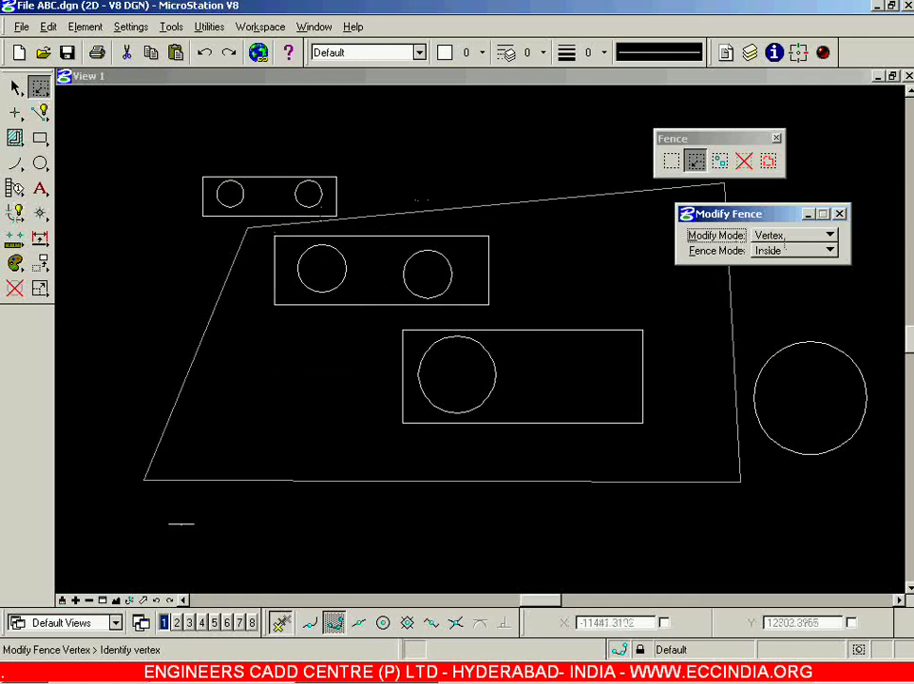
- Pull the lower-left and lower-right fence corners inward to slant the outline
click(147, 478)
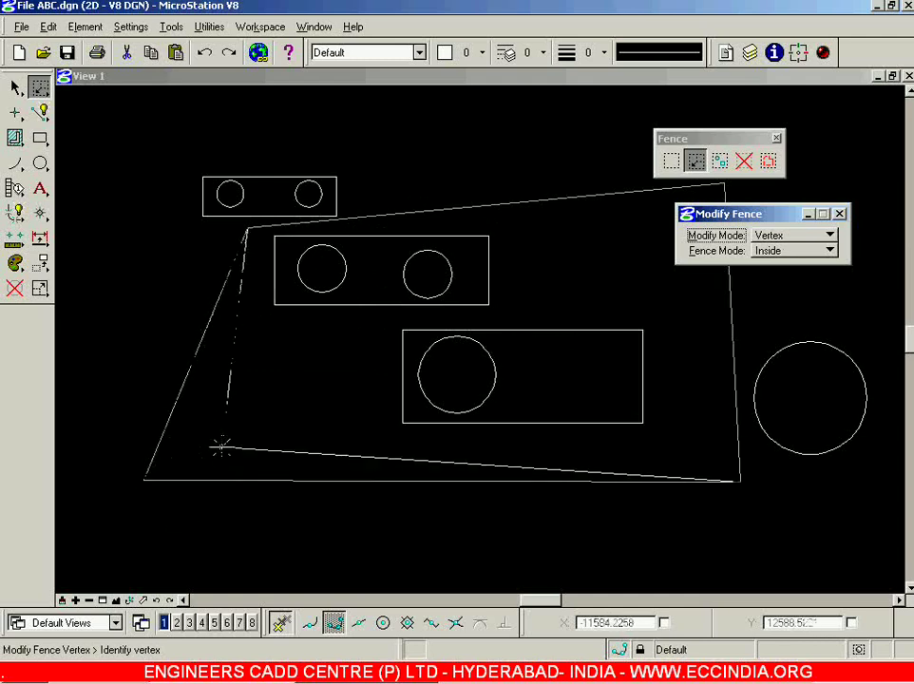
click(299, 441)
click(299, 442)
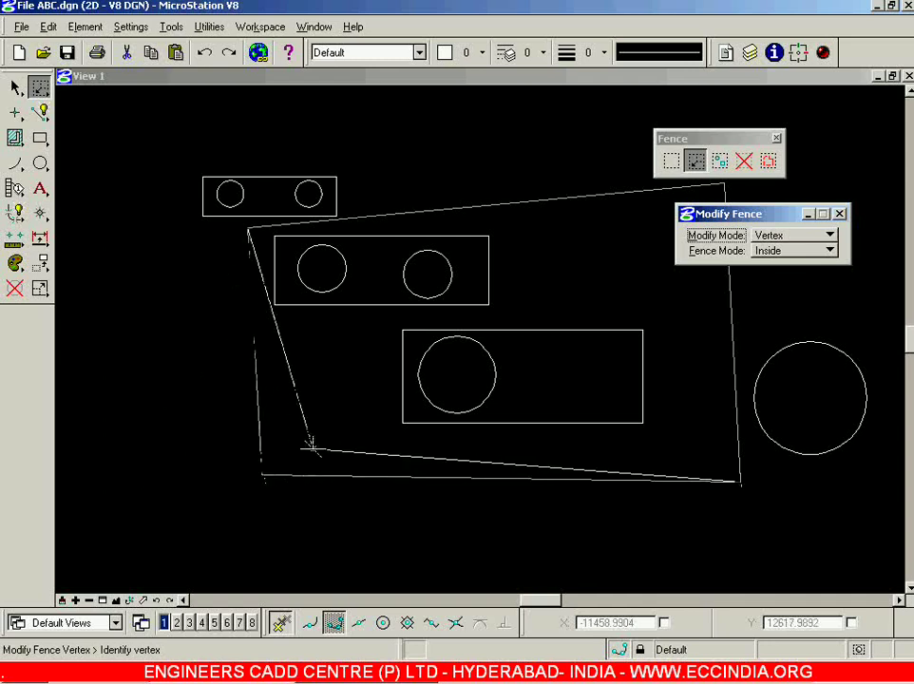
click(296, 447)
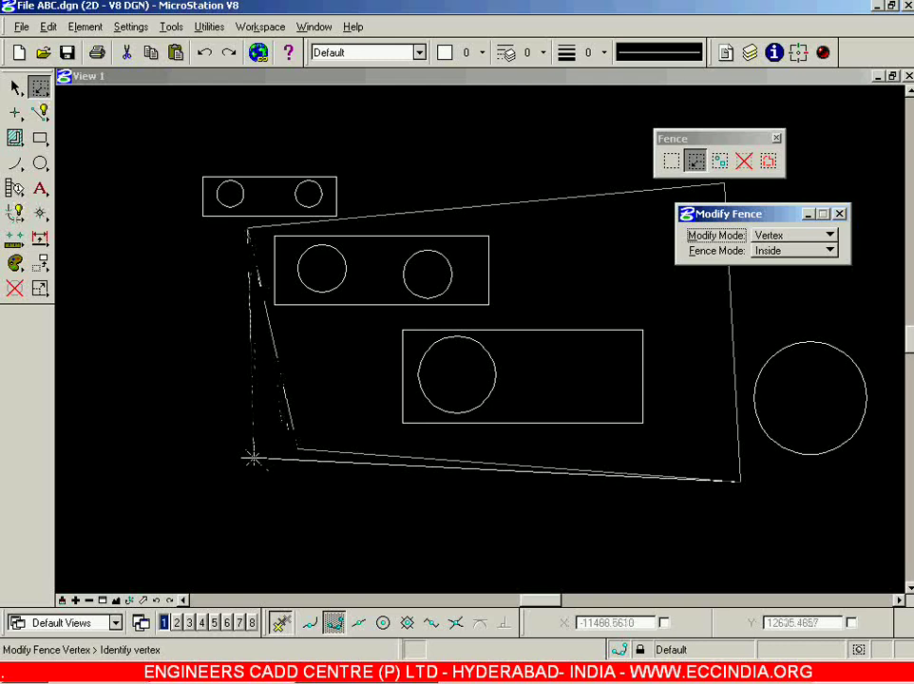
click(743, 483)
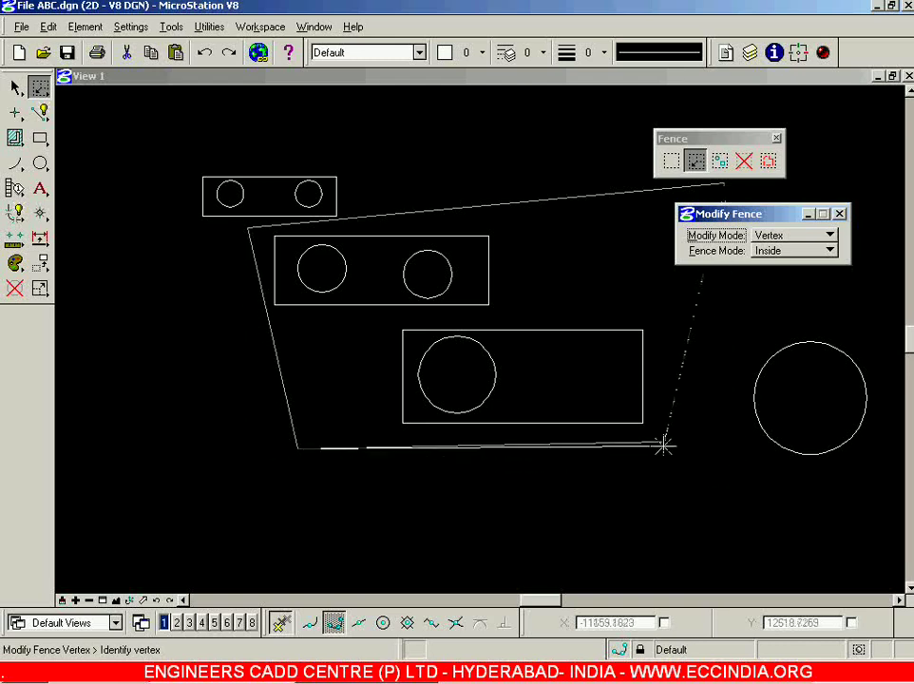
click(665, 439)
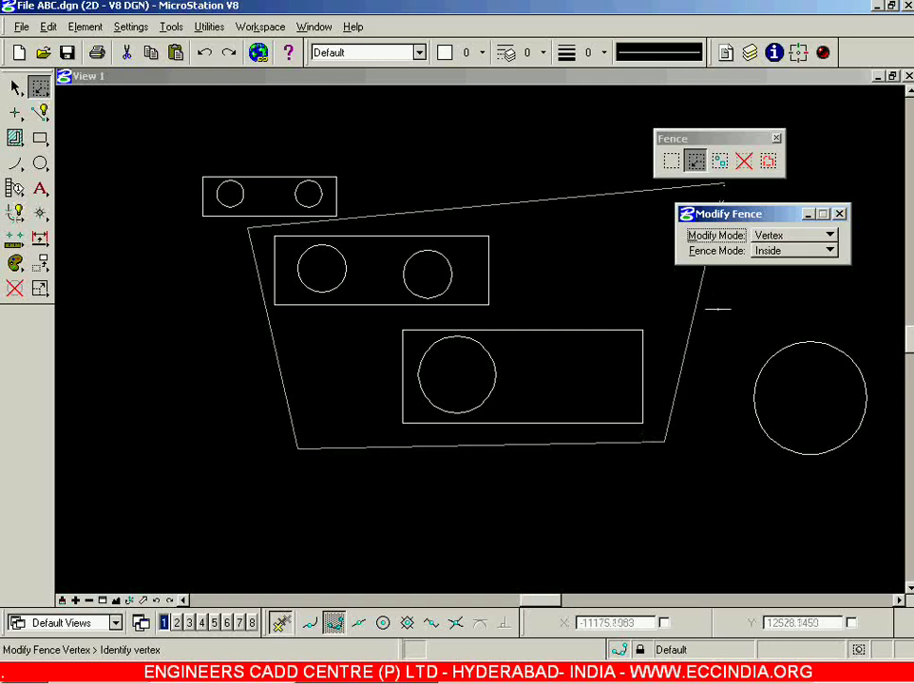
- Switch Modify Mode to Position and shift the fence up over the top two plates
click(760, 236)
click(786, 250)
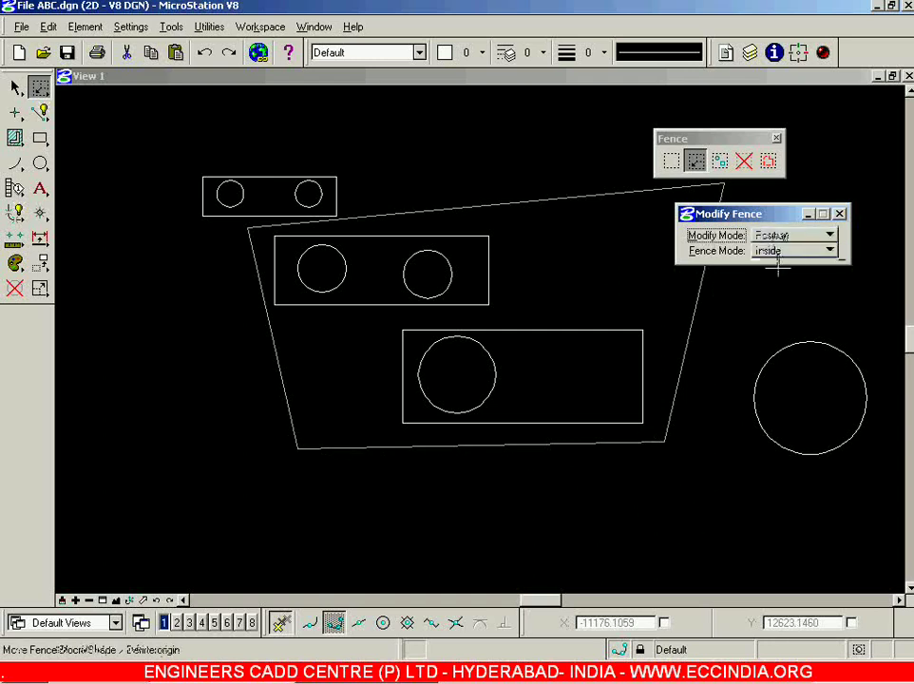
click(591, 254)
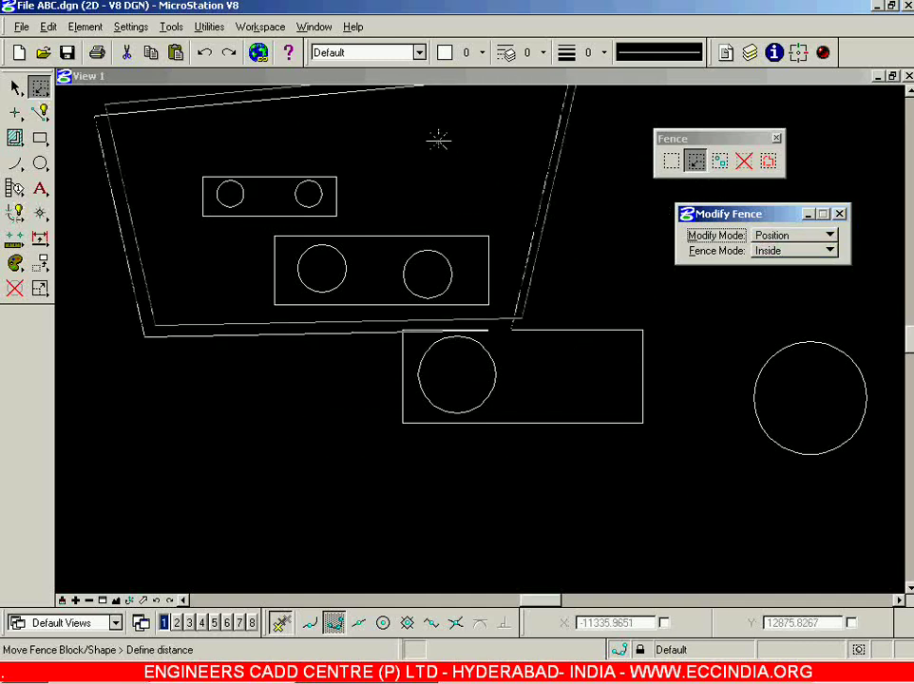
click(478, 190)
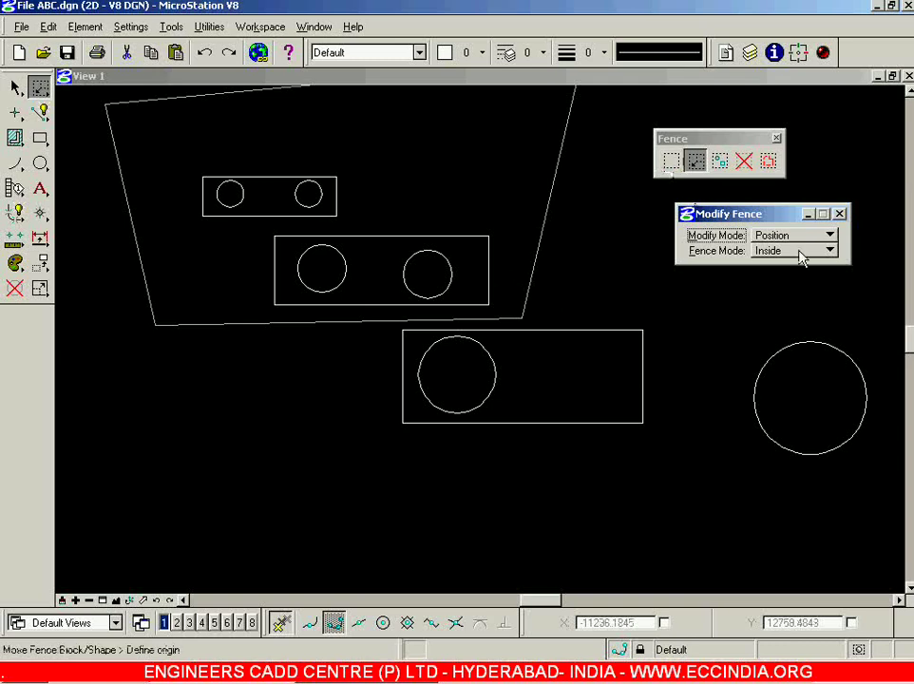
- Set the Fence Mode to Void-Overlap after briefly trying Clip
click(803, 252)
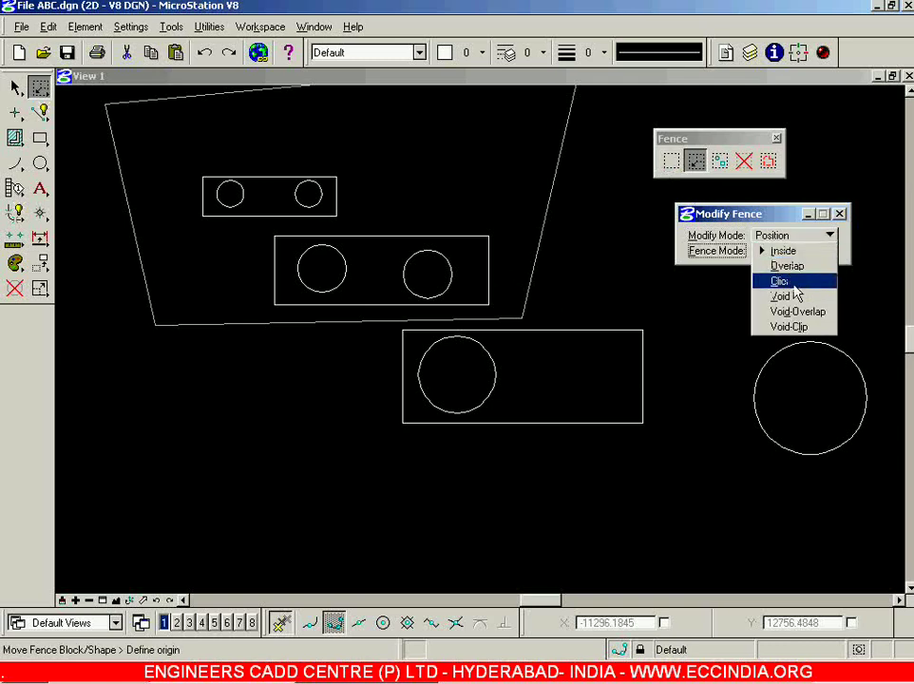
click(794, 283)
click(803, 258)
click(801, 285)
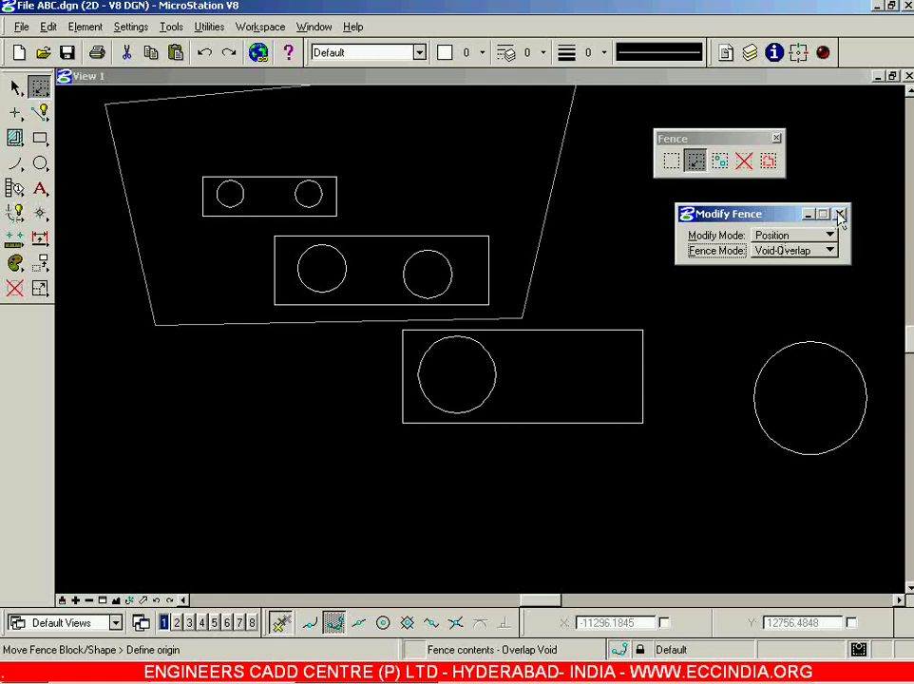
- Keep Modify Fence on moving the whole fence, close its settings, and choose Manipulate Fence Contents
click(775, 236)
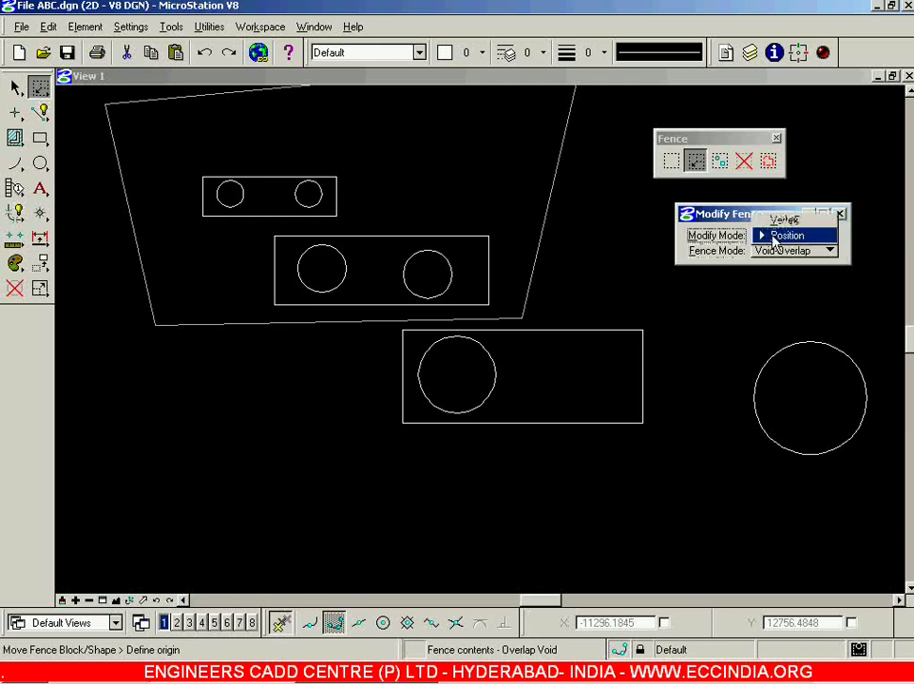
click(785, 235)
click(839, 214)
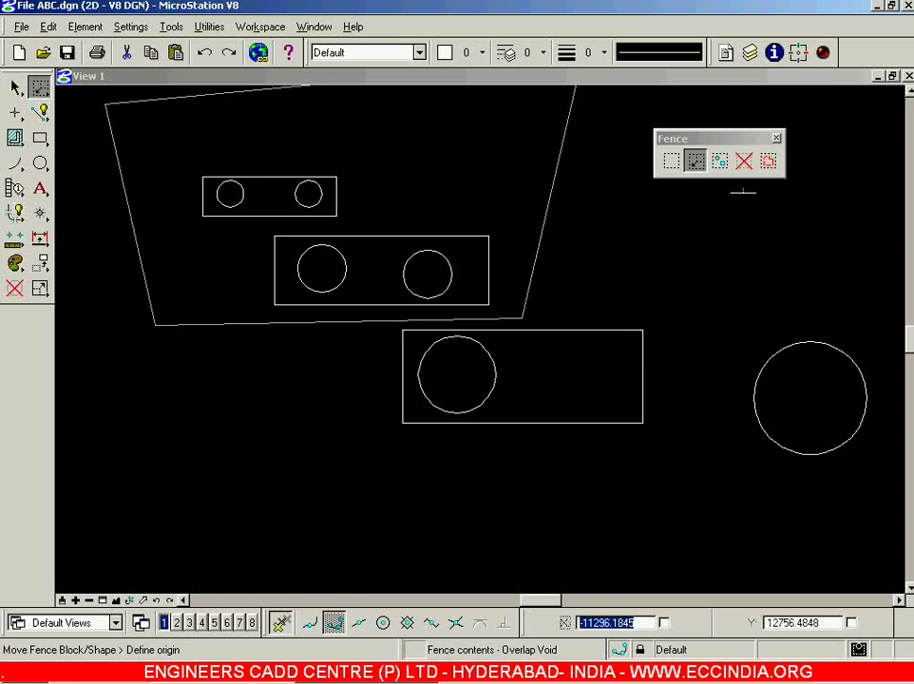
click(720, 169)
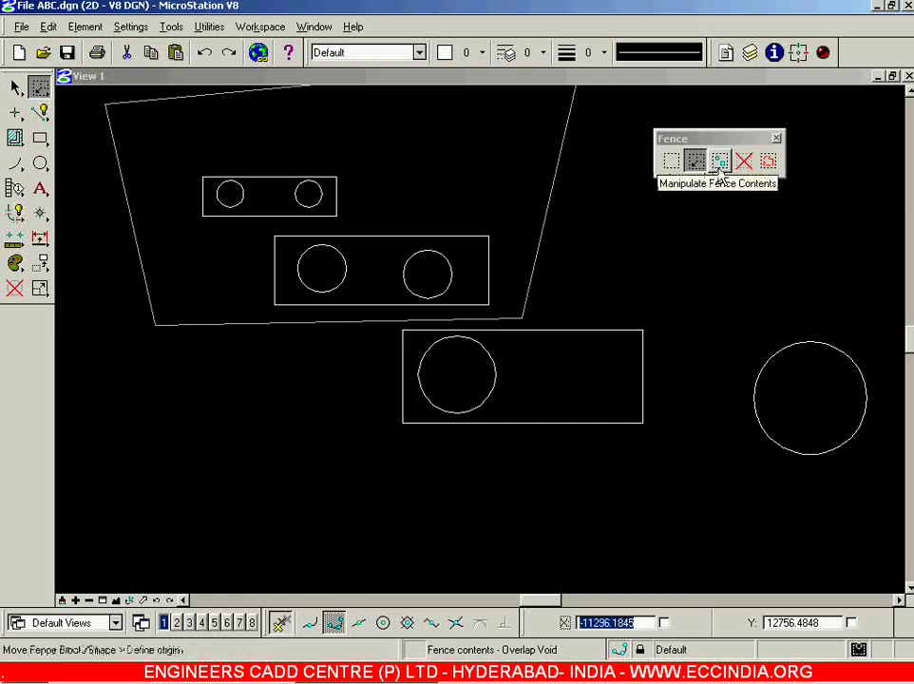
- Float the Manipulate tools as a separate palette and keep Stretch as the fence-contents operation
click(763, 236)
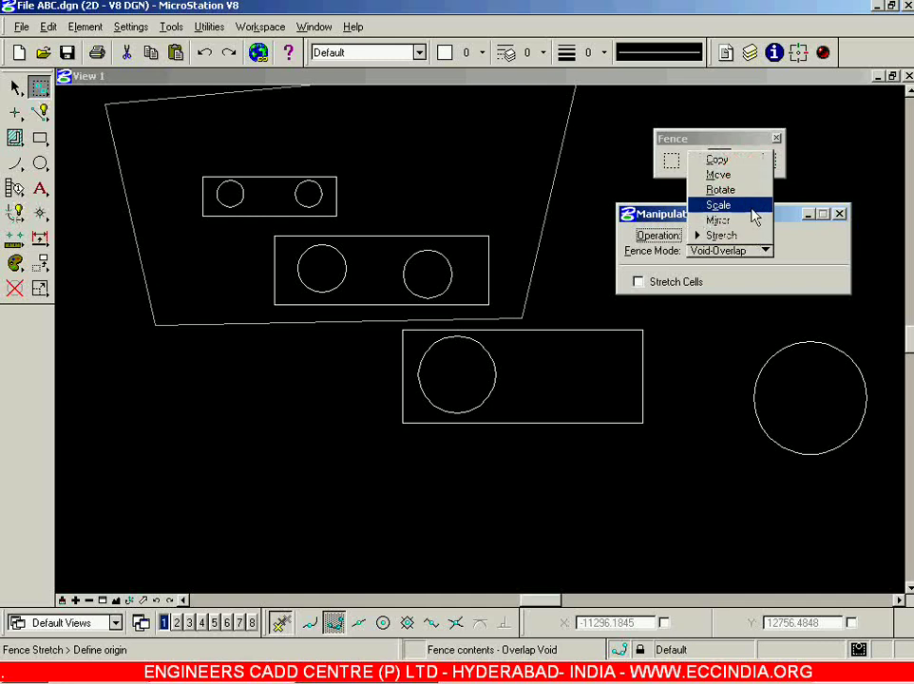
drag(39, 263, 397, 423)
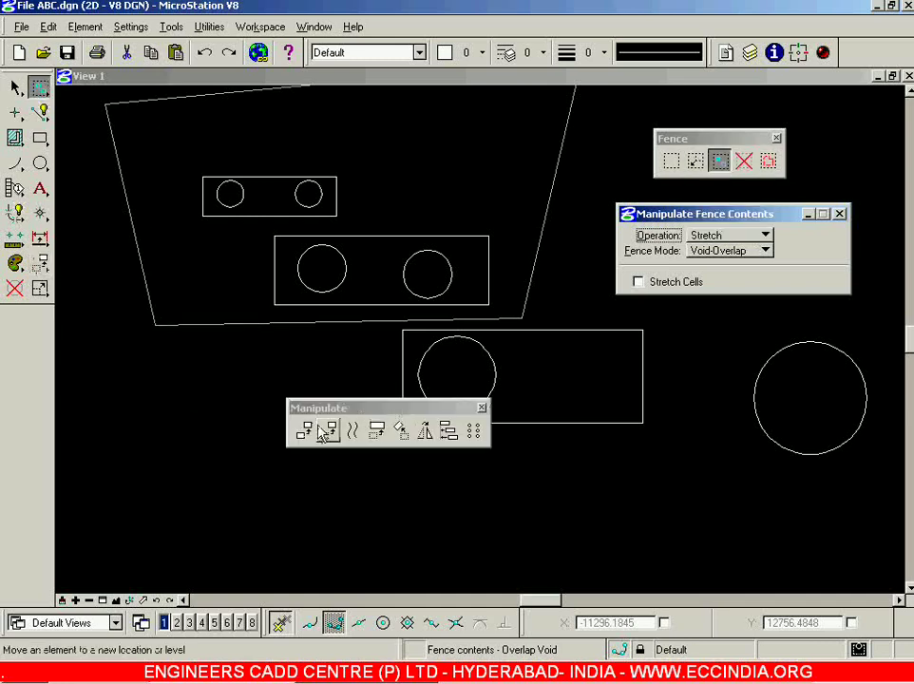
click(764, 236)
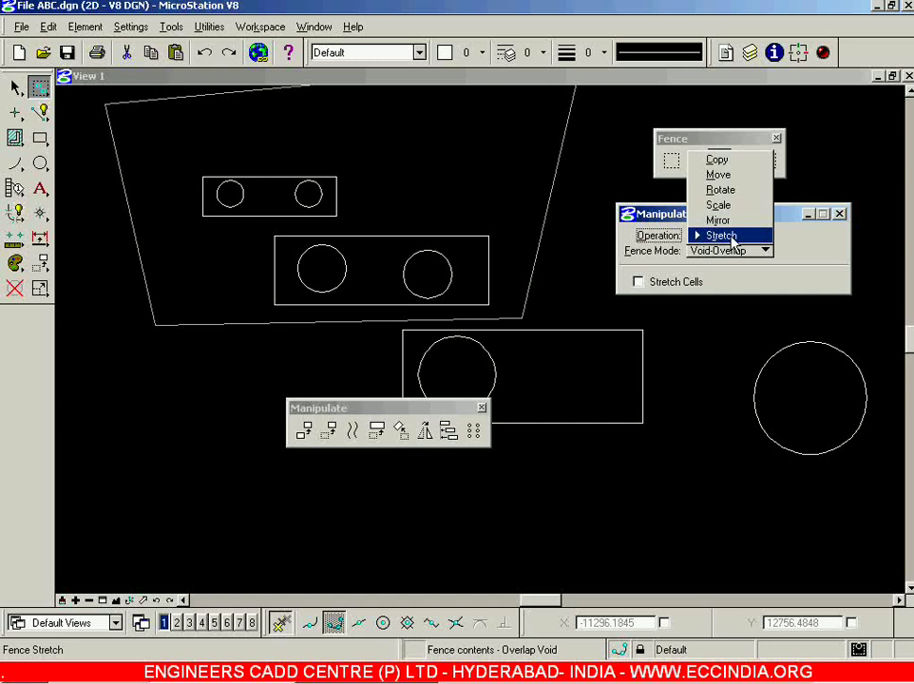
click(739, 286)
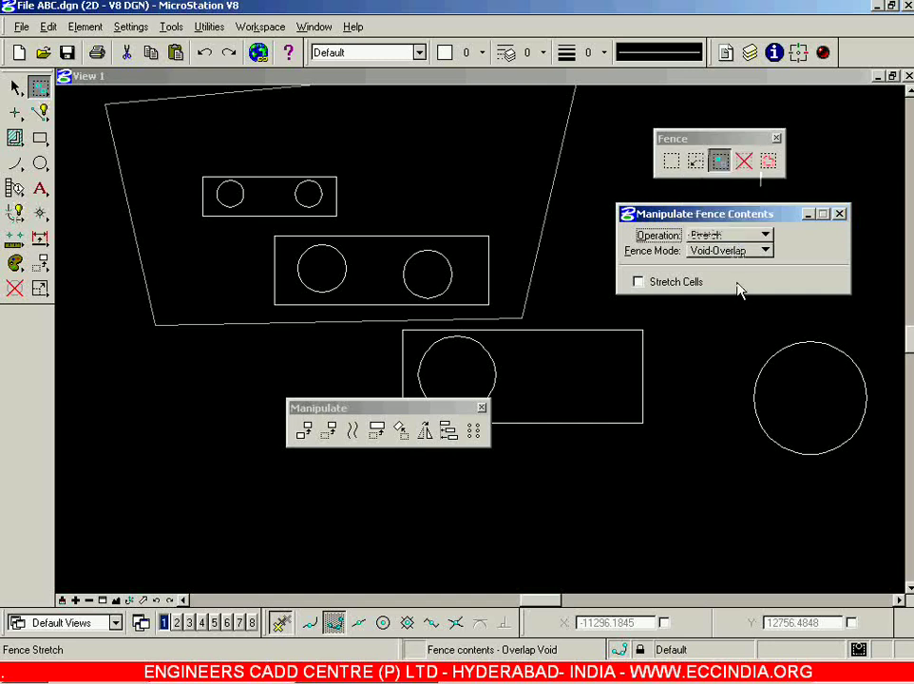
- Set the Fence Mode to Inside and return to Modify Fence
click(764, 250)
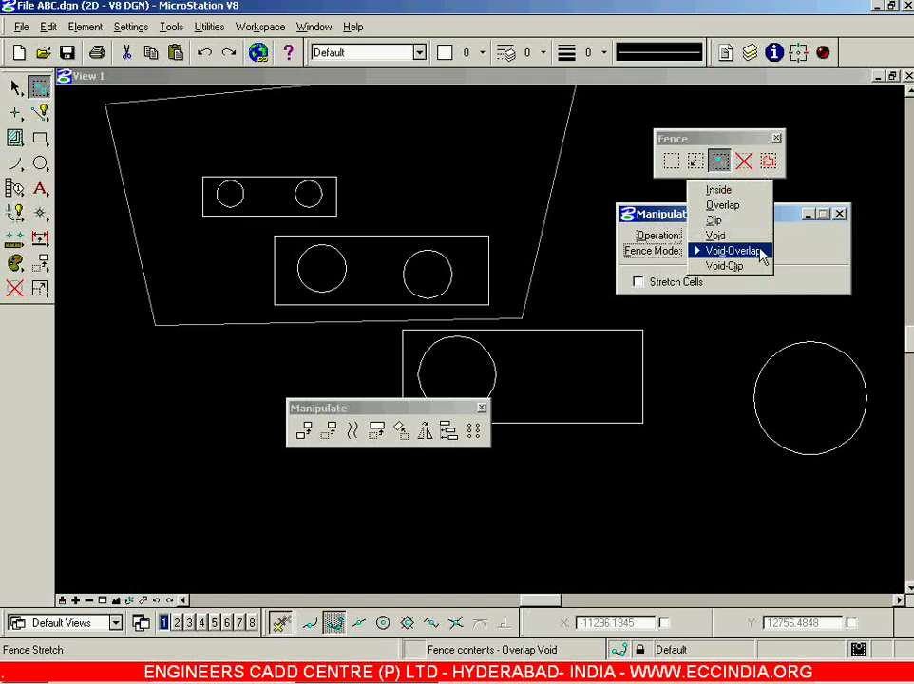
click(755, 191)
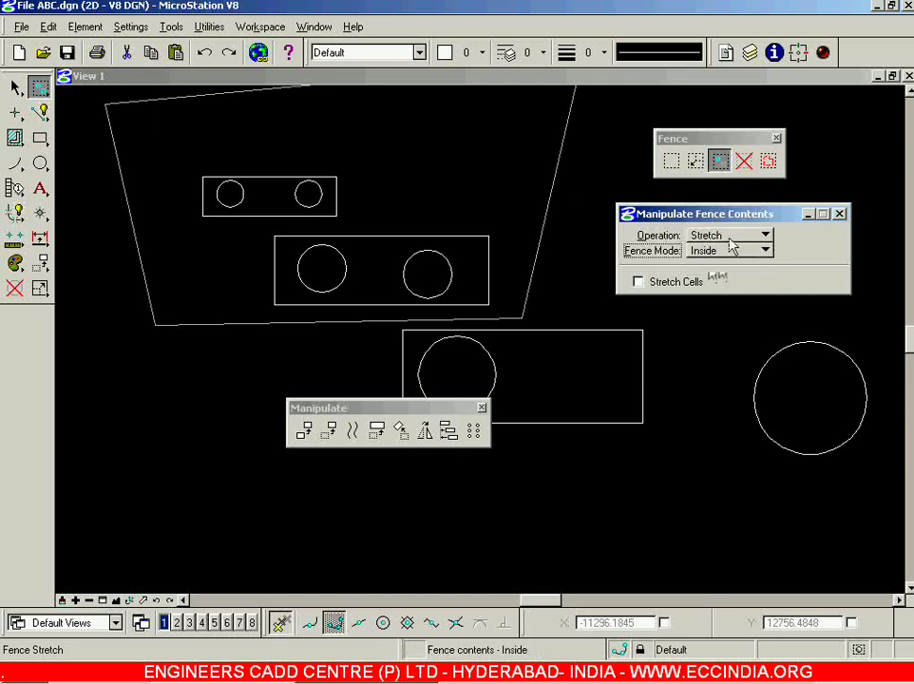
click(695, 161)
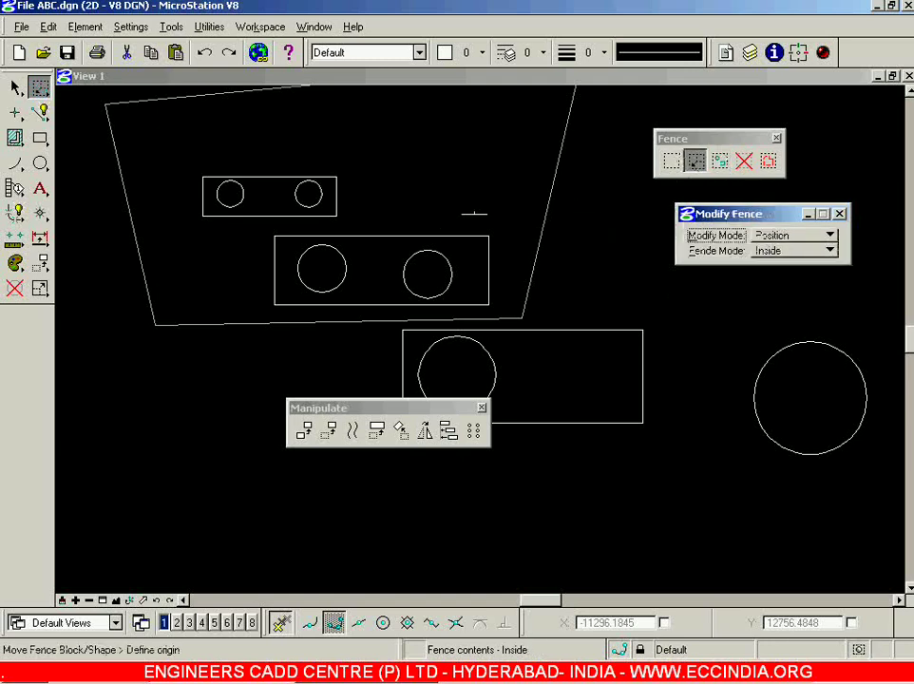
- In Vertex mode, drag the fence's top-right and bottom-right corners left to split the wide rectangle, then choose Stretch
click(783, 236)
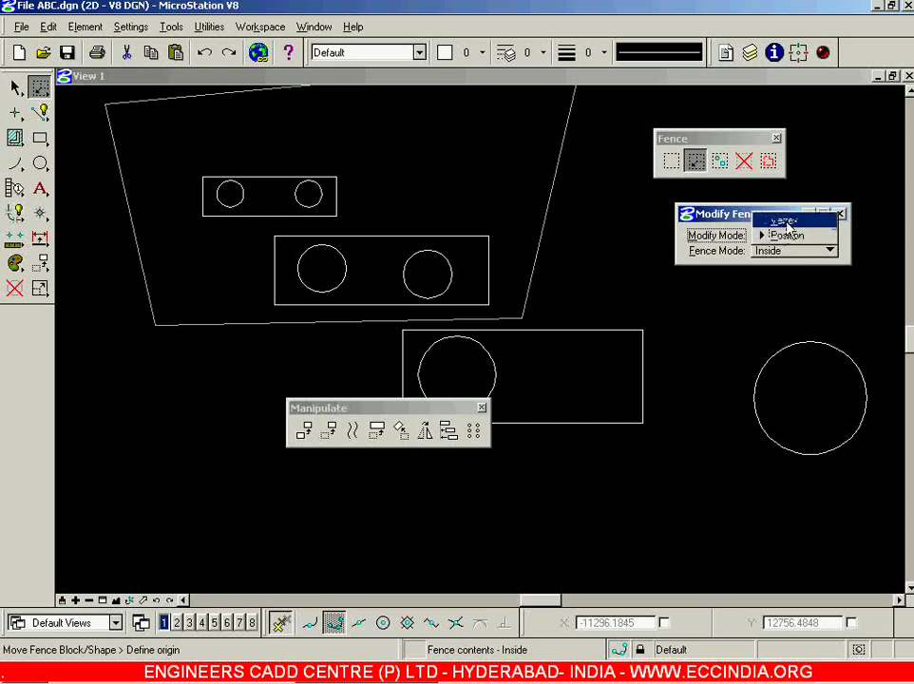
click(783, 221)
click(574, 90)
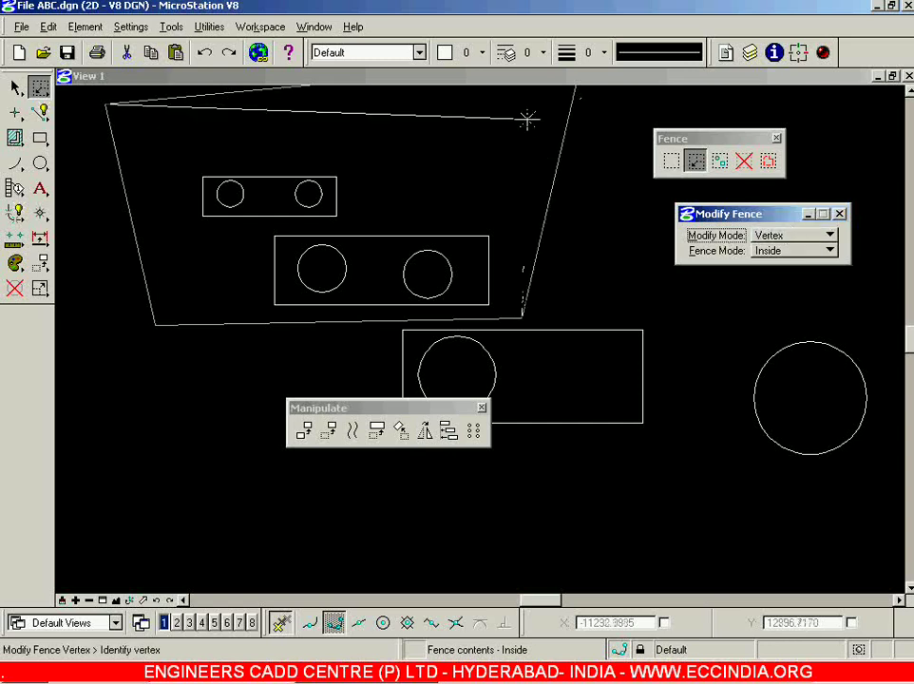
click(380, 122)
click(519, 314)
click(376, 338)
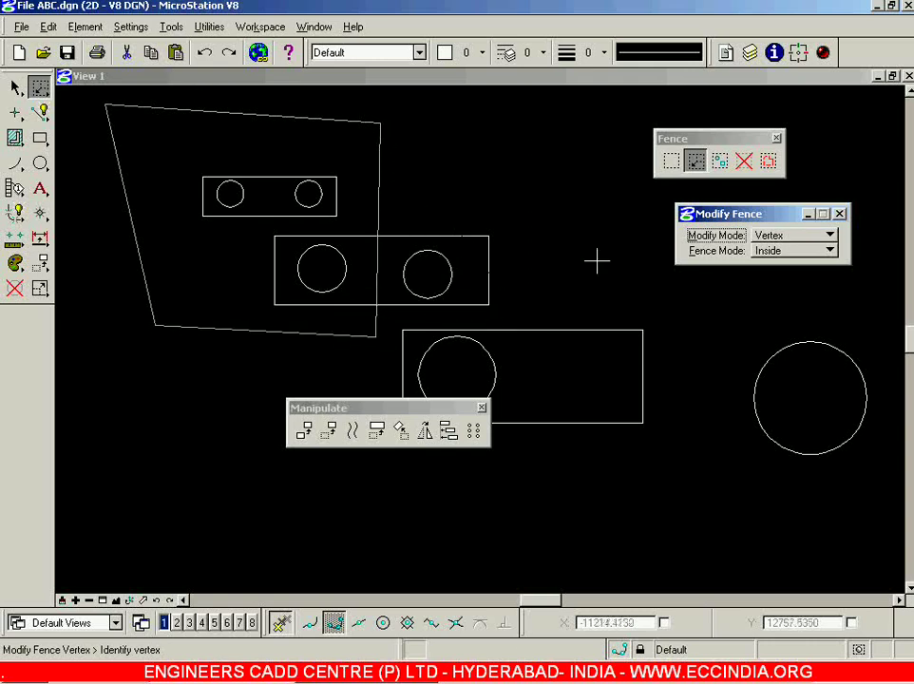
click(719, 163)
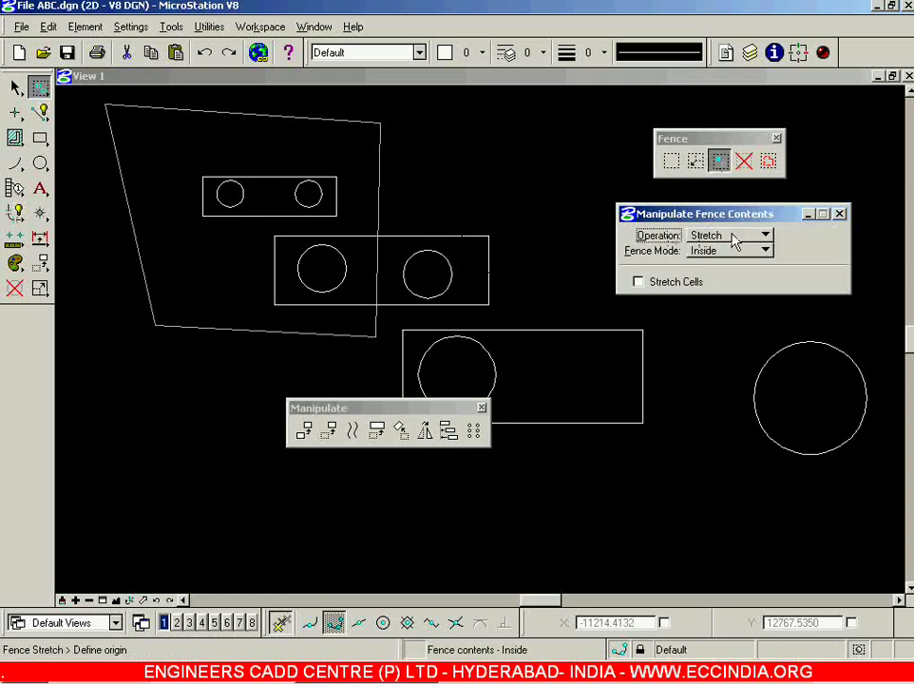
- Stretch the fenced contents up and to the right, then move the Fence toolbox down
click(180, 394)
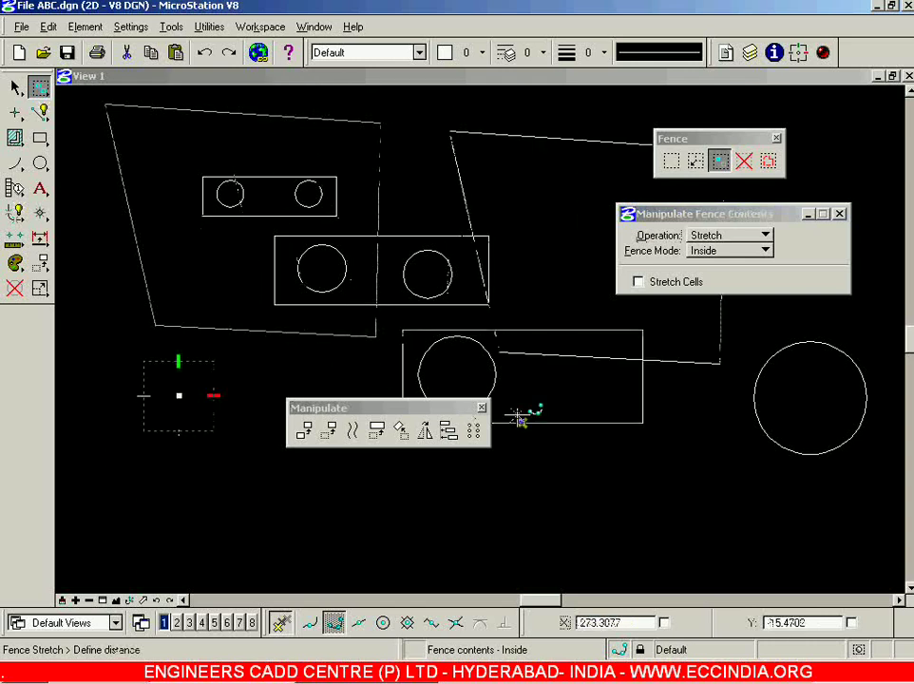
click(652, 370)
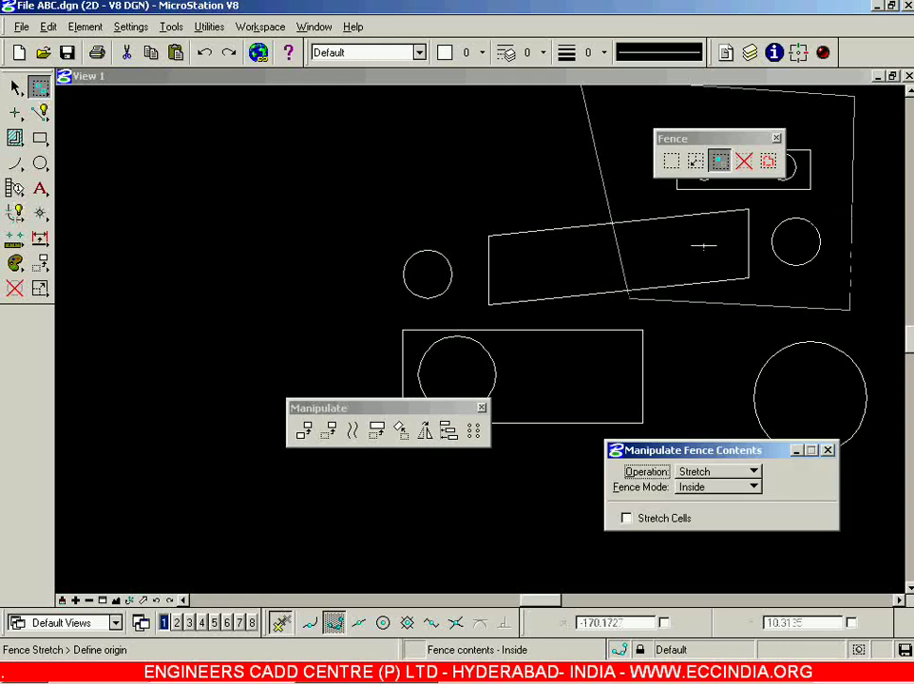
drag(738, 138, 566, 412)
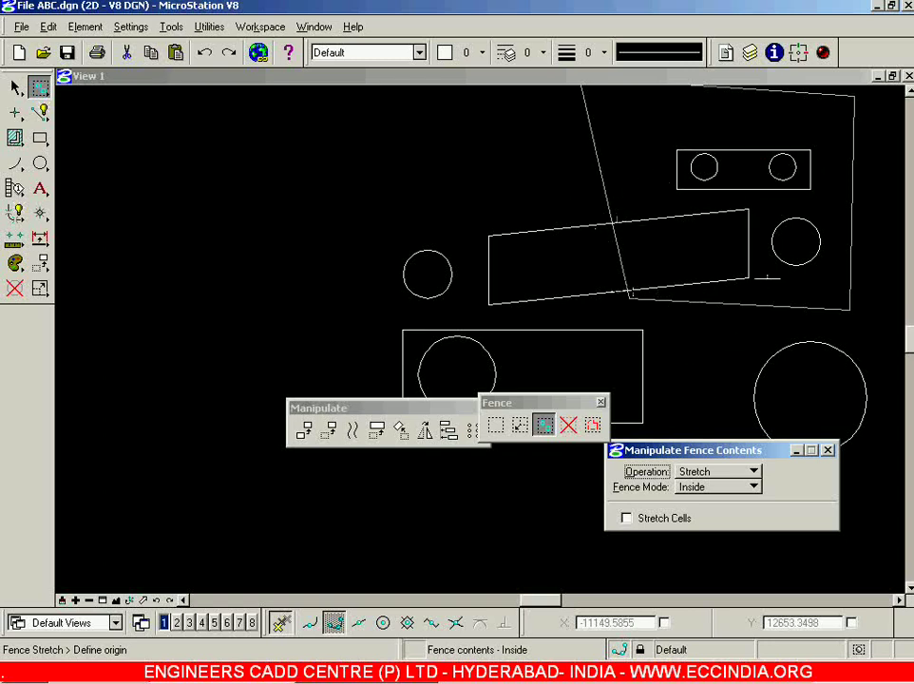
scroll(504, 228, down, 5)
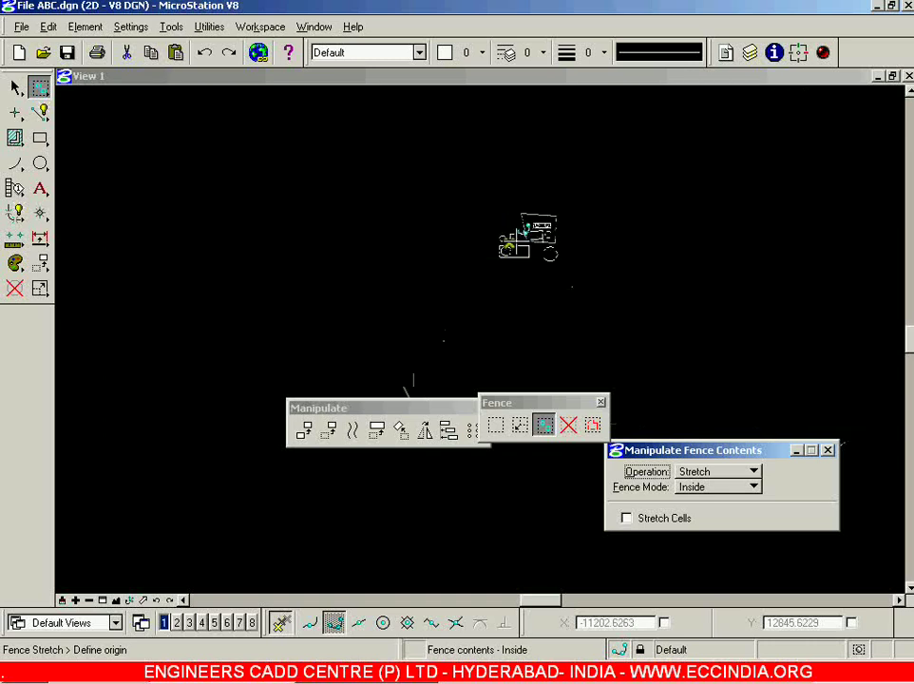
scroll(498, 273, up, 3)
- Draw a small rectangle with Place Block and a larger rectangle enclosing it
click(40, 138)
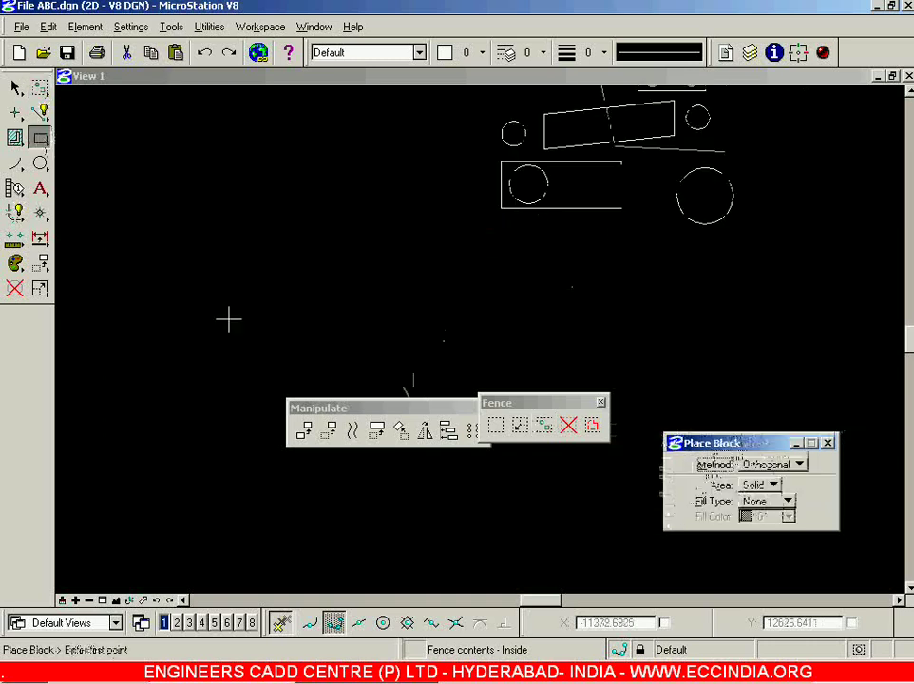
drag(323, 408, 452, 508)
click(199, 325)
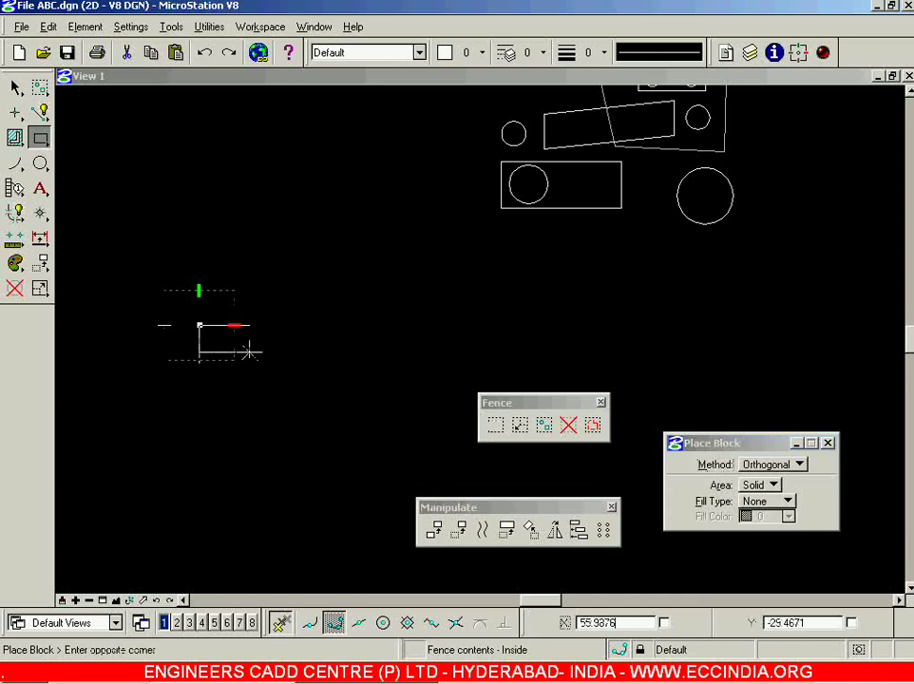
click(273, 356)
click(180, 297)
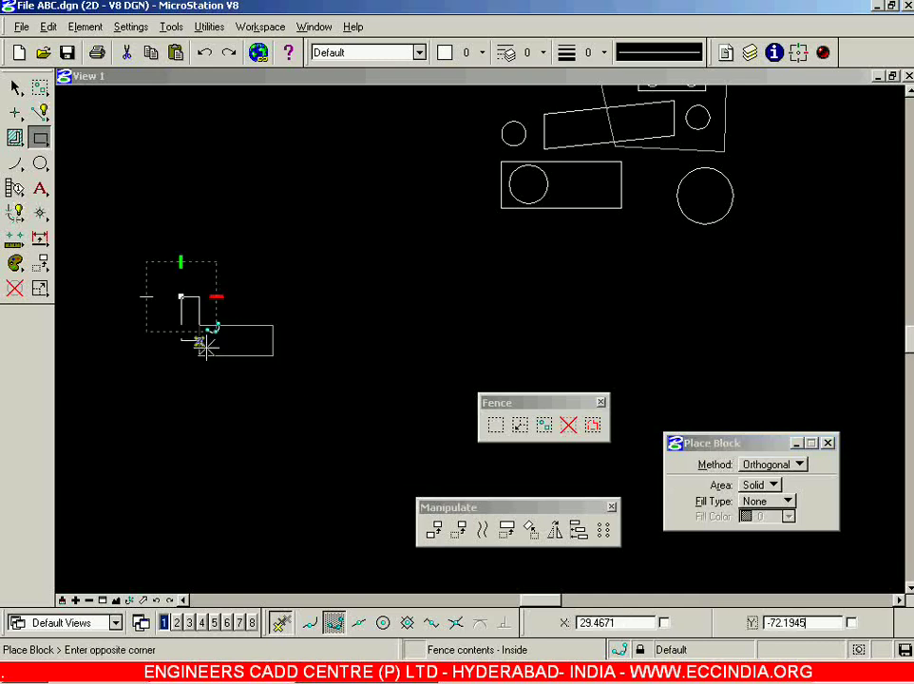
click(357, 386)
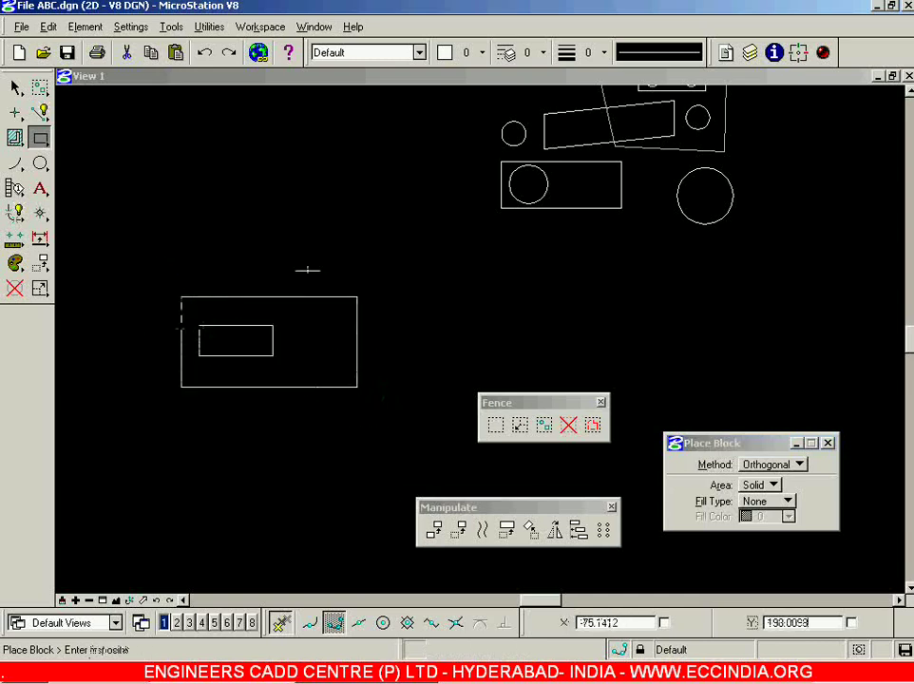
click(16, 88)
- Block-fence the rectangles' left portion and stretch it far right into a long slanted plate
click(495, 425)
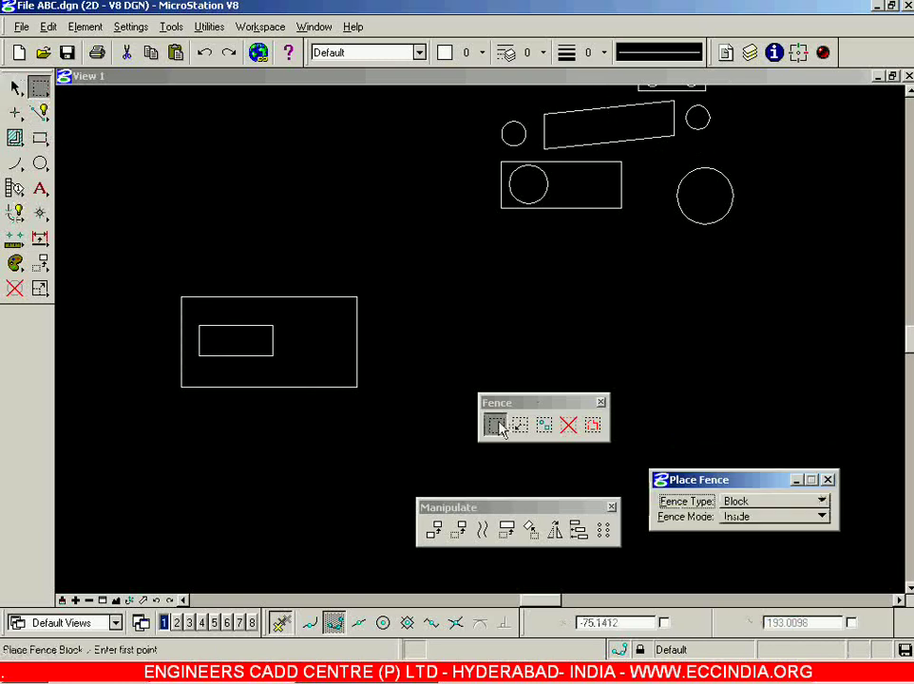
click(147, 265)
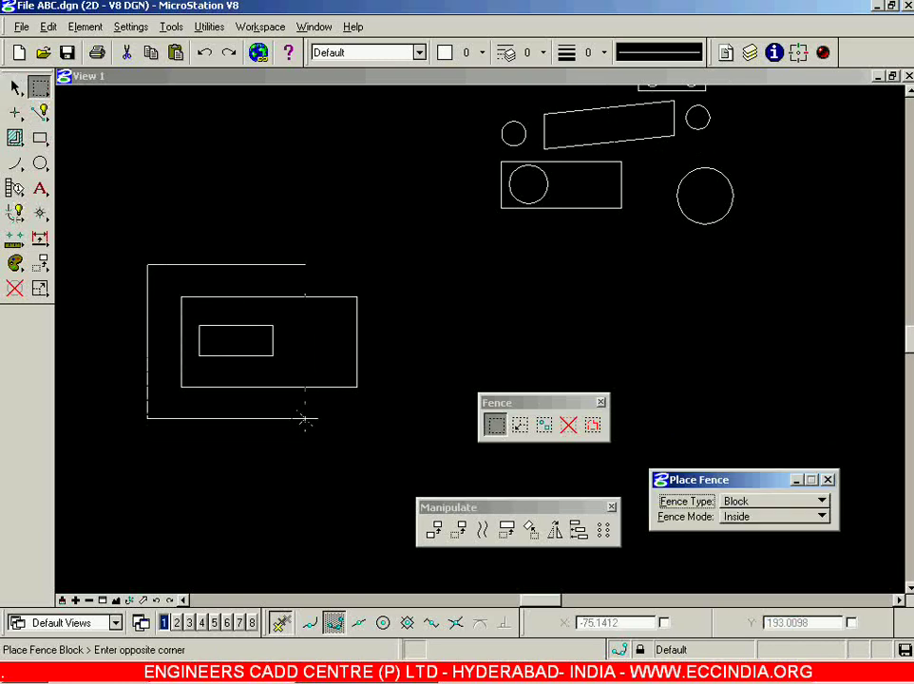
click(304, 414)
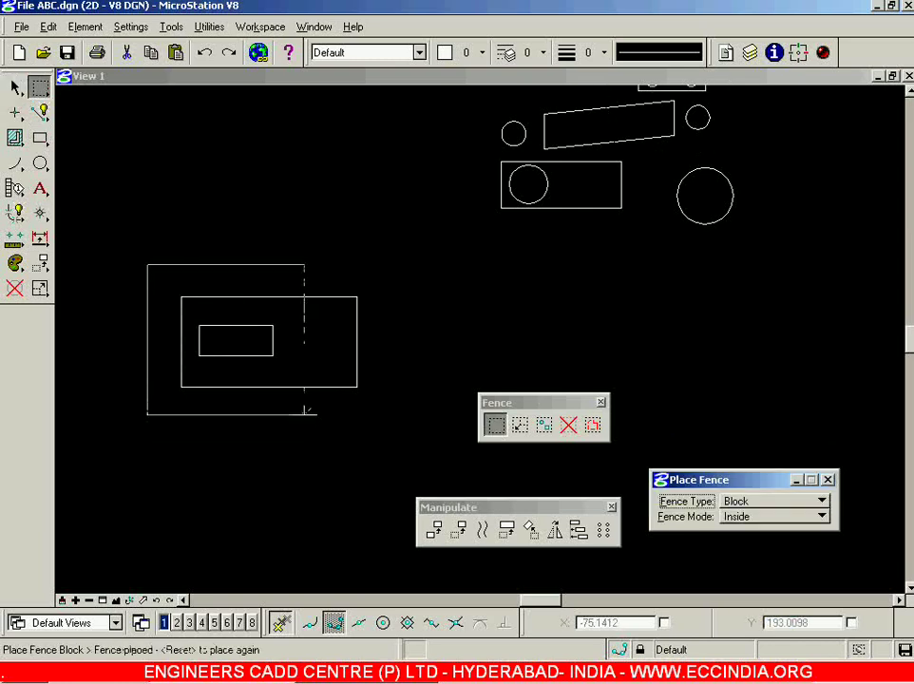
click(545, 426)
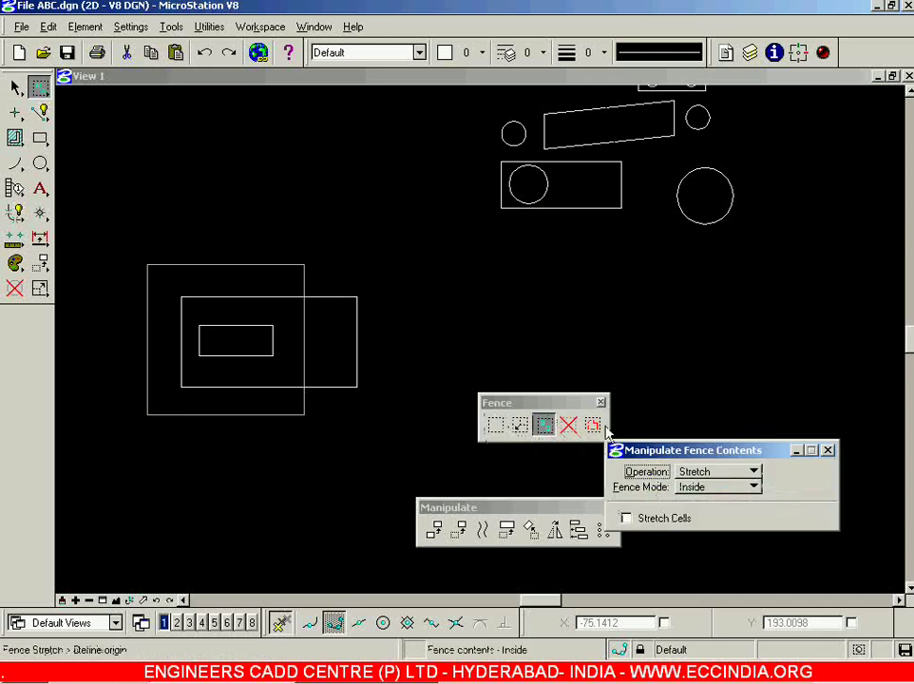
click(167, 465)
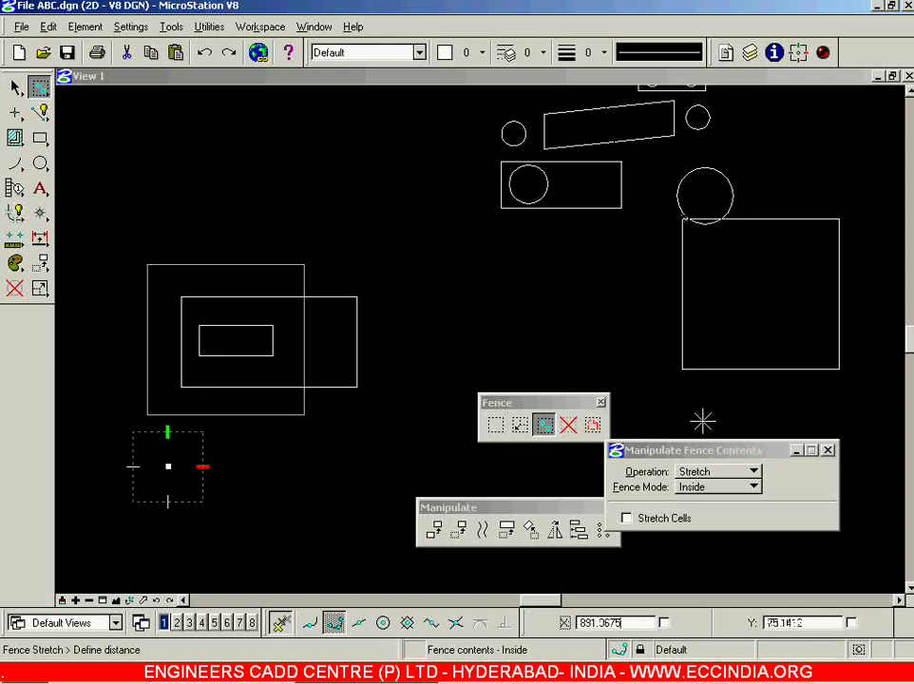
click(694, 430)
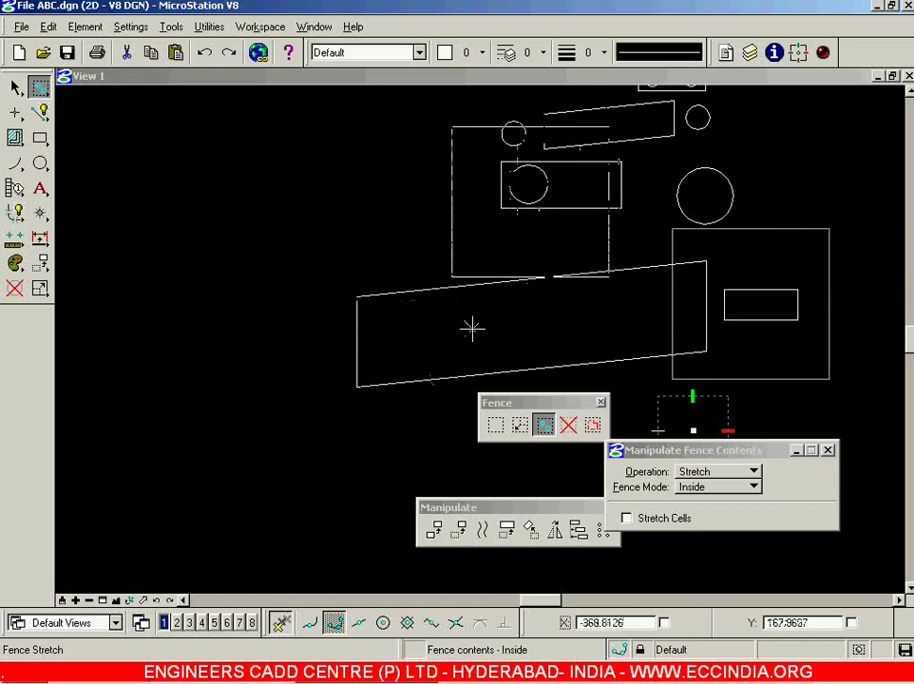
- Switch the fence operation to Copy, place copies upper left and lower left, then close the panel
click(752, 472)
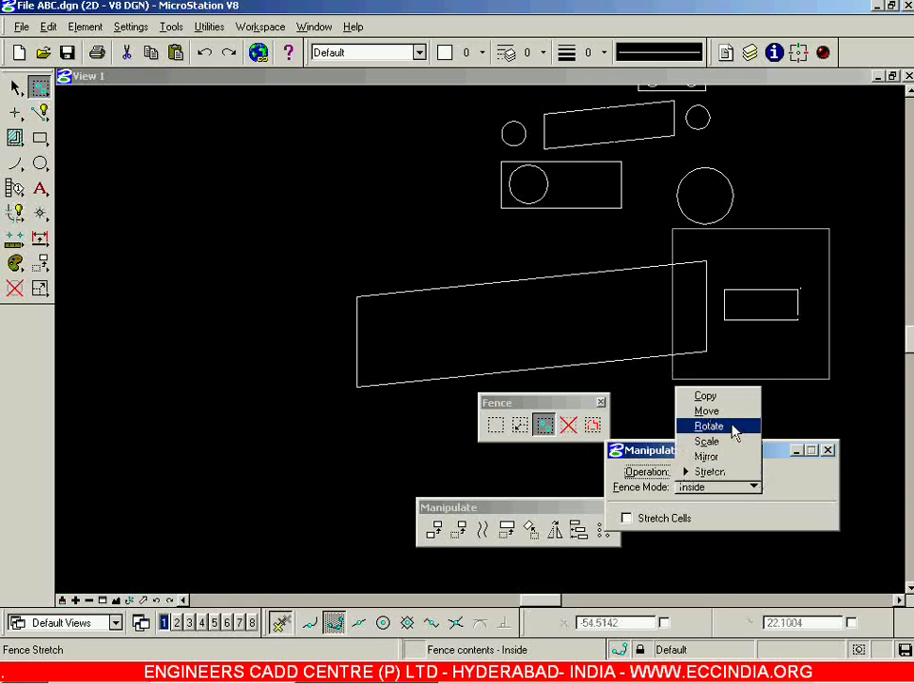
click(722, 397)
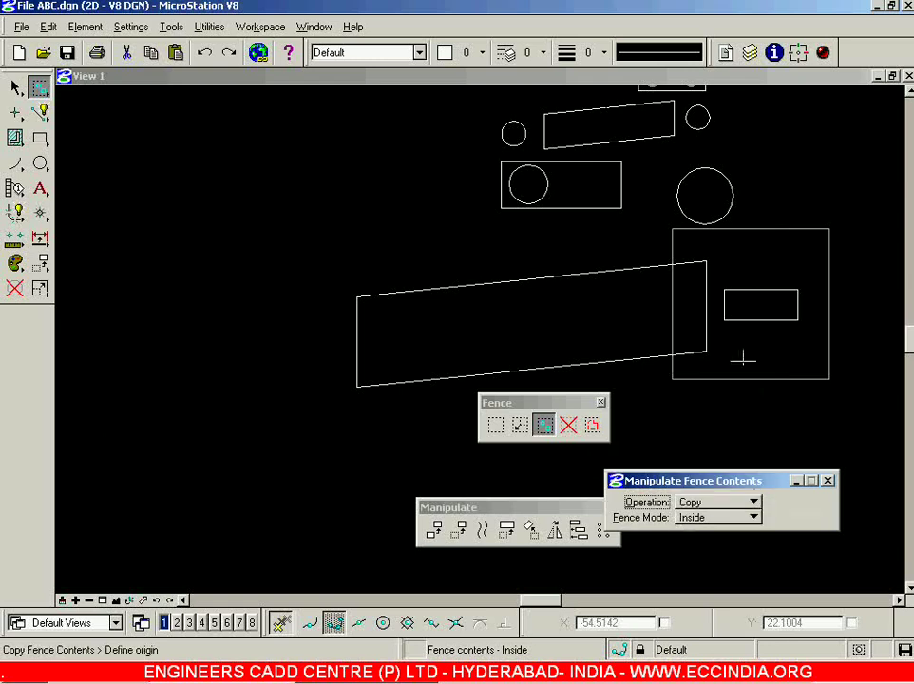
click(745, 357)
click(272, 261)
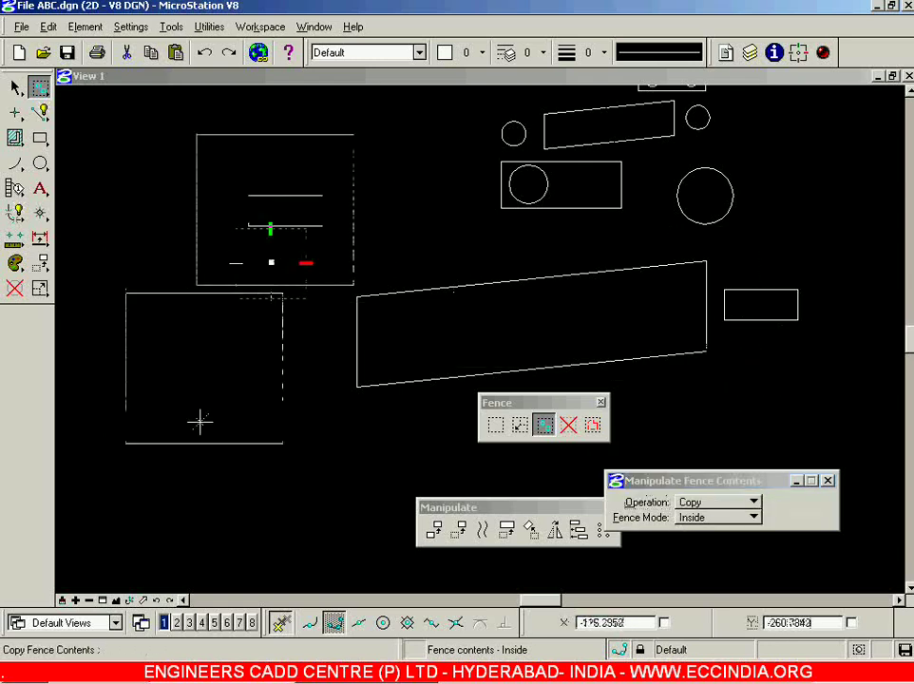
click(202, 474)
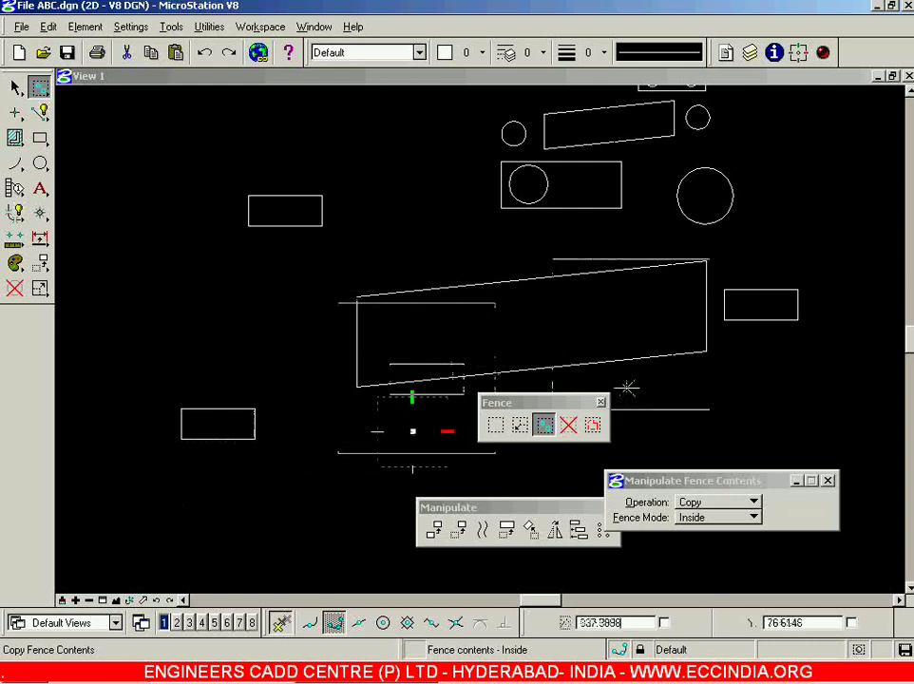
click(750, 502)
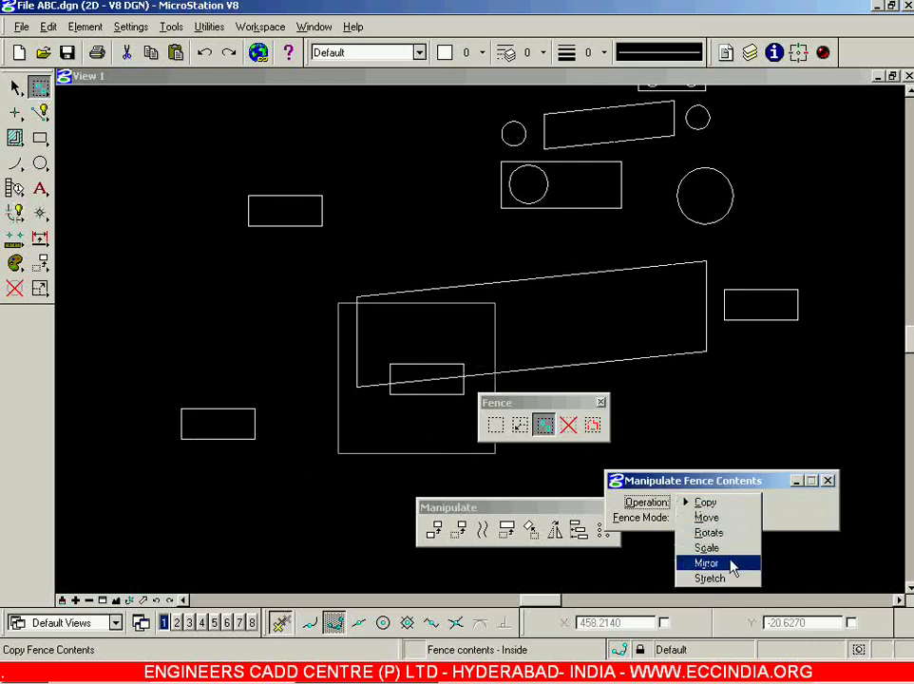
click(827, 481)
click(828, 480)
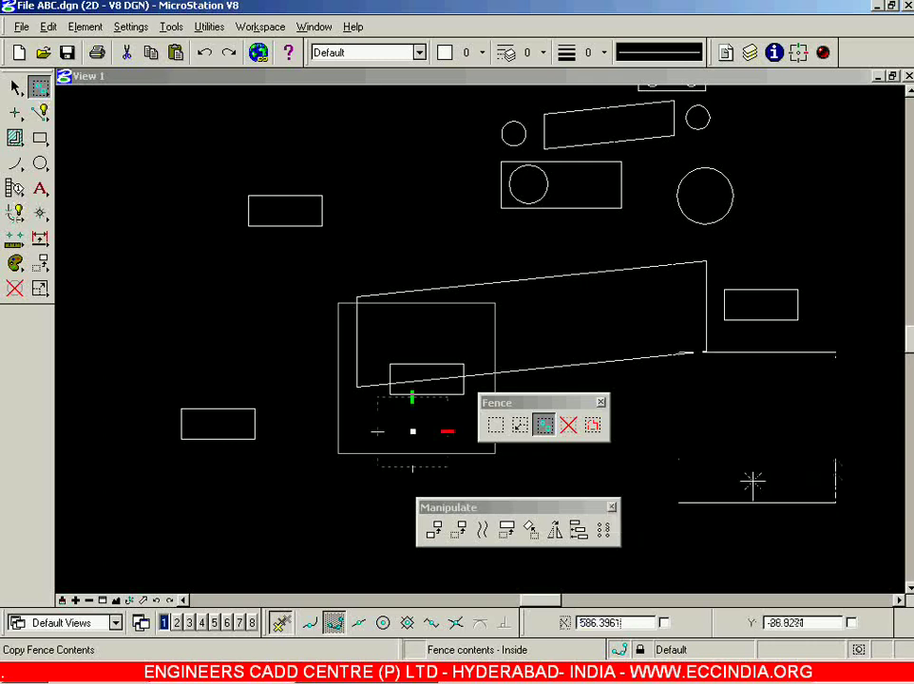
- Clear the old fence and place a large block fence around most of the drawing
click(569, 427)
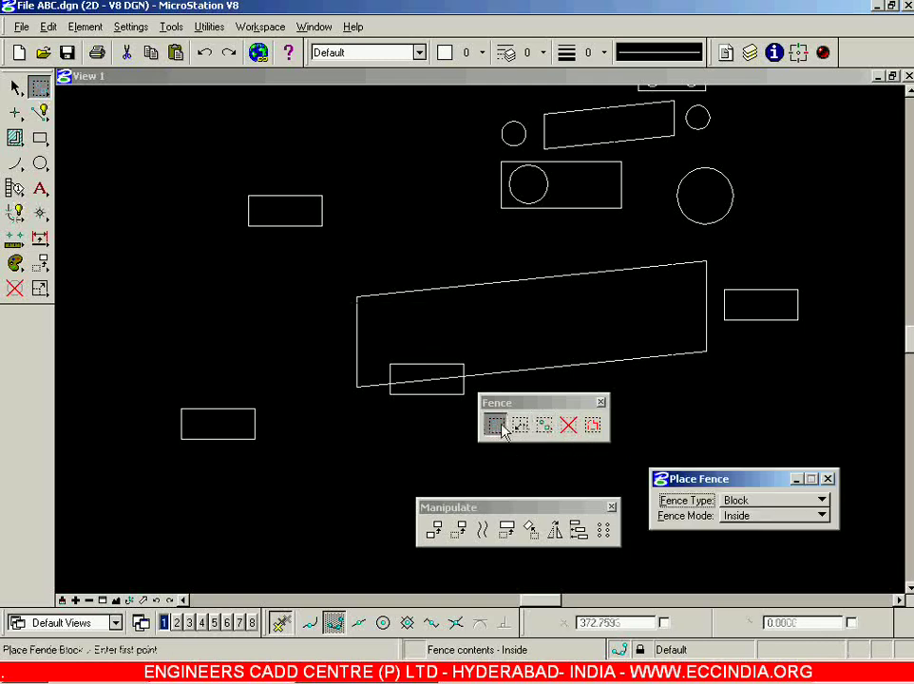
click(146, 152)
click(862, 493)
- Delete every element fully inside the fence using Delete Fence Contents in Inside mode
click(575, 425)
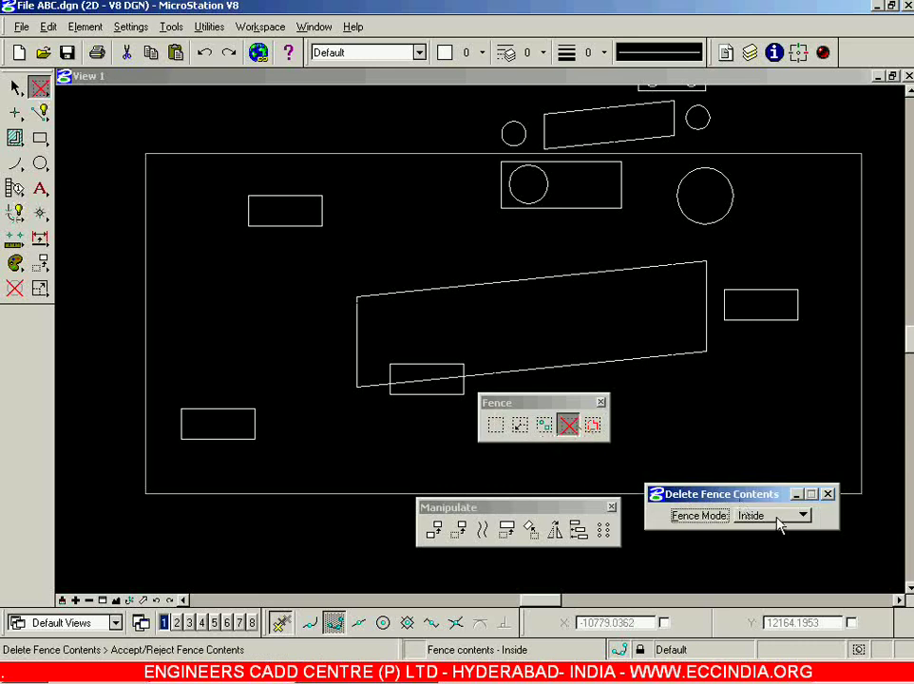
click(779, 526)
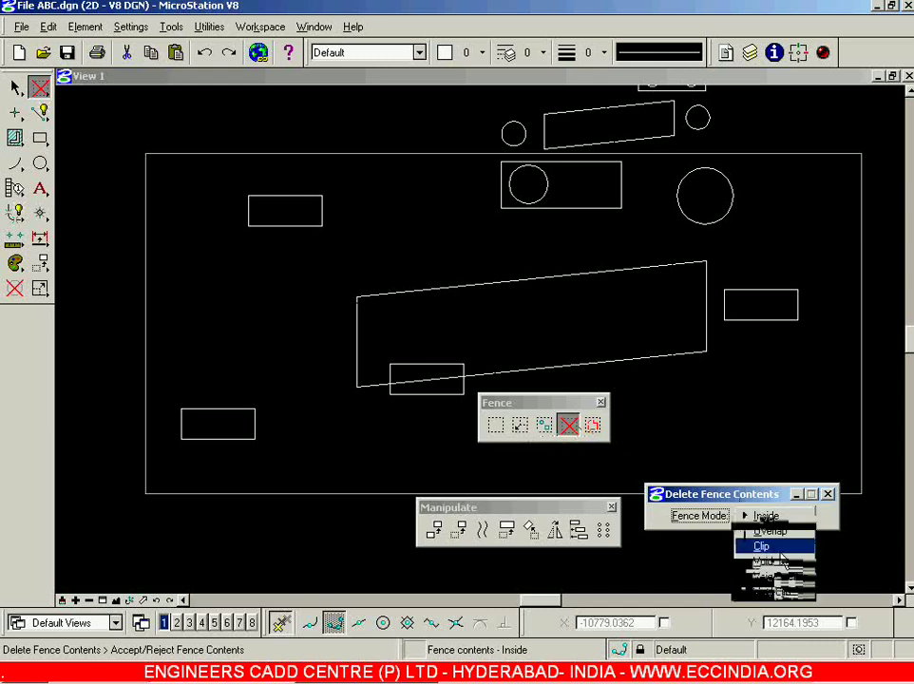
click(762, 515)
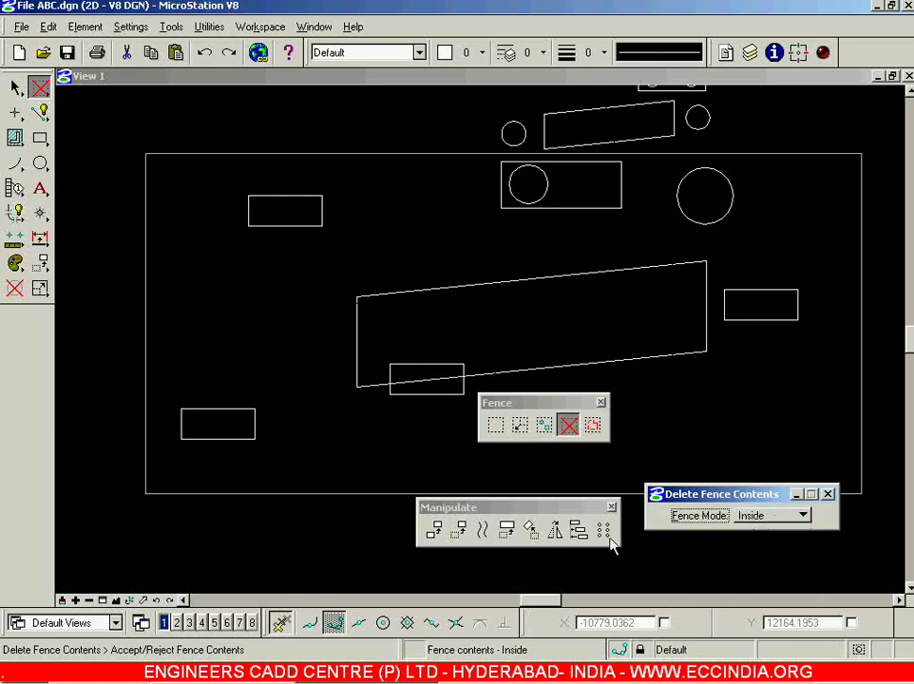
click(361, 534)
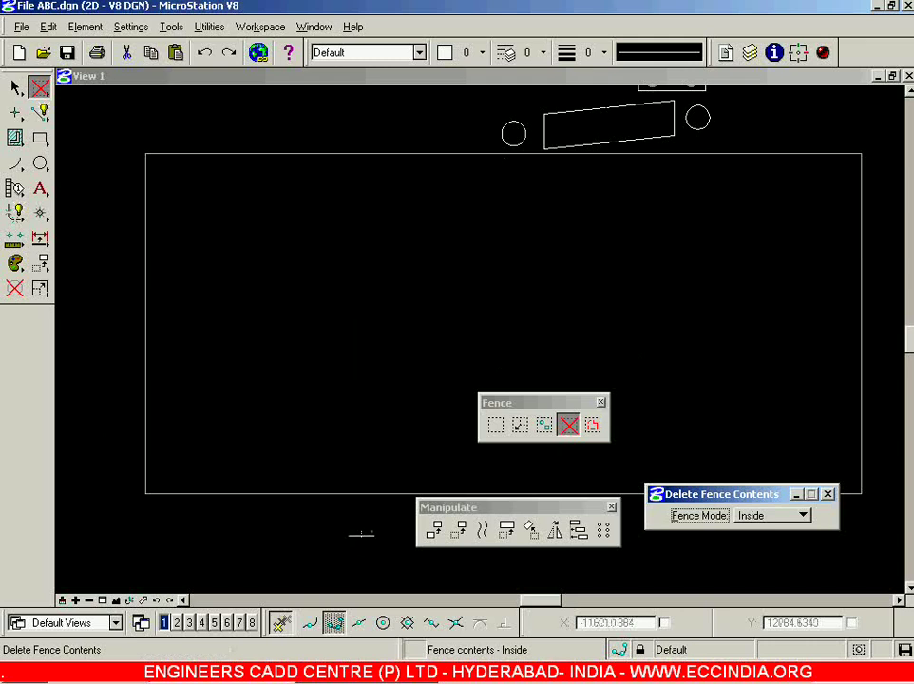